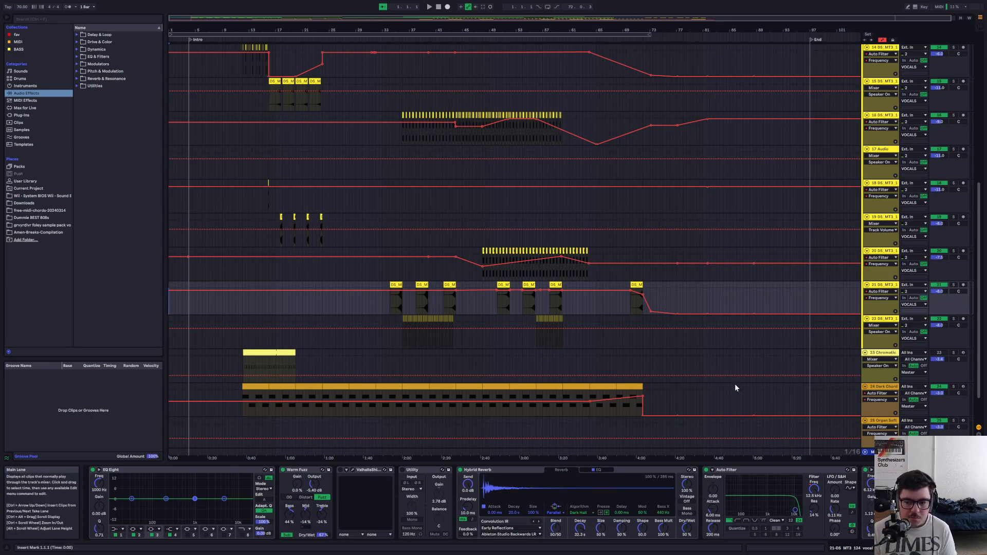
# Solo the Bang On Kit drum track and play the arrangement from its first clip
pyautogui.scroll(3, 735, 383)
pyautogui.scroll(5, 735, 387)
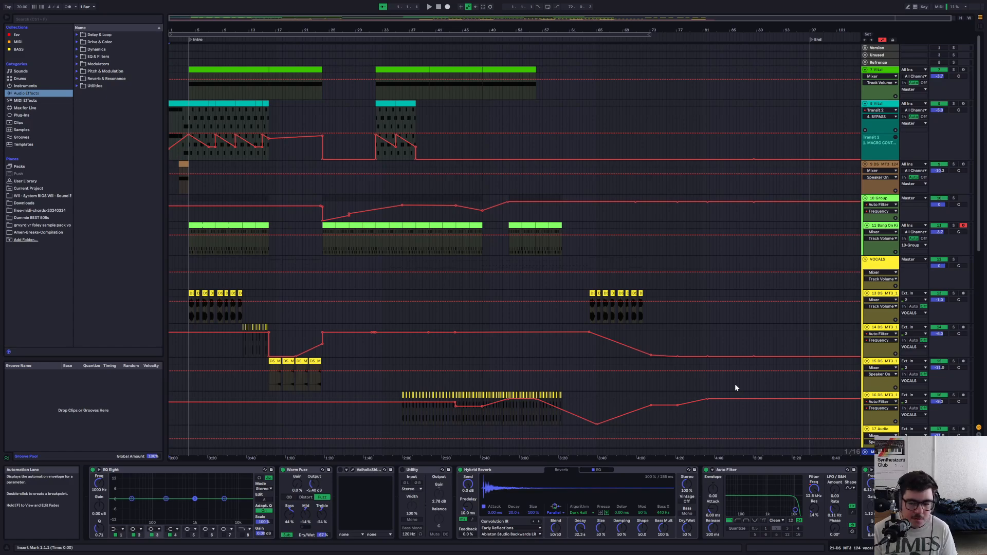
pyautogui.scroll(-6, 591, 178)
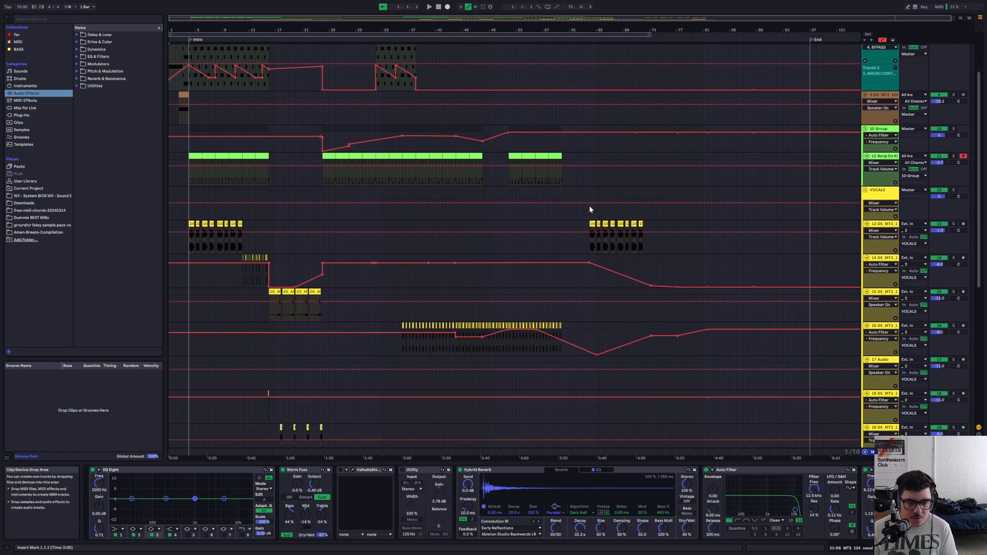
pyautogui.scroll(-2, 591, 220)
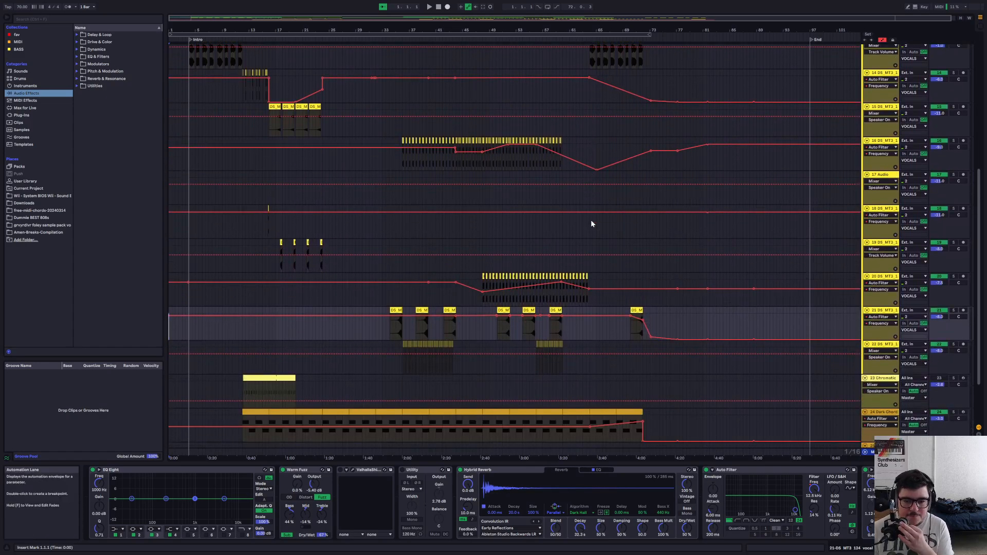
pyautogui.scroll(6, 590, 220)
pyautogui.scroll(1, 595, 227)
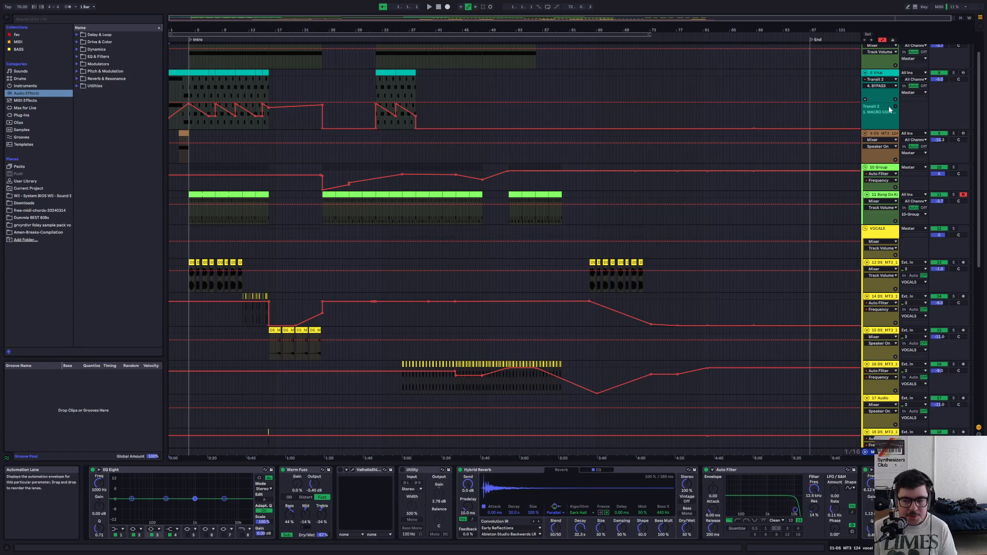
pyautogui.click(955, 195)
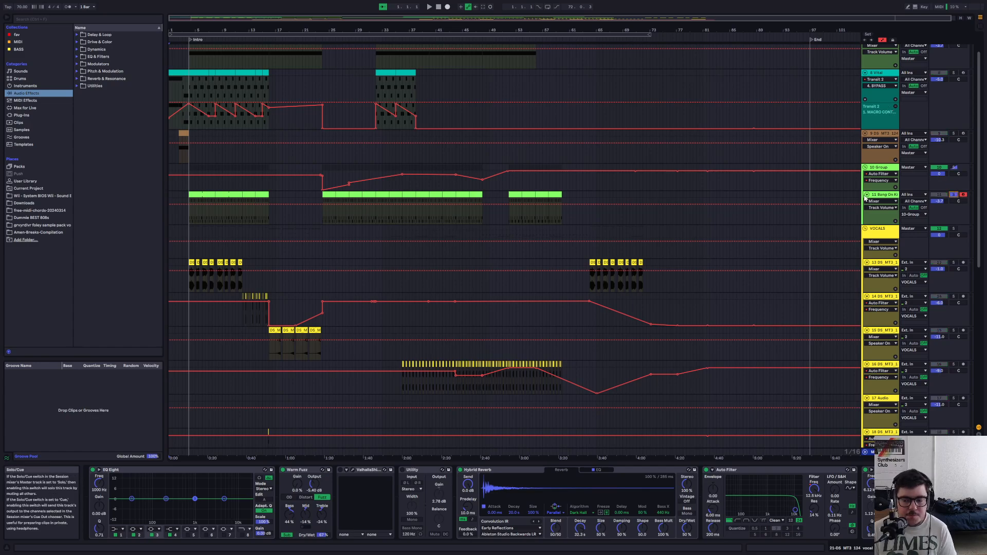
pyautogui.click(194, 193)
pyautogui.press('space')
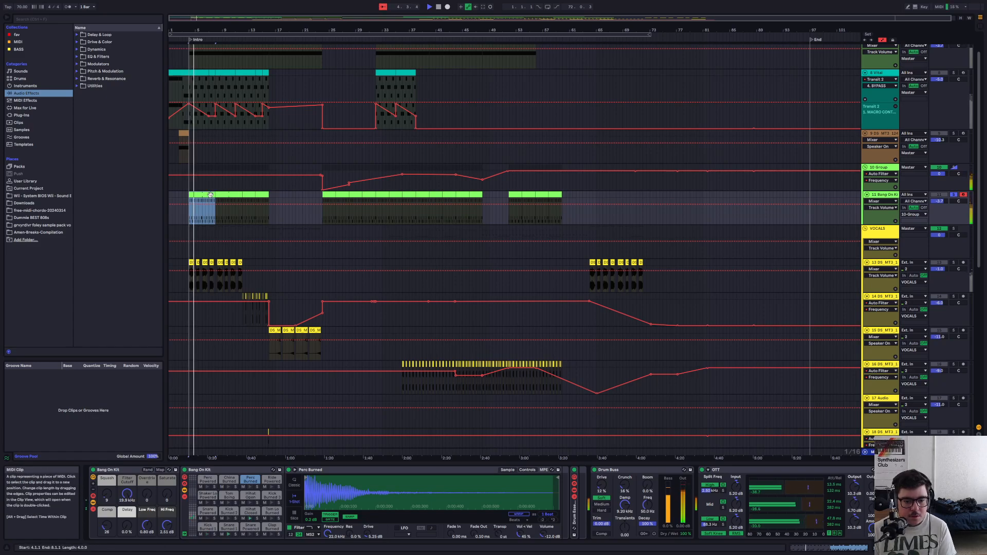
# Check the Bang On Kit track's devices and open its first clip in an enlarged MIDI note editor
pyautogui.click(210, 194)
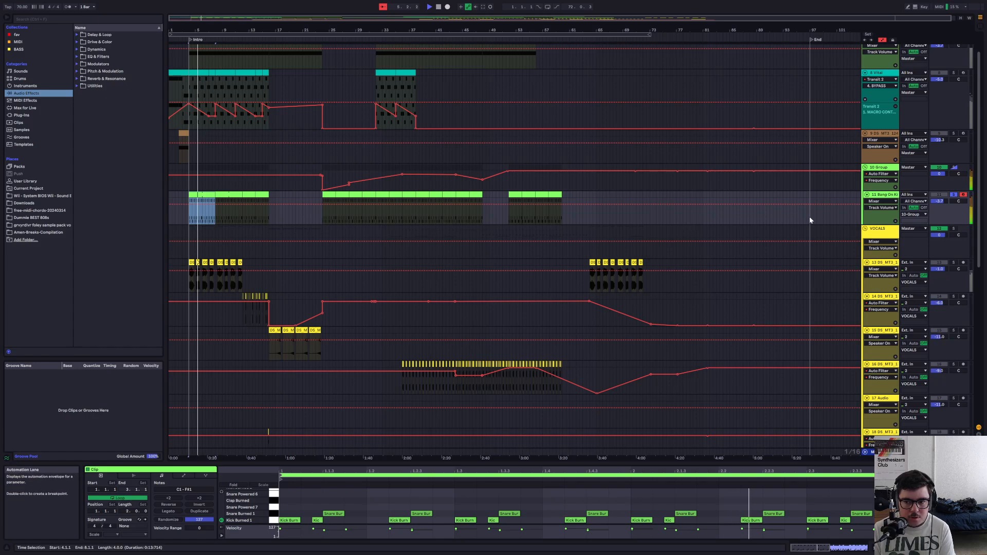
pyautogui.click(885, 197)
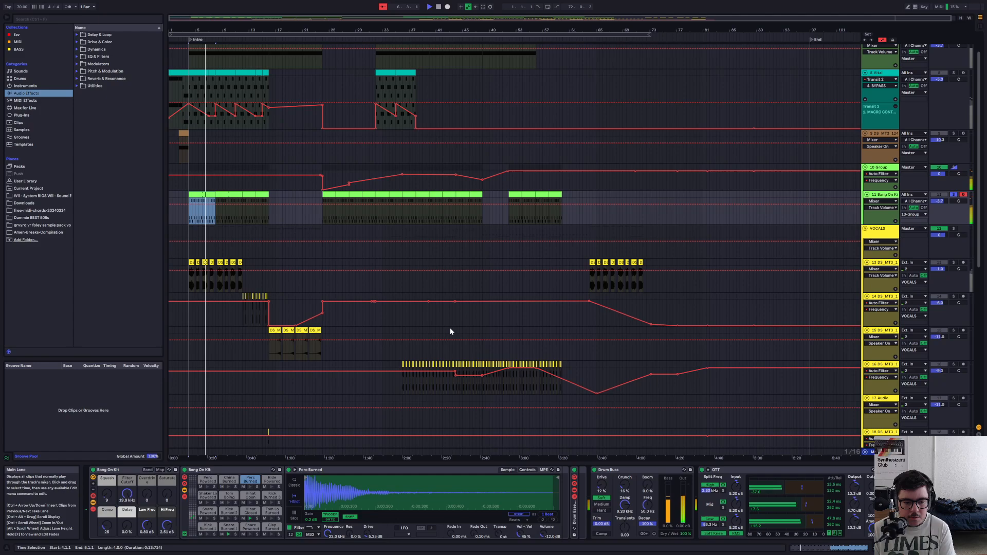
pyautogui.click(207, 196)
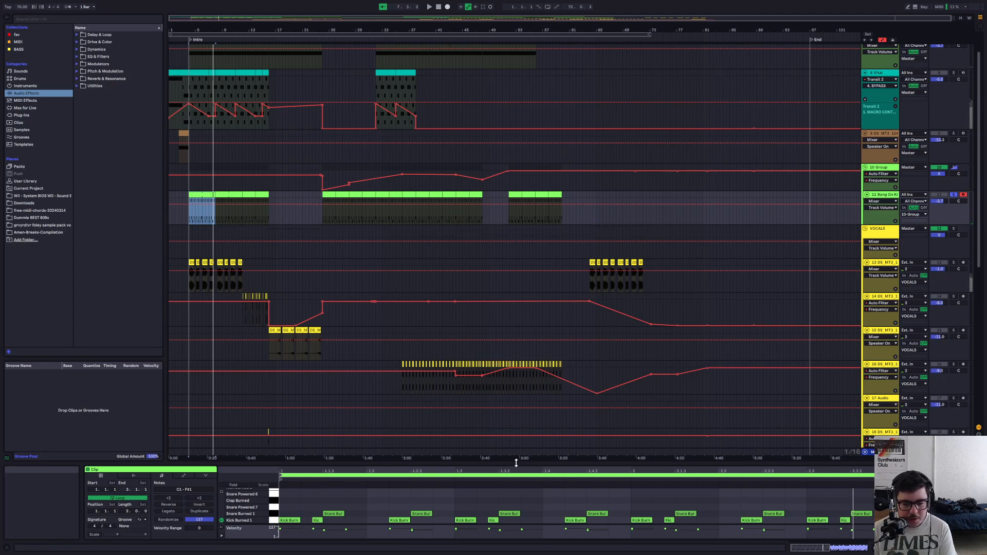
pyautogui.moveTo(519, 462); pyautogui.dragTo(522, 307)
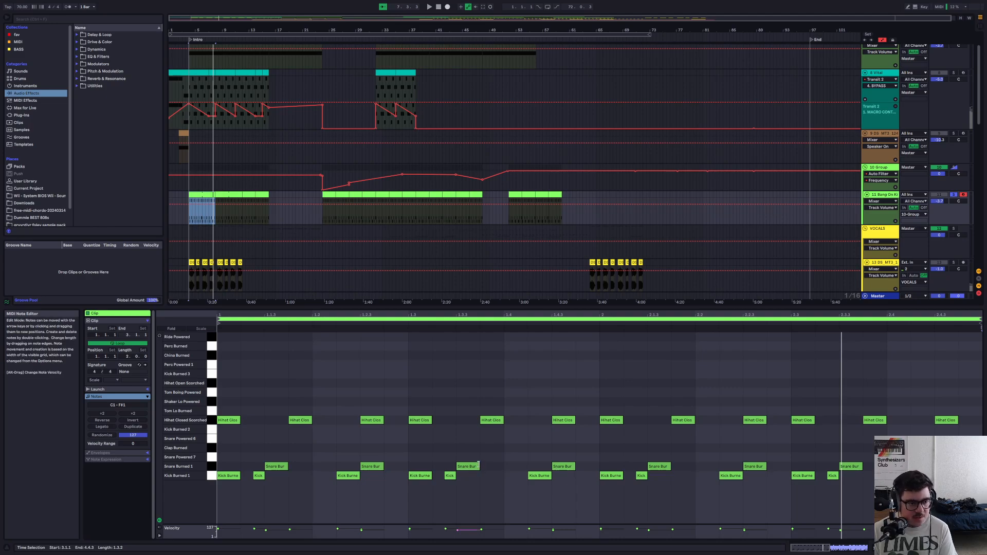
# Show the Clips category in the library and select all notes in the first drum clip
pyautogui.click(20, 123)
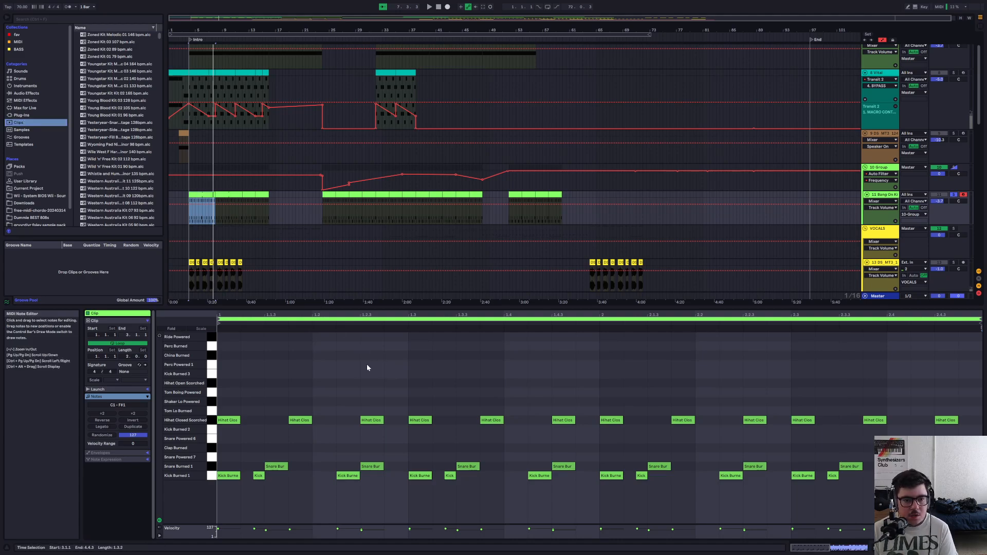
pyautogui.moveTo(248, 391); pyautogui.dragTo(972, 483)
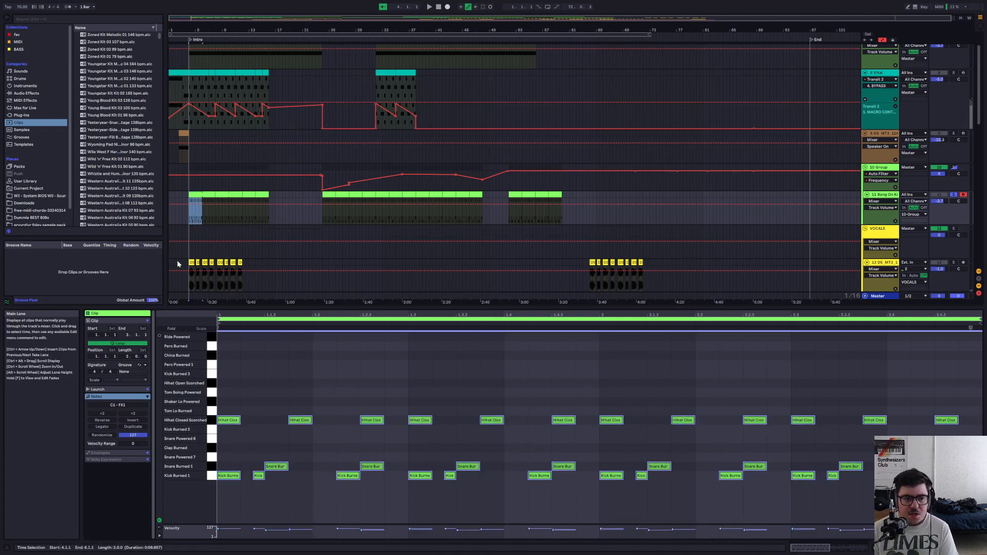
pyautogui.click(196, 193)
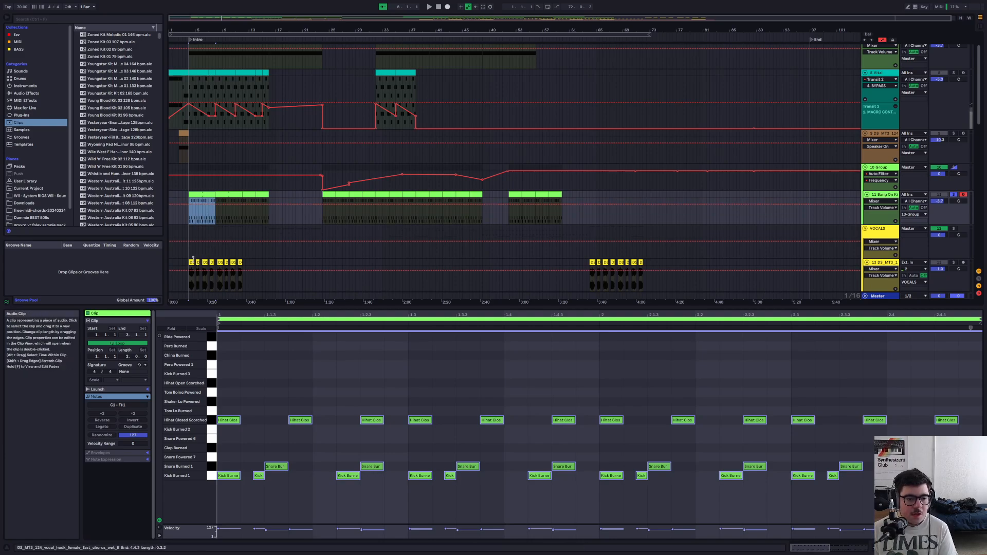
# View the first vocal hook clip's waveform and bring back the Bang On Kit track's device chain
pyautogui.click(192, 270)
pyautogui.doubleClick(882, 195)
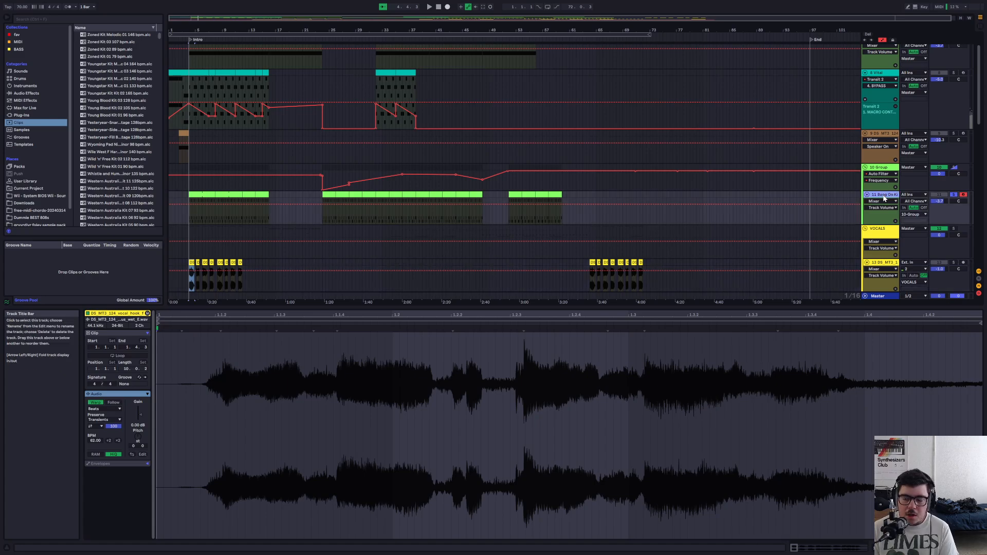
pyautogui.scroll(-3, 602, 430)
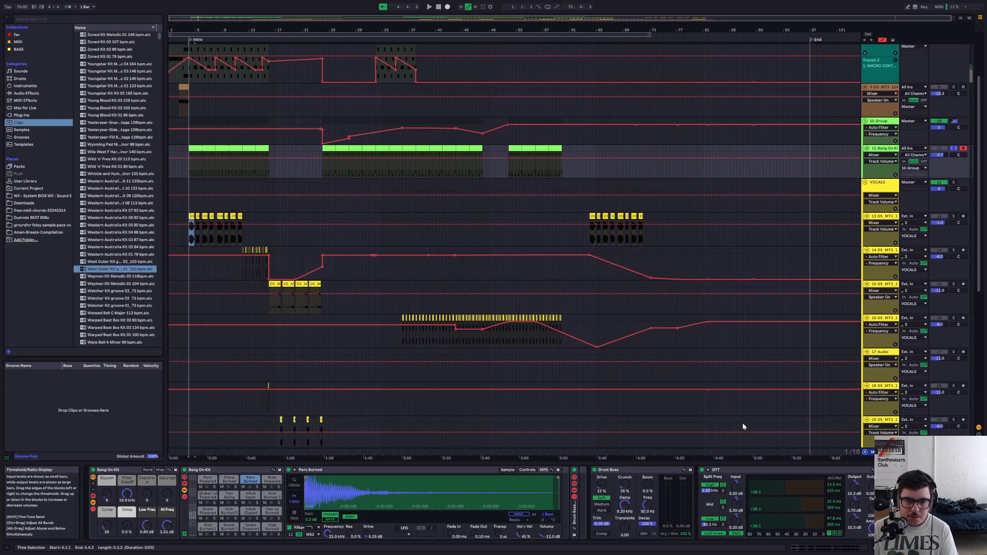
pyautogui.scroll(5, 742, 423)
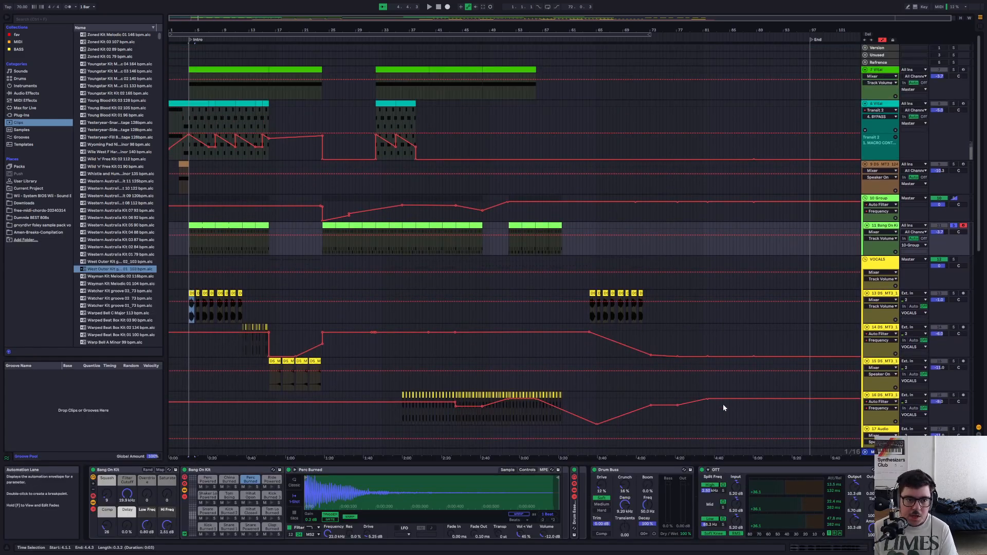
# Open the first clip of track 8 Vital, solo that track and play it from the start
pyautogui.click(438, 8)
pyautogui.moveTo(176, 18); pyautogui.dragTo(169, 120)
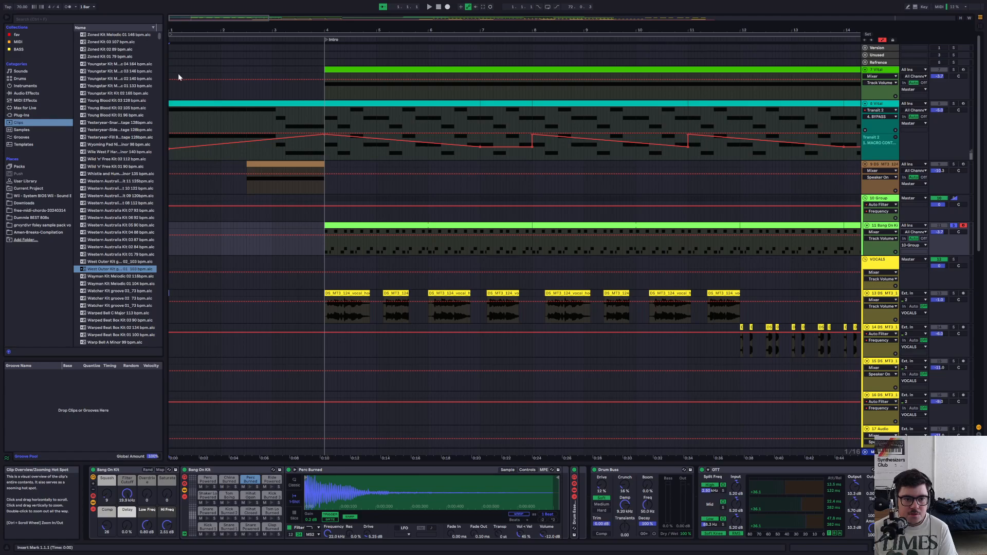
pyautogui.doubleClick(268, 103)
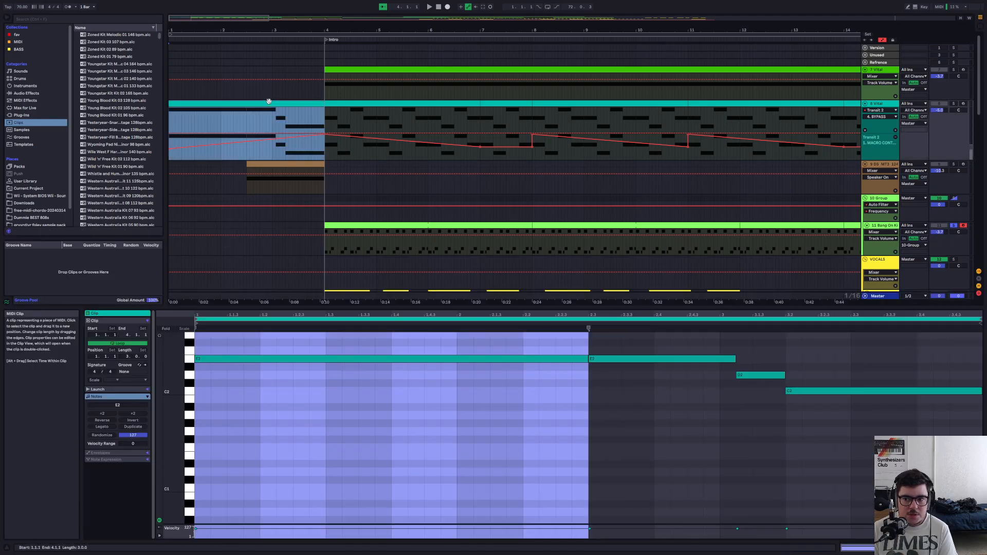
pyautogui.click(954, 104)
pyautogui.press('space')
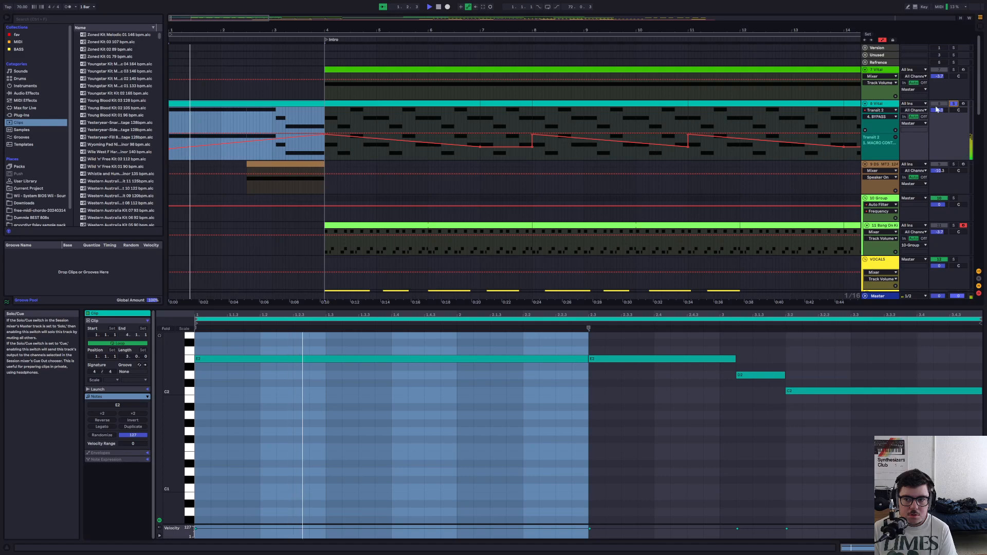
# Show track 8's device chain and inspect the Vital synth's "dreamy" preset in its plug-in window
pyautogui.doubleClick(882, 104)
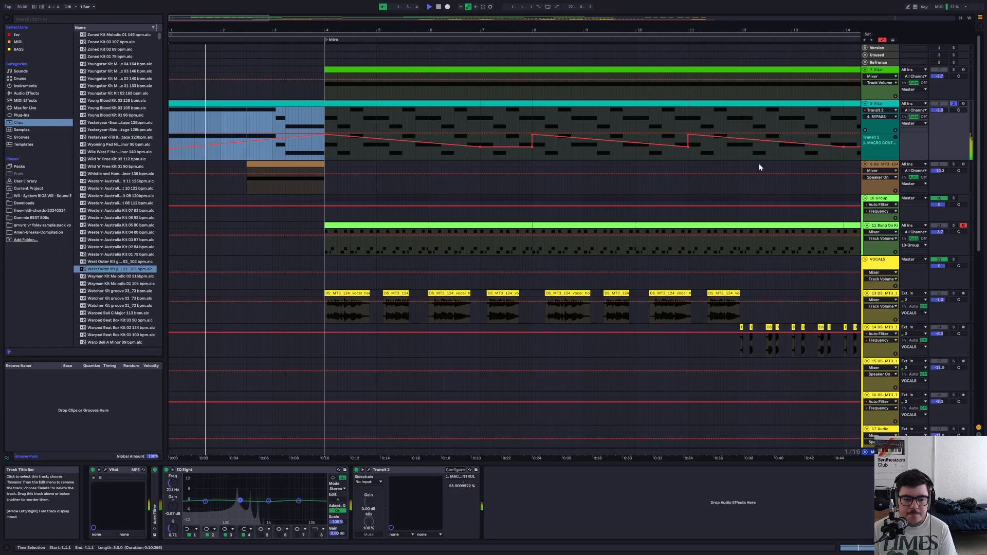
pyautogui.click(105, 470)
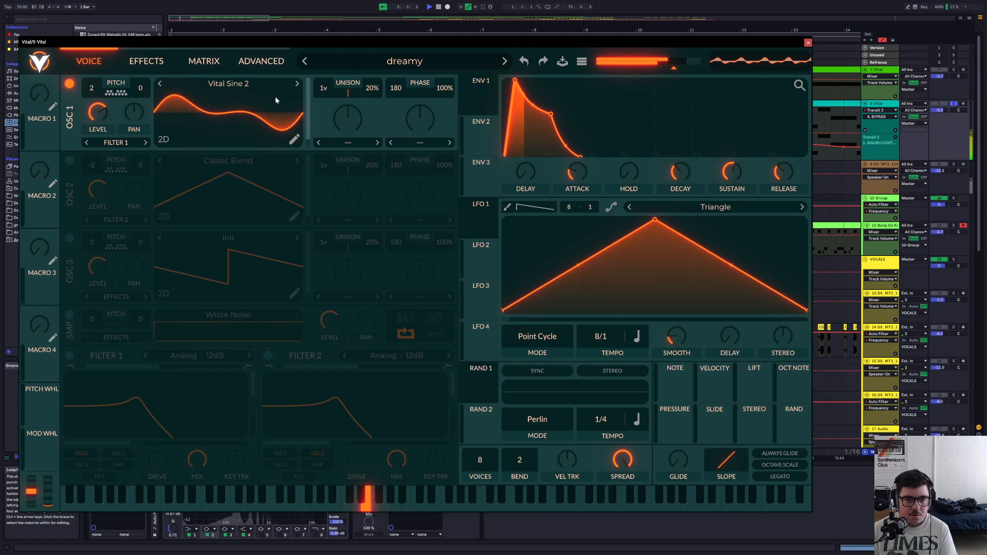
pyautogui.click(808, 42)
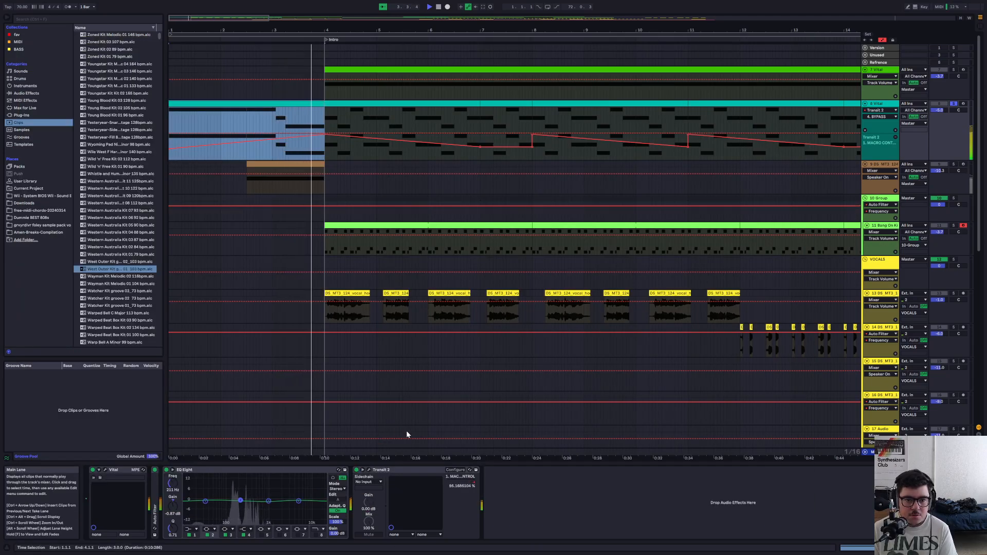
# Open the Transit 2 effect on track 8, end its Quick Start guide, inspect its modules and close it
pyautogui.click(368, 471)
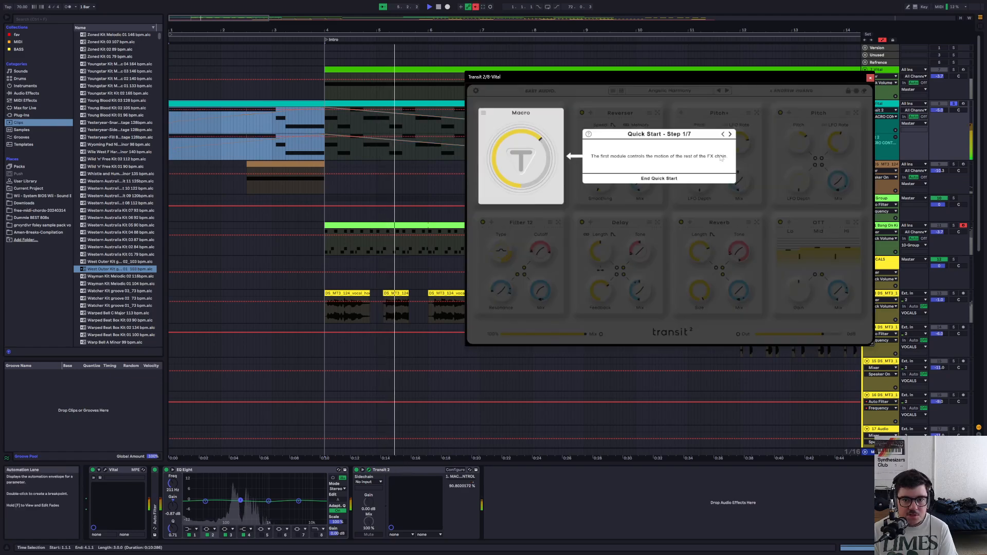
pyautogui.click(689, 178)
pyautogui.click(628, 162)
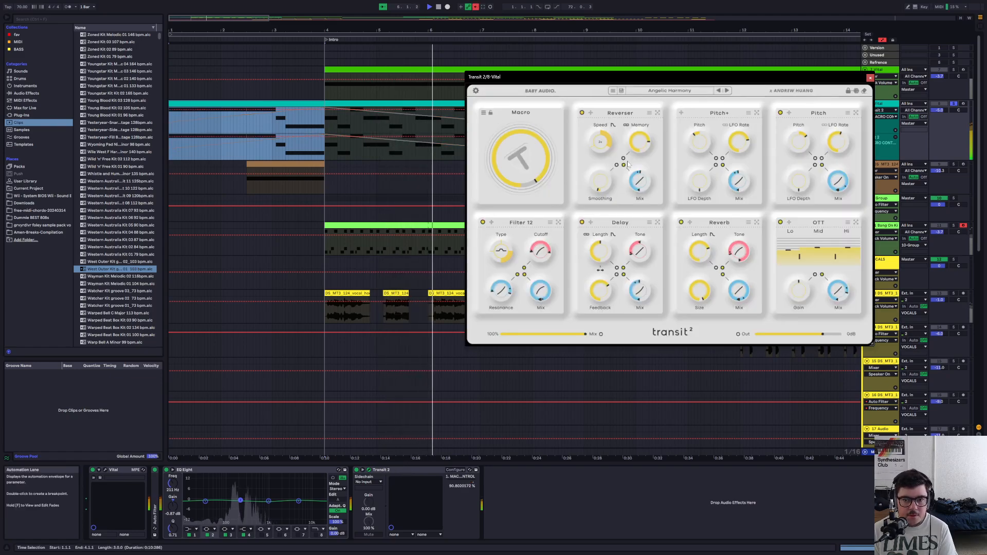
pyautogui.click(870, 77)
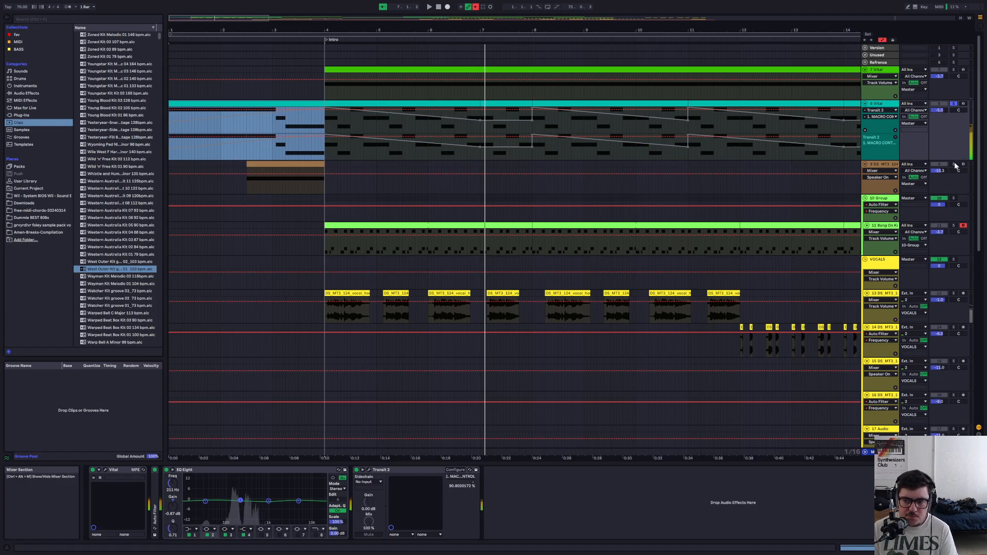
# Solo vocal sampler track 9 and display its Arpeggiator Free Rate automation
pyautogui.click(880, 164)
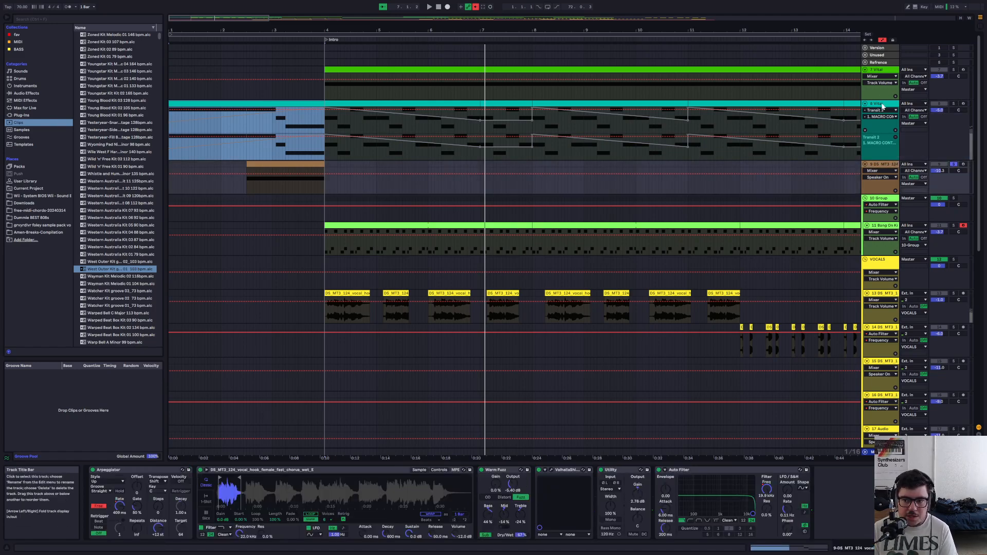
pyautogui.click(882, 106)
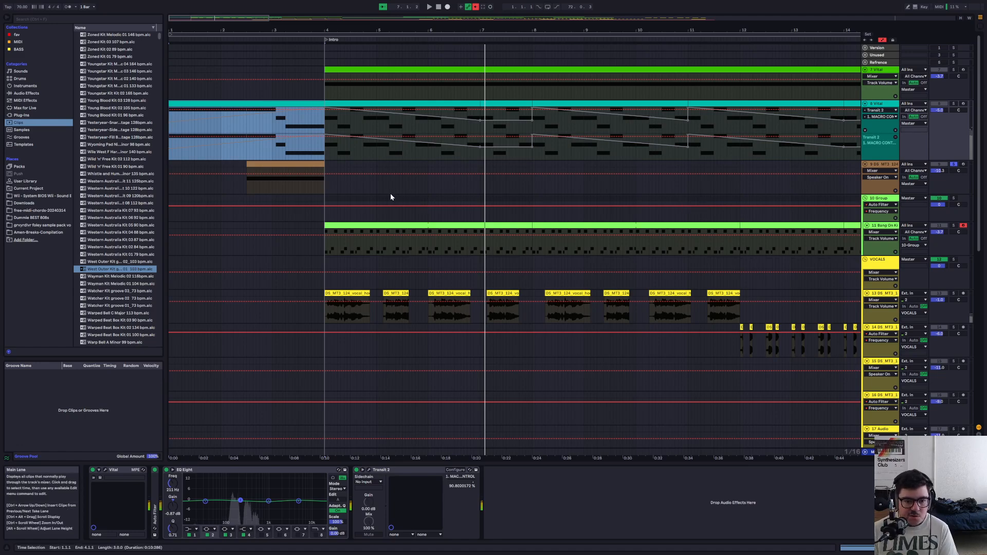
pyautogui.click(879, 177)
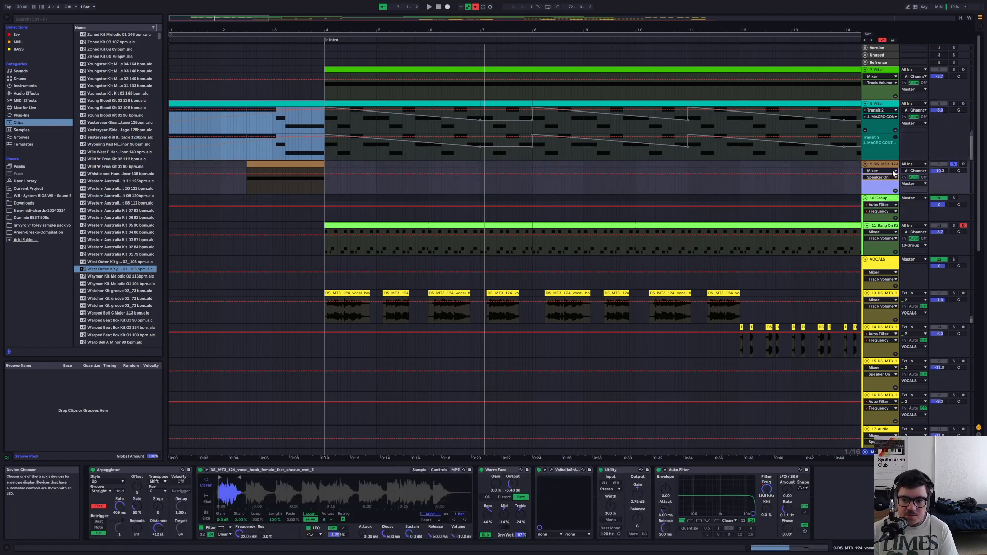
pyautogui.click(890, 186)
pyautogui.click(886, 178)
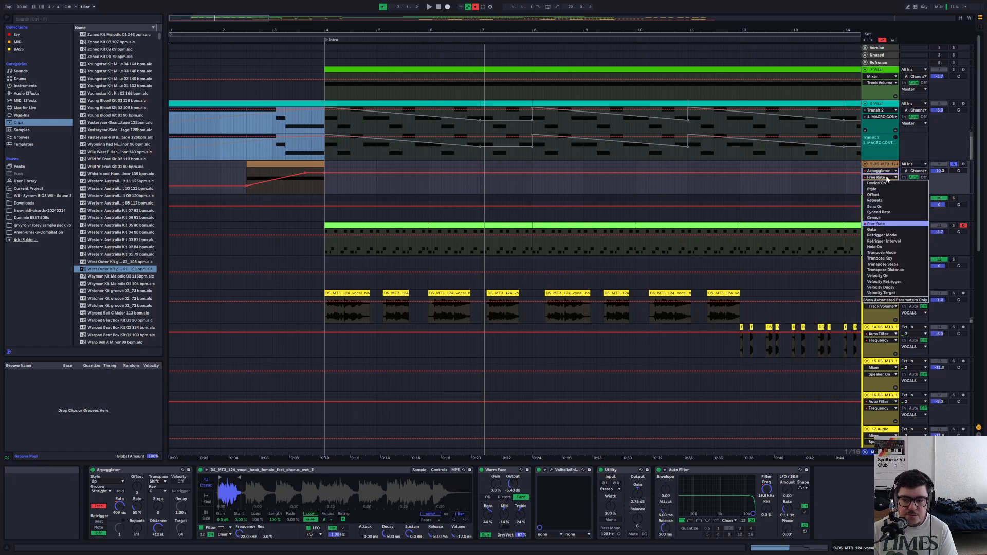
pyautogui.click(886, 178)
# Display the Auto Filter Frequency automation on track 9 around the start of the Intro
pyautogui.click(884, 171)
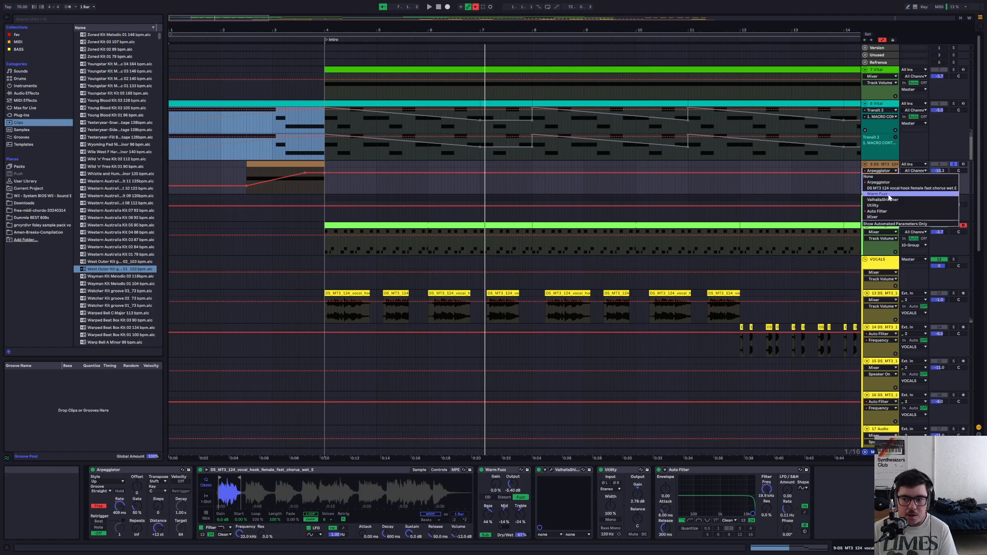
pyautogui.click(890, 211)
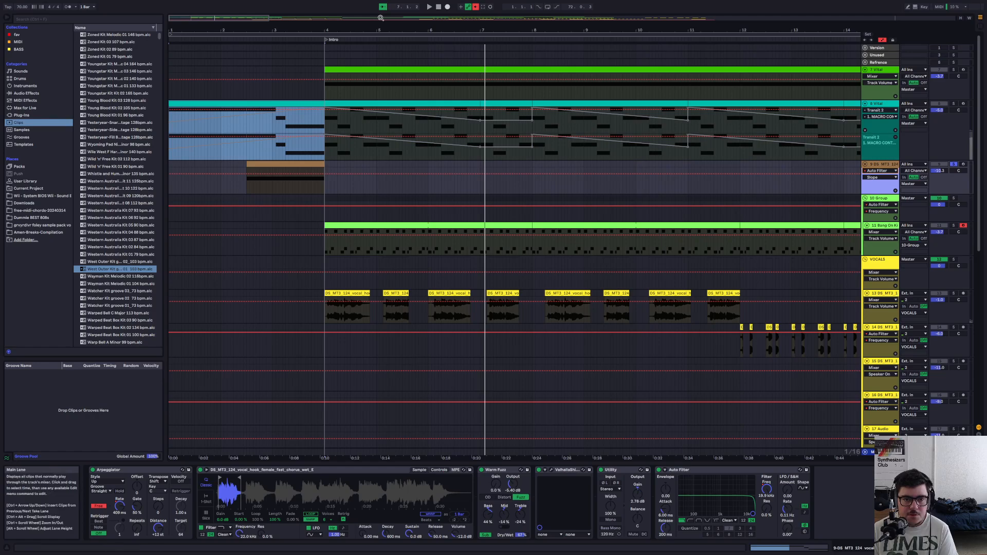
pyautogui.moveTo(236, 18); pyautogui.dragTo(237, 2)
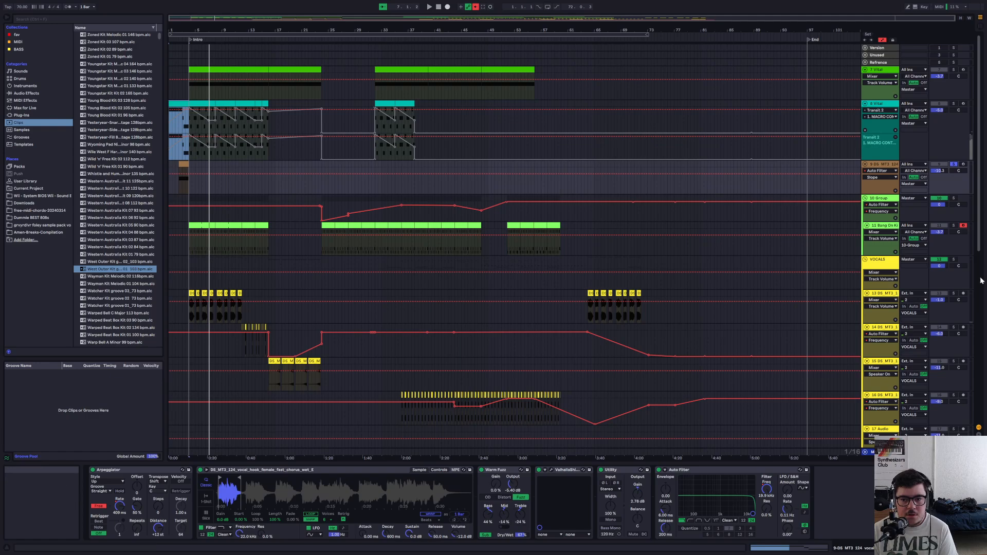
pyautogui.click(880, 171)
pyautogui.click(883, 211)
pyautogui.click(883, 178)
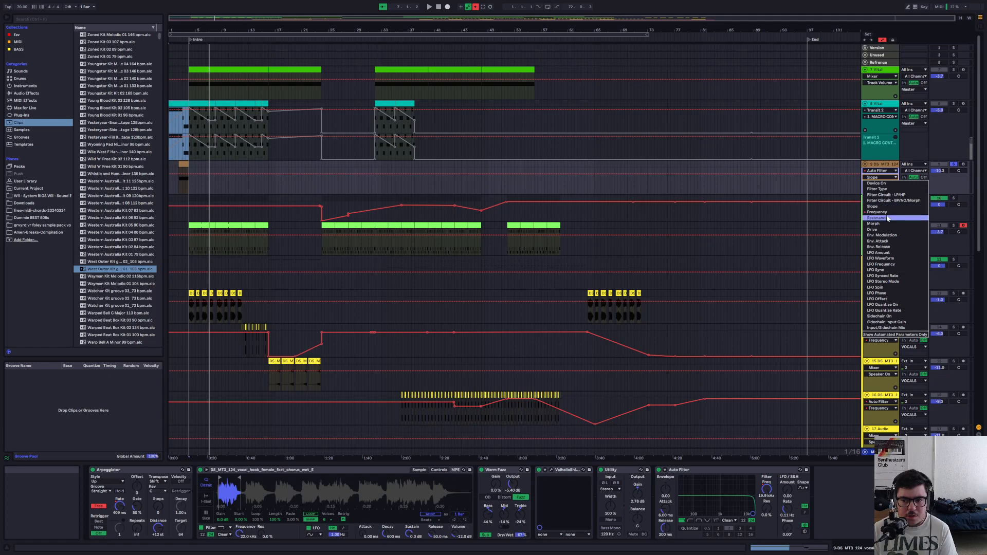
pyautogui.click(883, 215)
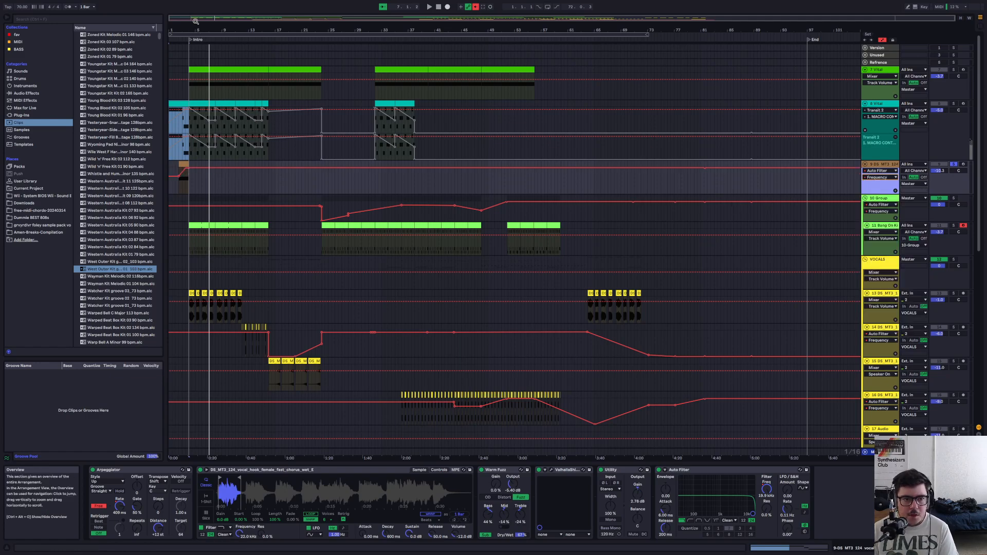
pyautogui.moveTo(193, 27); pyautogui.dragTo(504, 123)
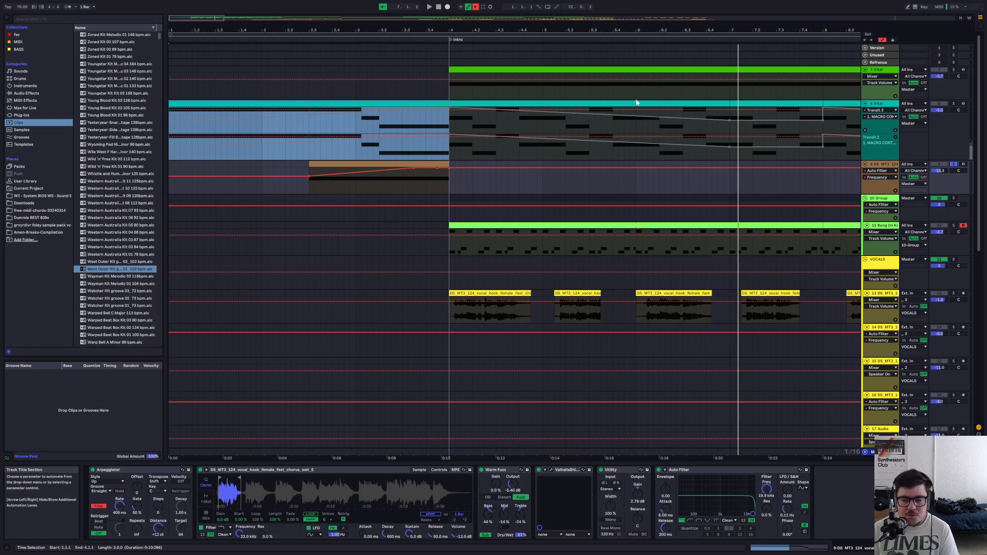
# Display the Arpeggiator Free Rate automation on track 9 and inspect the notes in its MIDI clip, returning to the device chain
pyautogui.click(880, 171)
pyautogui.click(880, 182)
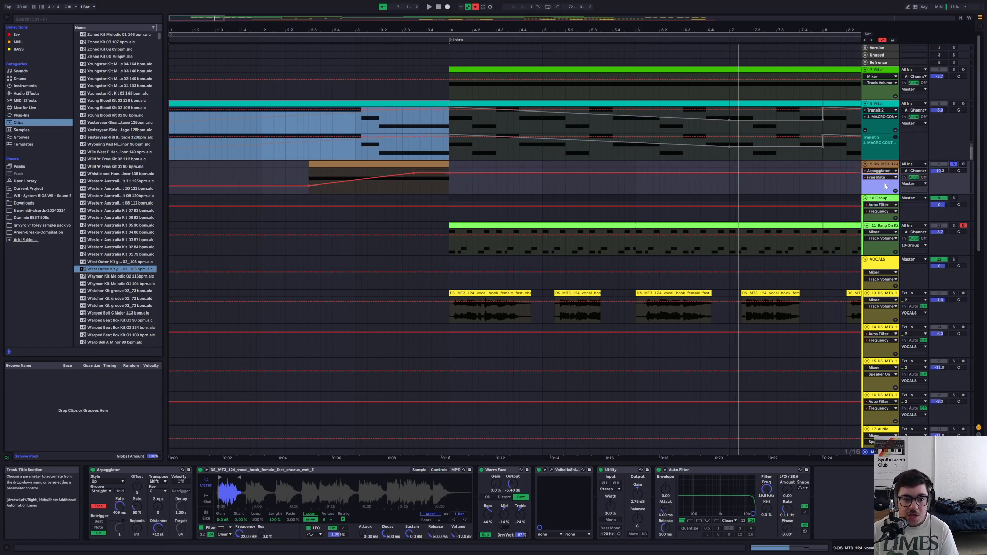
pyautogui.doubleClick(337, 164)
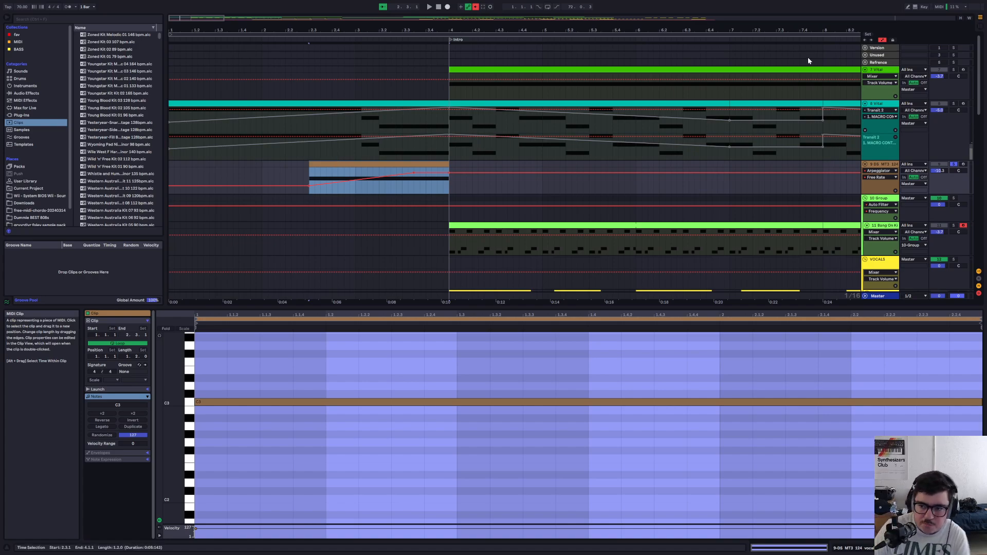
pyautogui.click(884, 165)
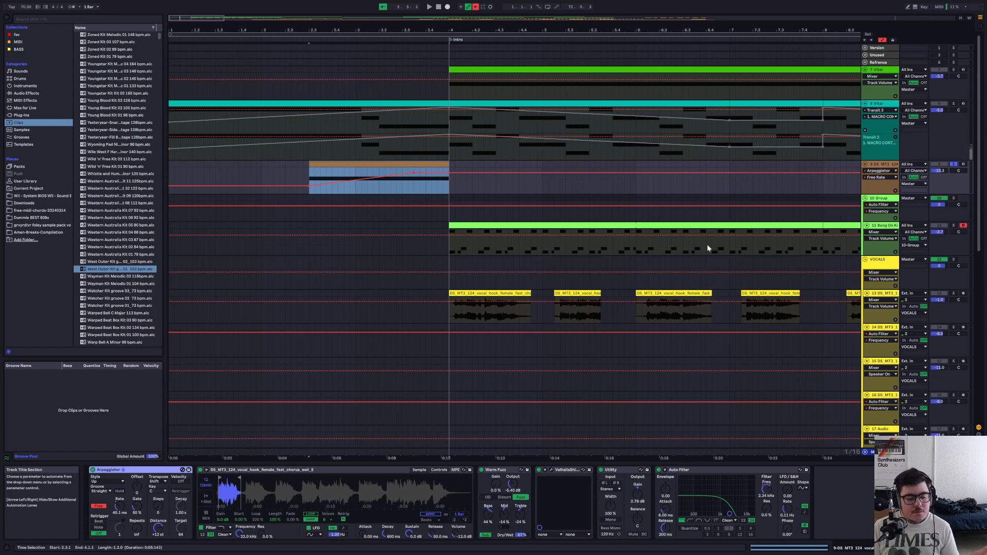
# Browse the Drums and Sounds categories of the library
pyautogui.click(19, 78)
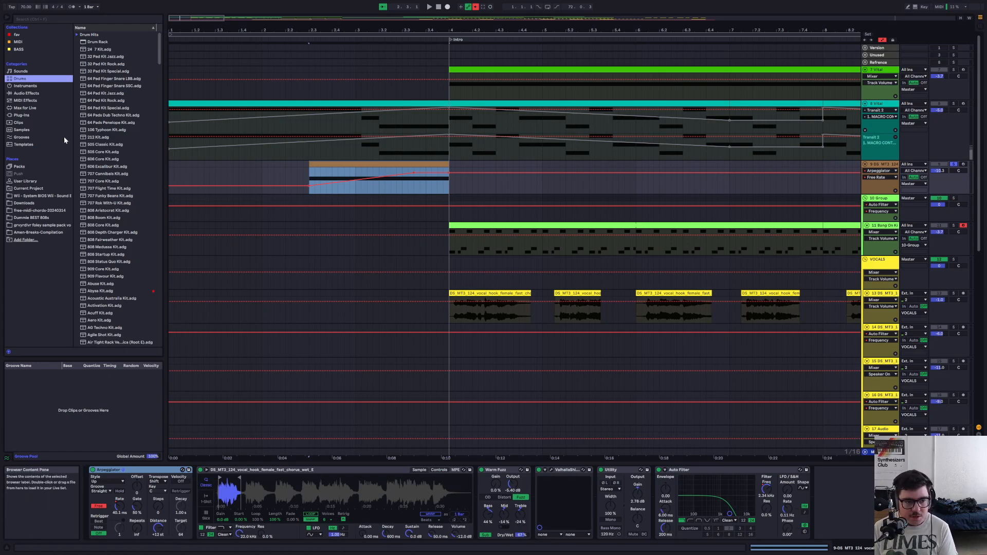
pyautogui.click(25, 72)
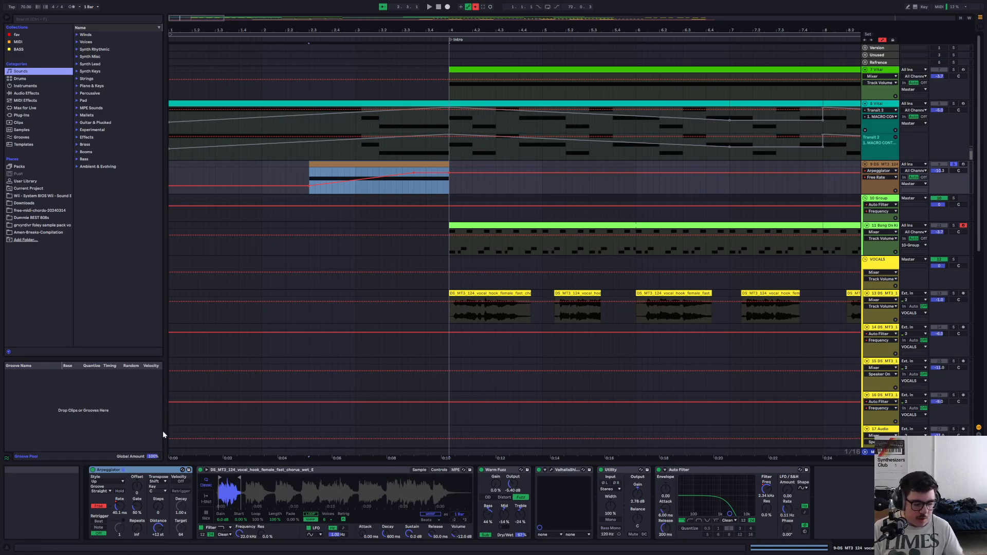
# Arm vocal sampler track 9 and play it soloed from just before its clip ahead of the Intro
pyautogui.click(964, 165)
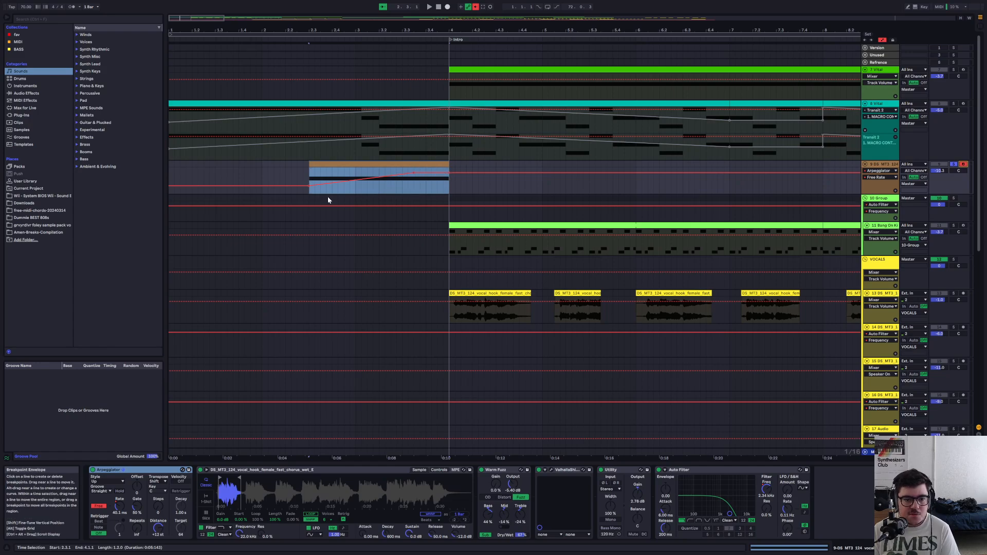
pyautogui.click(302, 166)
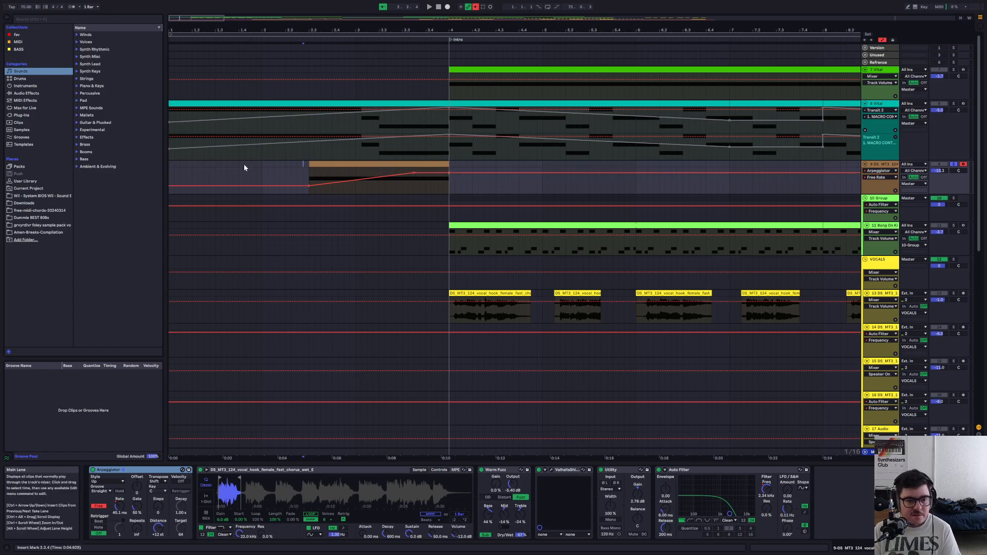
pyautogui.press('space')
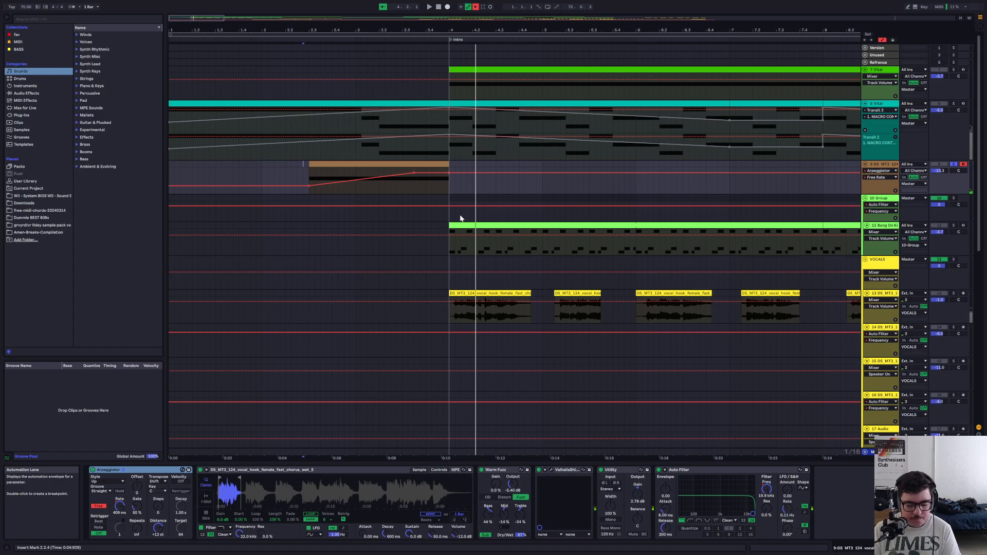
# Inspect the first vocal hook clip on track 13, and play track 9's clip unsoloed with the full mix
pyautogui.doubleClick(480, 306)
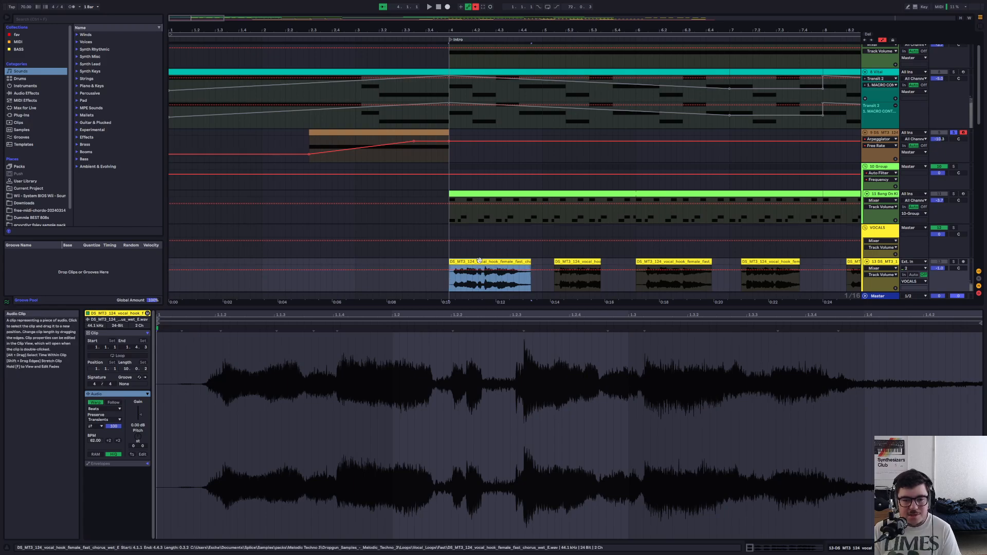
pyautogui.doubleClick(891, 134)
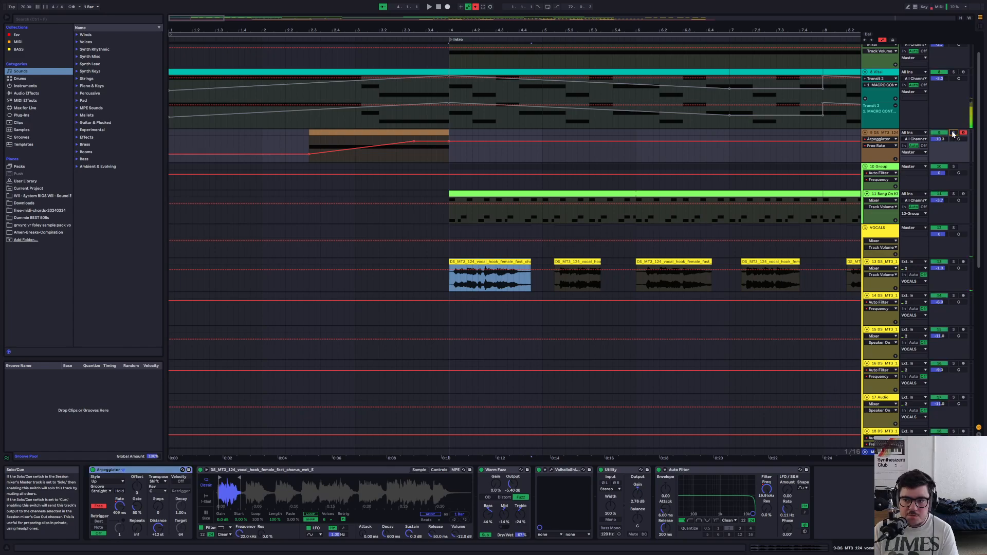
pyautogui.click(343, 134)
pyautogui.press('space')
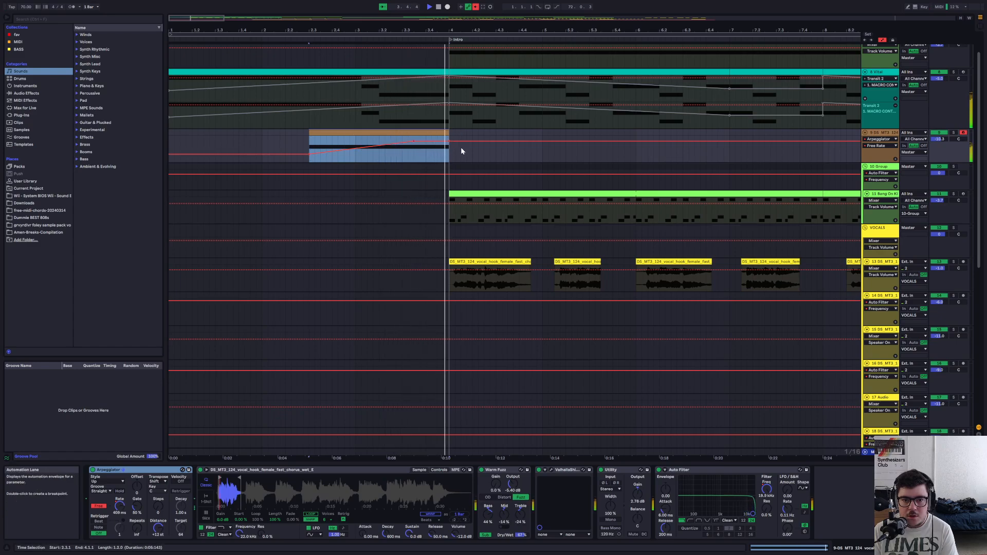
# Solo and arm track 7 and open its Vital synth's plug-in window
pyautogui.scroll(2, 484, 162)
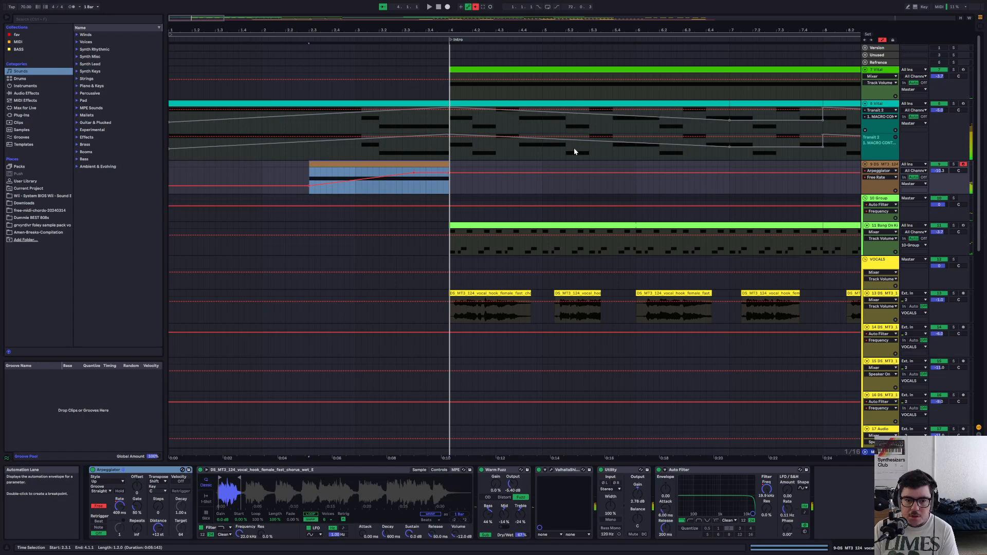
pyautogui.click(884, 71)
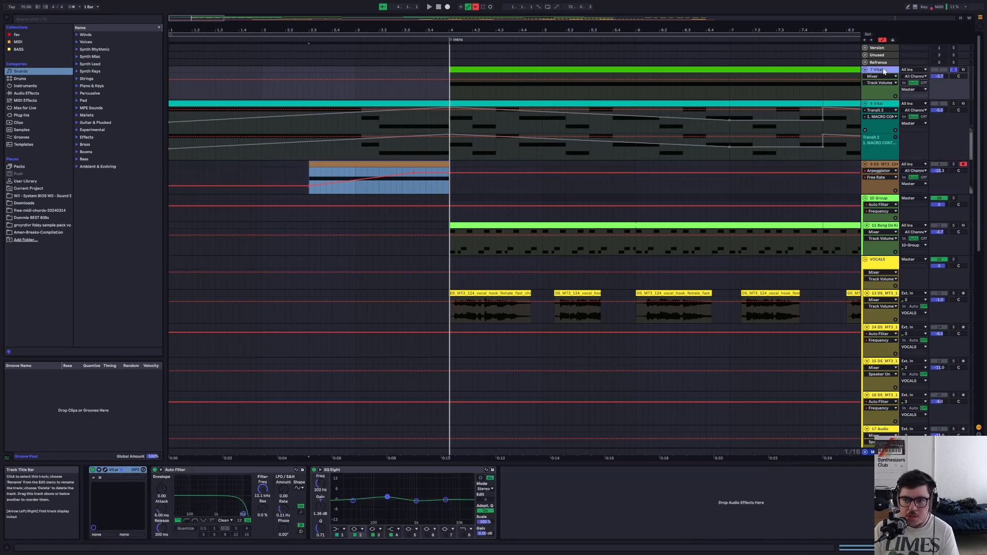
pyautogui.click(107, 471)
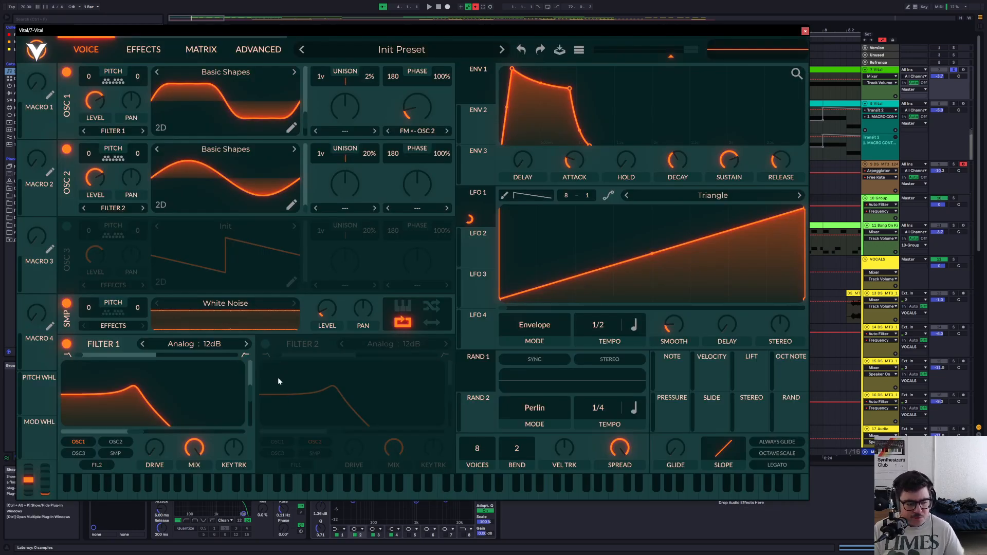
pyautogui.click(963, 70)
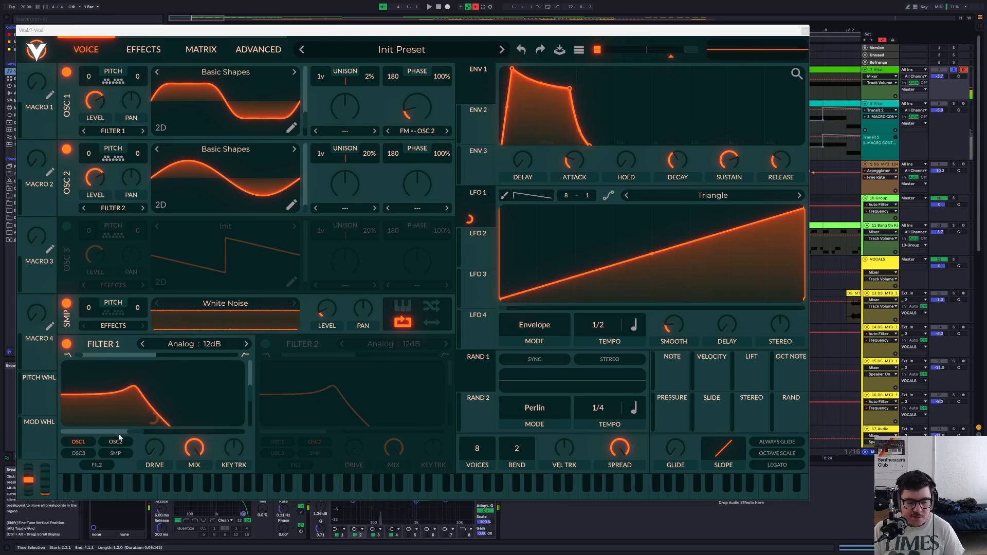
# Inspect the Effects and Voice pages of track 7's Vital, close it and play the track's clip from the Intro
pyautogui.click(144, 49)
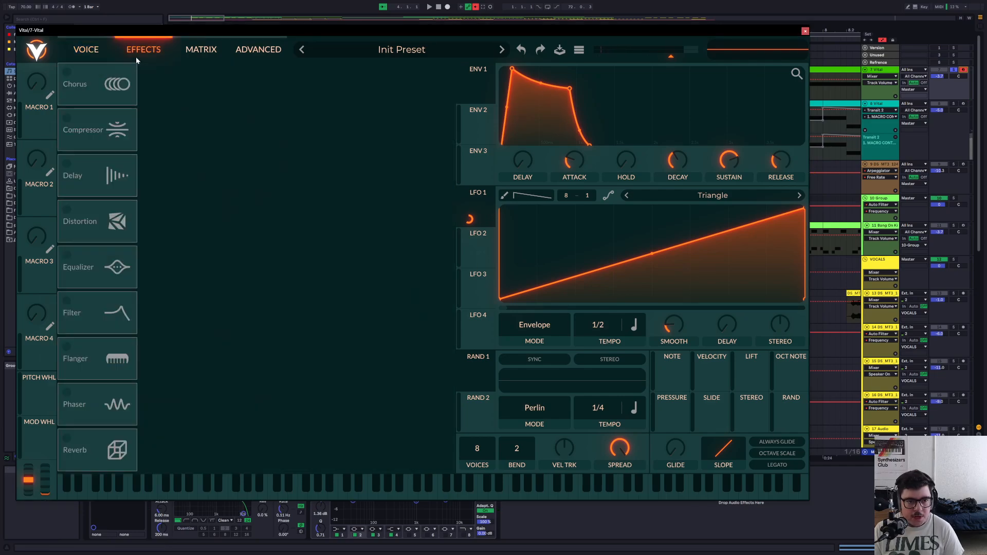
pyautogui.click(101, 45)
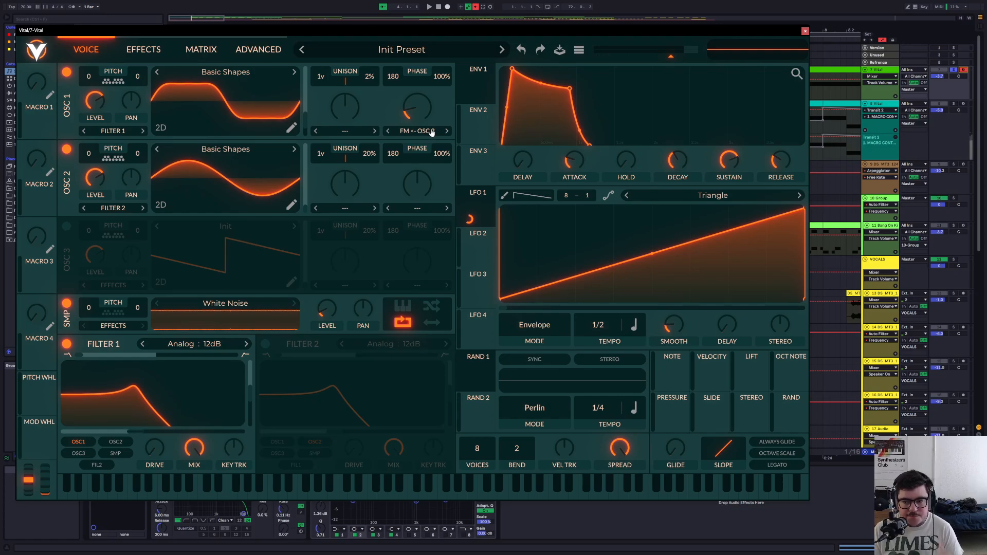
pyautogui.click(805, 31)
pyautogui.click(495, 68)
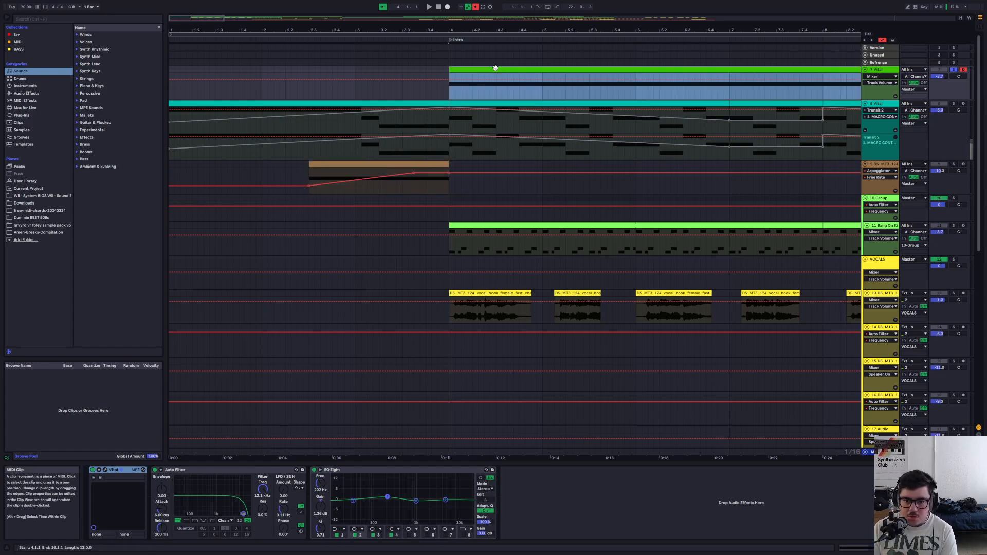
pyautogui.press('space')
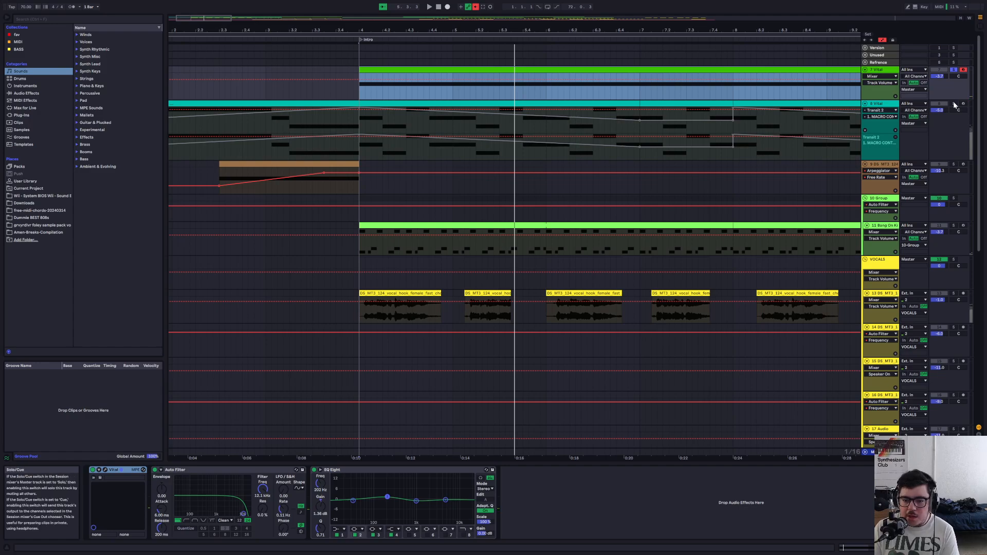
# Solo FM Piano track 26, open its first MIDI clip and play it from the song's start
pyautogui.scroll(-8, 903, 195)
pyautogui.scroll(-2, 904, 195)
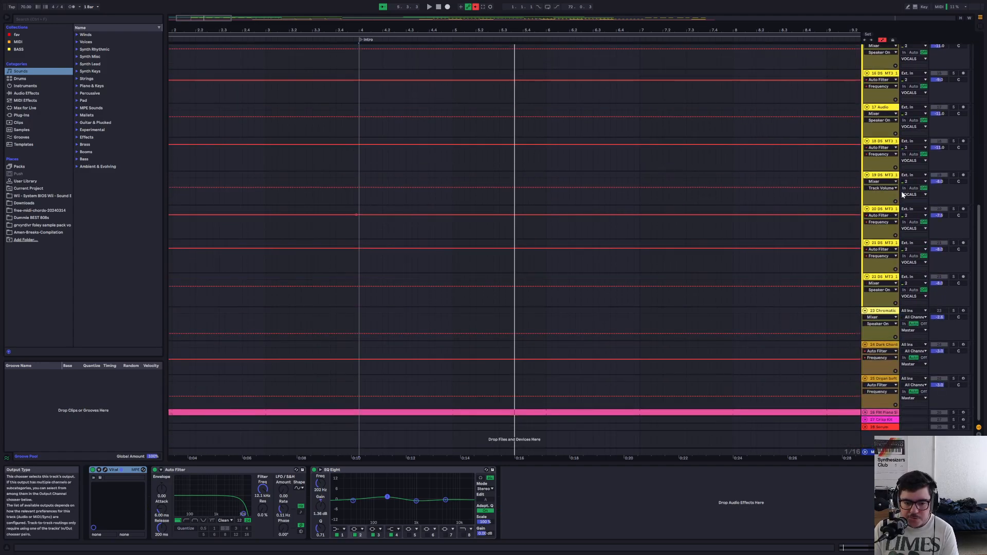
pyautogui.click(953, 412)
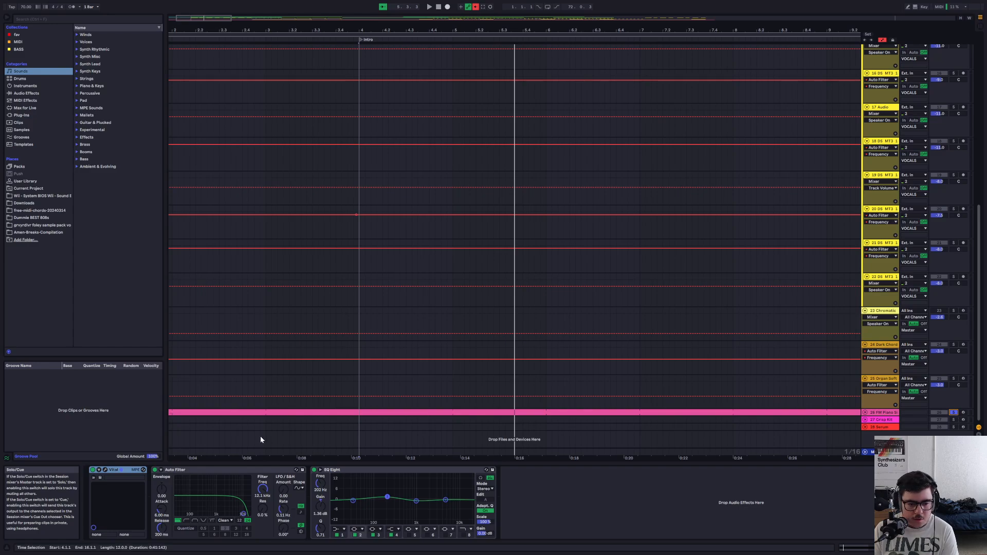
pyautogui.doubleClick(255, 413)
pyautogui.press('space')
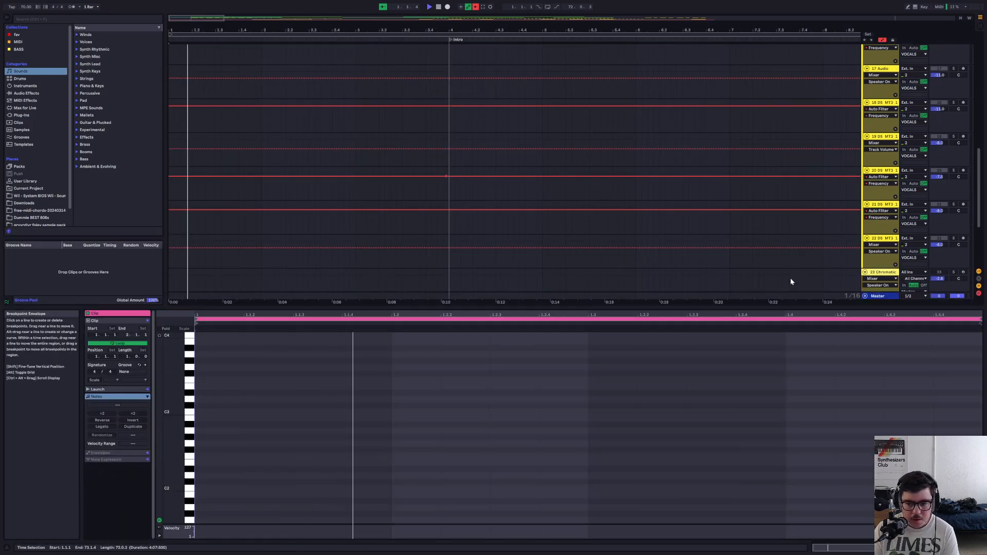
# Unsolo FM Piano track 26 and unfold it in the arrangement
pyautogui.scroll(-1, 790, 277)
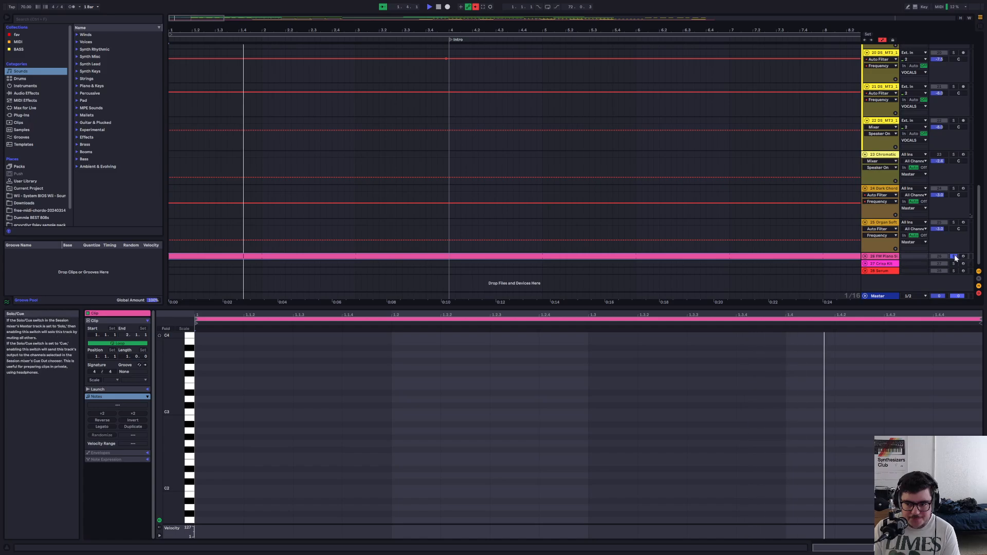
pyautogui.click(953, 256)
pyautogui.click(866, 256)
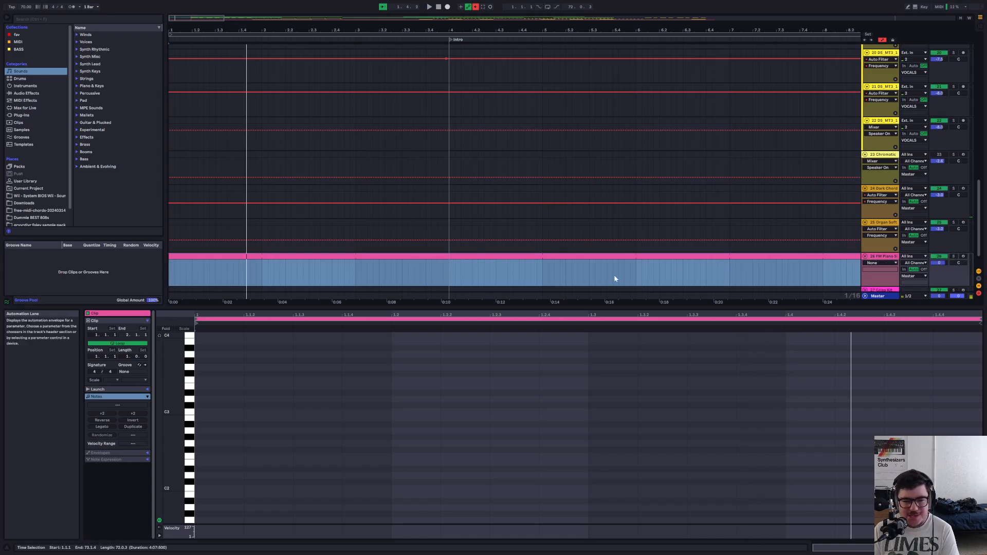
# Examine the FM Piano track's clips across the whole song with the clip view reduced in height
pyautogui.scroll(-2, 614, 276)
pyautogui.moveTo(194, 19); pyautogui.dragTo(193, 3)
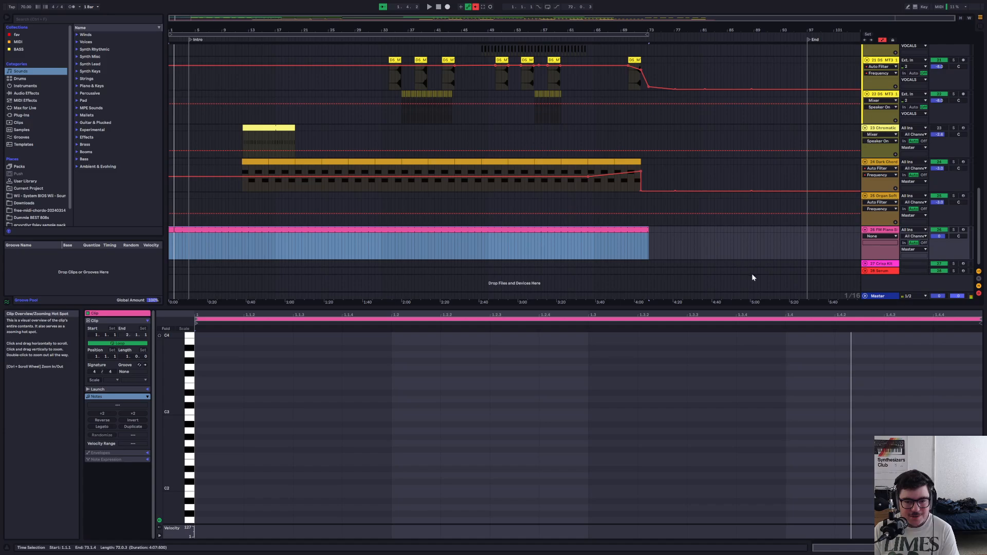
pyautogui.moveTo(624, 308); pyautogui.dragTo(614, 534)
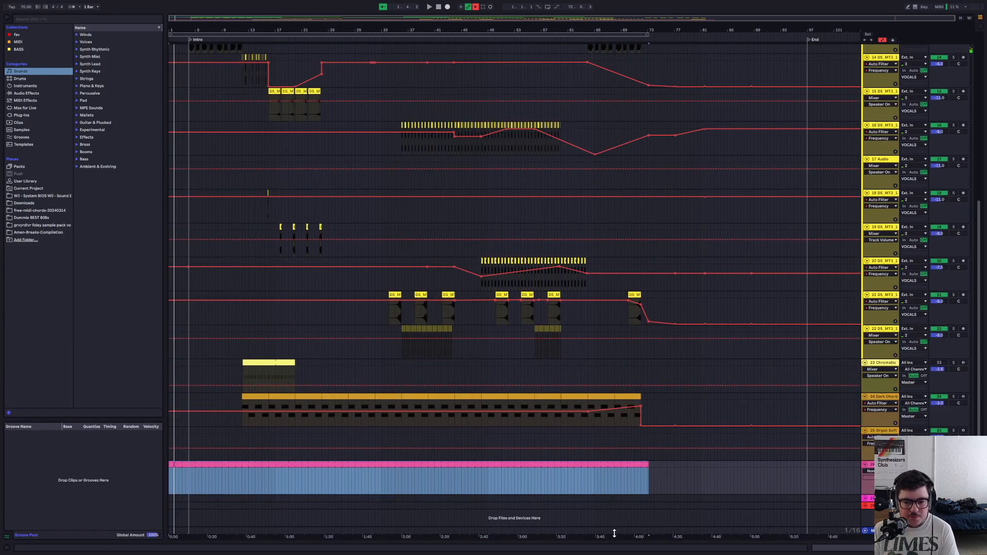
pyautogui.doubleClick(352, 464)
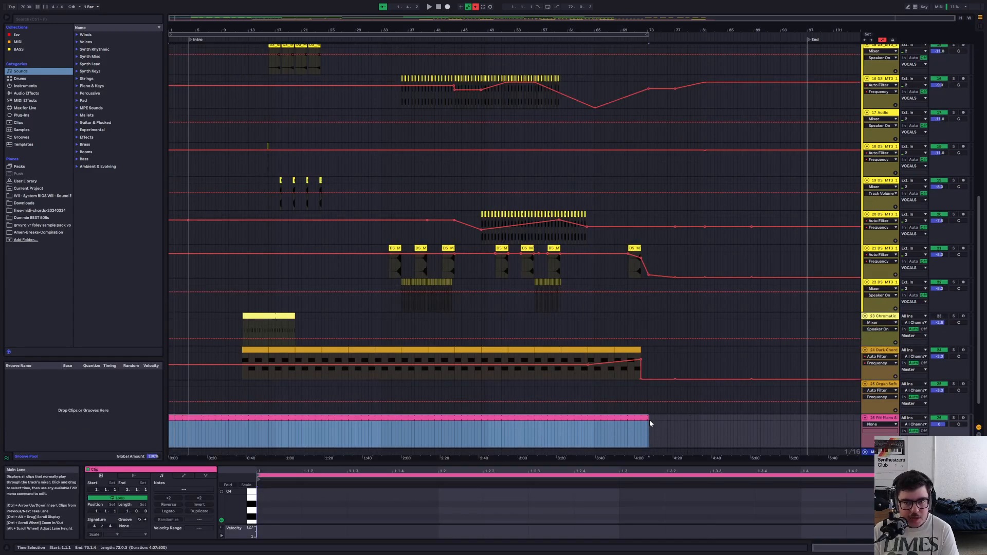
pyautogui.scroll(3, 649, 419)
pyautogui.scroll(-5, 632, 401)
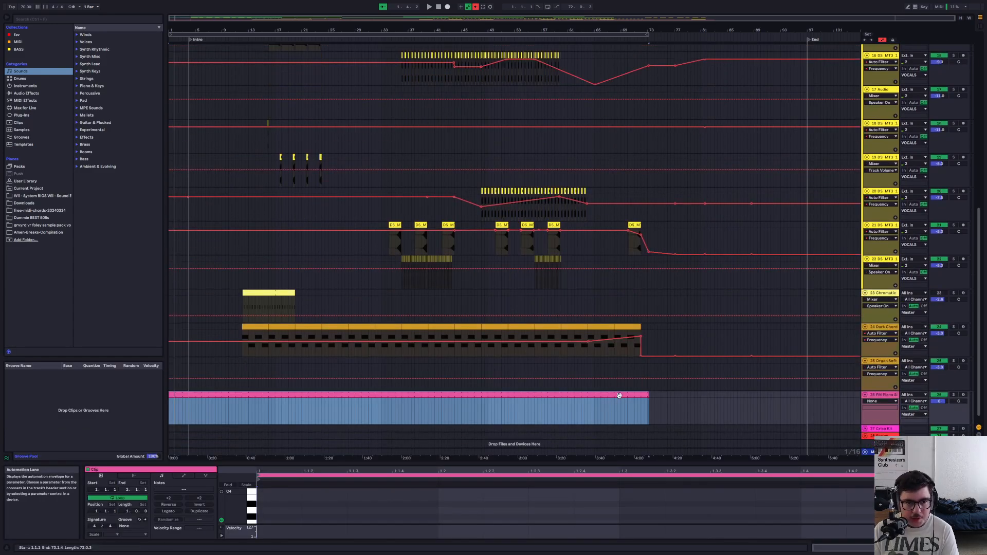
pyautogui.rightClick(619, 395)
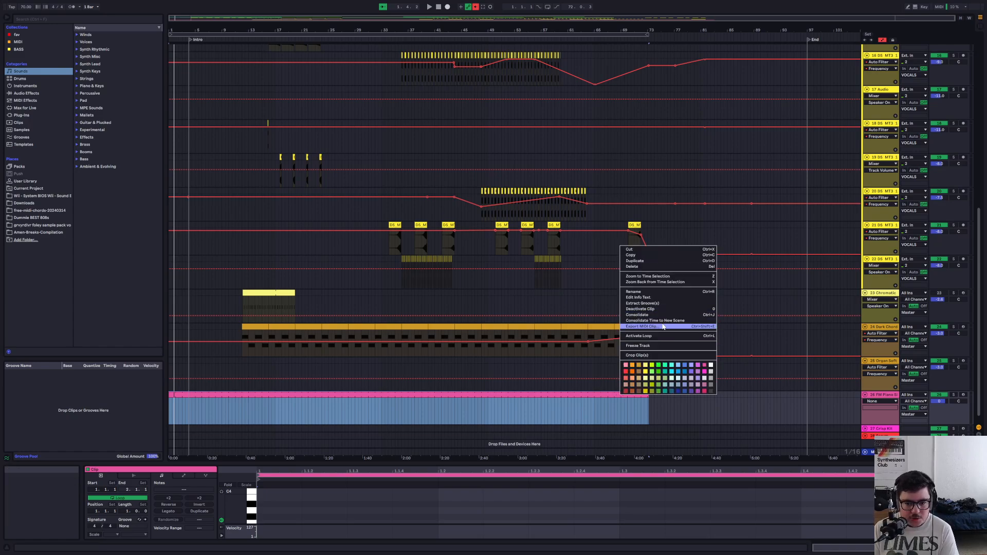
pyautogui.click(429, 377)
# Solo vocal hook track 13, play it from just before the Intro and show its device chain
pyautogui.scroll(7, 439, 245)
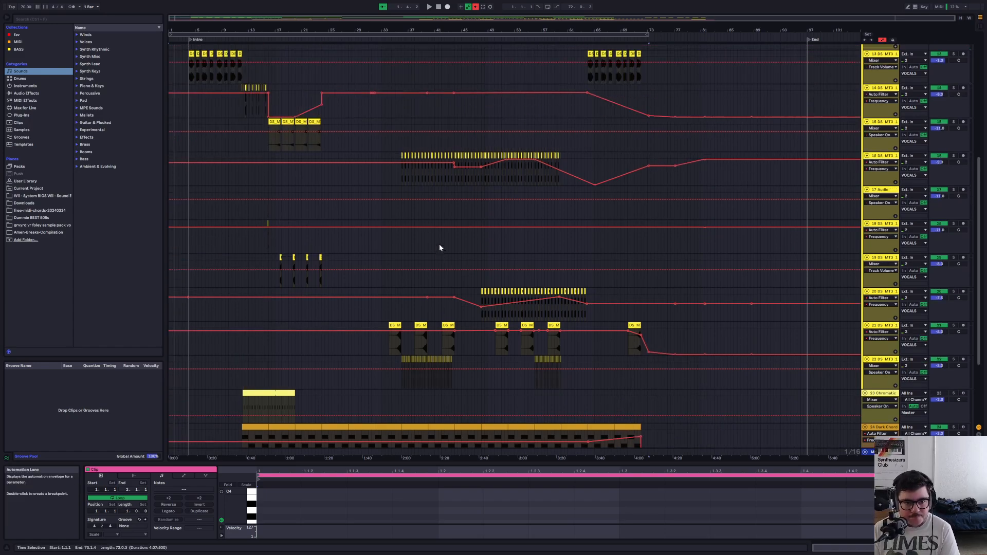
pyautogui.scroll(-4, 405, 289)
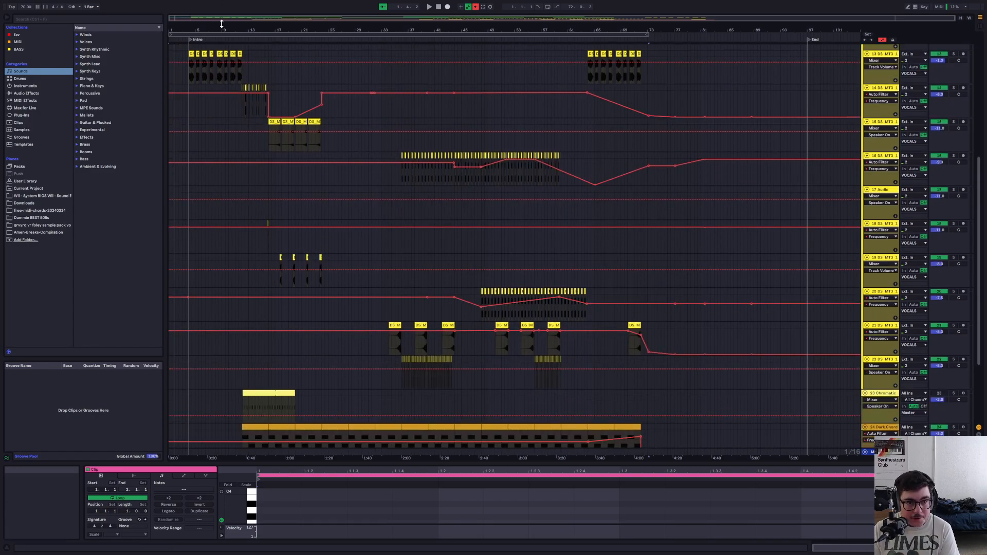
pyautogui.moveTo(224, 19); pyautogui.dragTo(222, 142)
pyautogui.scroll(1, 423, 223)
pyautogui.scroll(3, 423, 223)
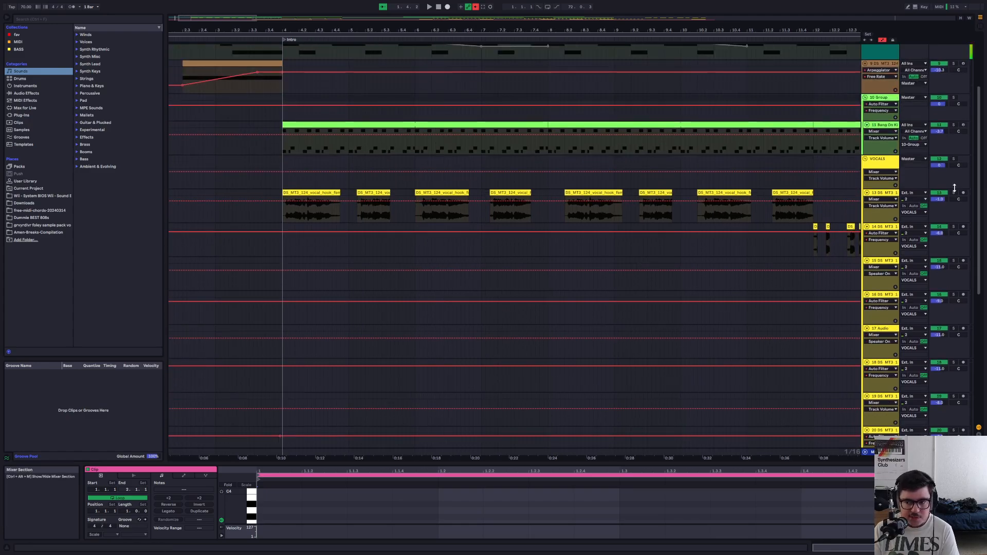
pyautogui.click(279, 188)
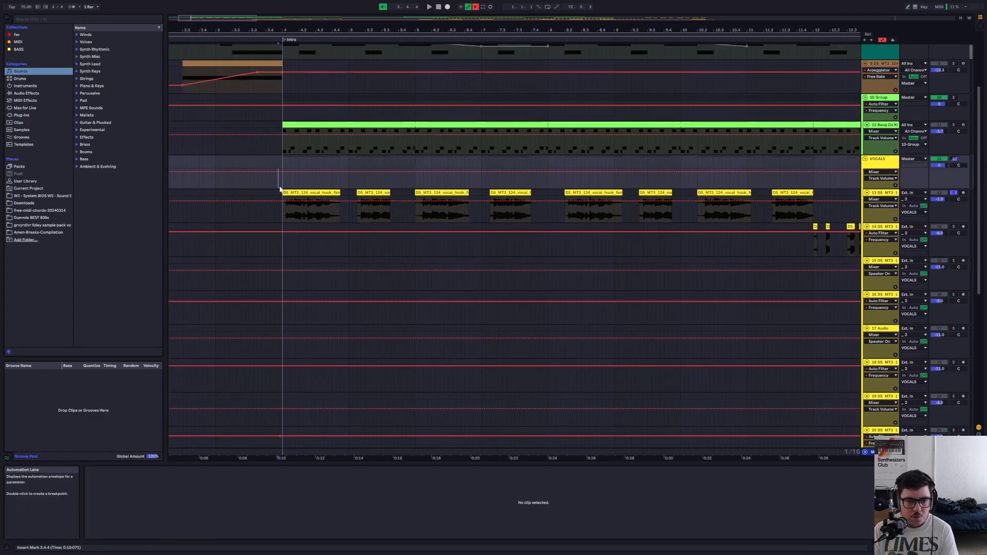
pyautogui.hscroll(-3, 280, 189)
pyautogui.press('space')
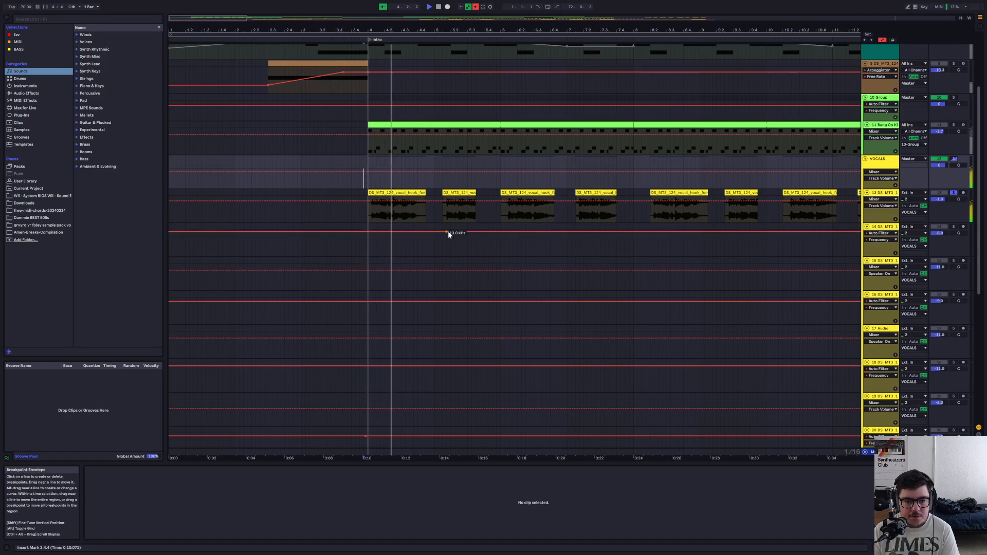
pyautogui.press('Down')
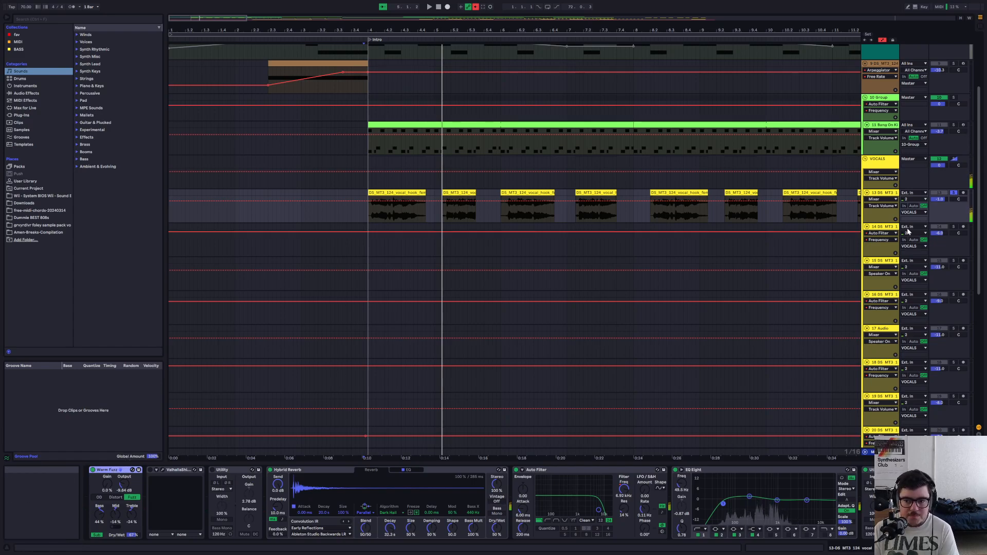
# Check the automatable devices and mixer parameters of vocal hook track 13 and show its Auto Filter automation
pyautogui.click(878, 199)
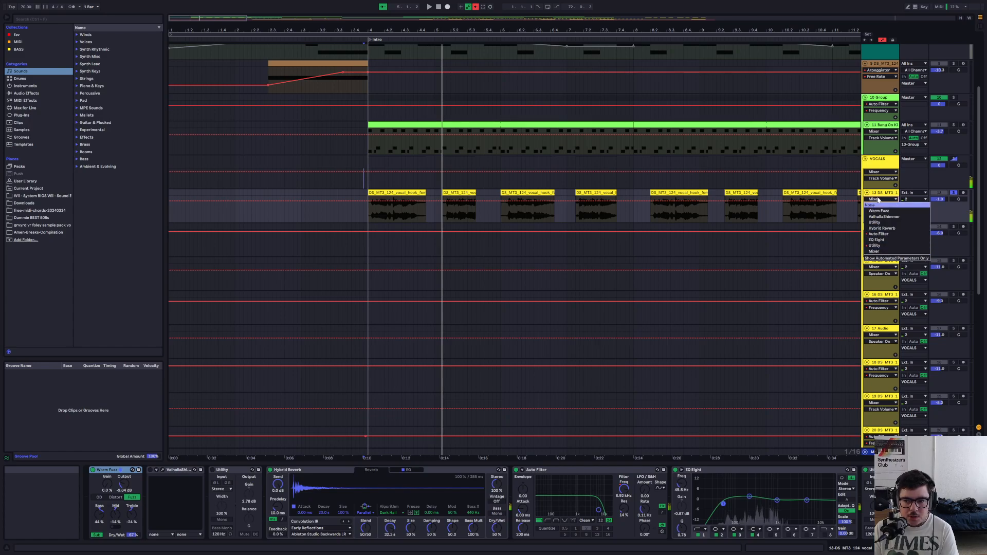
pyautogui.click(878, 200)
pyautogui.click(880, 206)
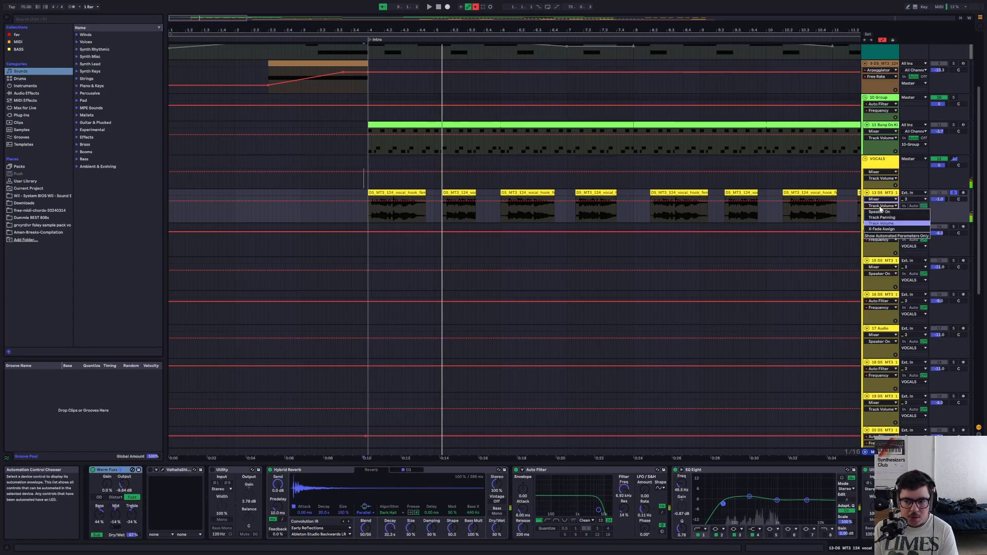
pyautogui.click(878, 200)
pyautogui.click(878, 199)
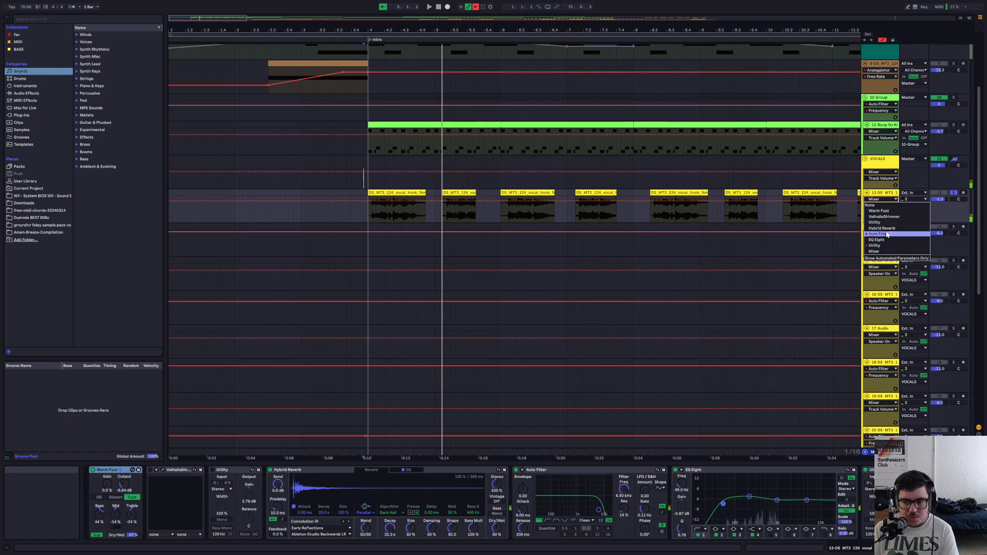
pyautogui.click(886, 234)
# Show the Utility Gain automation on vocal hook track 13 and examine it across the first vocal sections
pyautogui.click(878, 199)
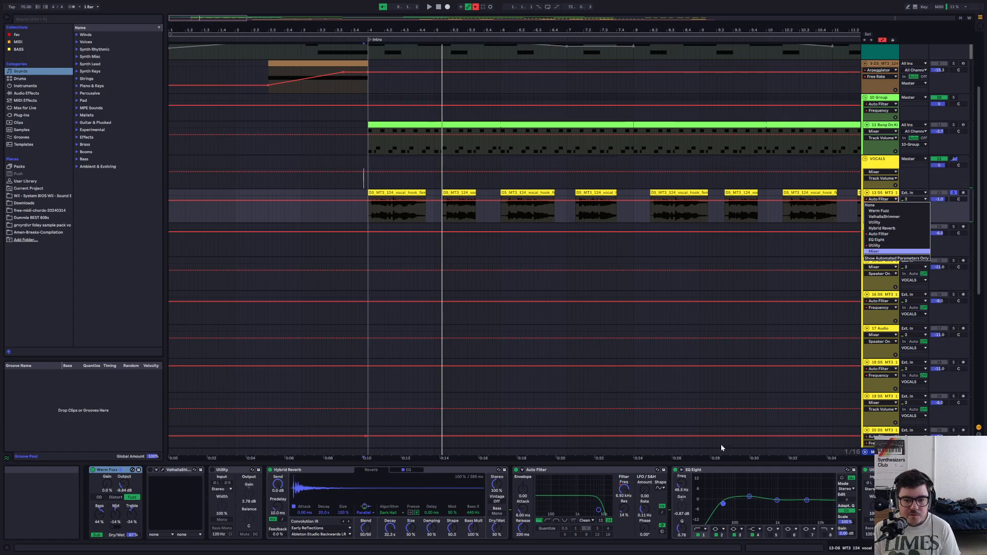
pyautogui.click(877, 246)
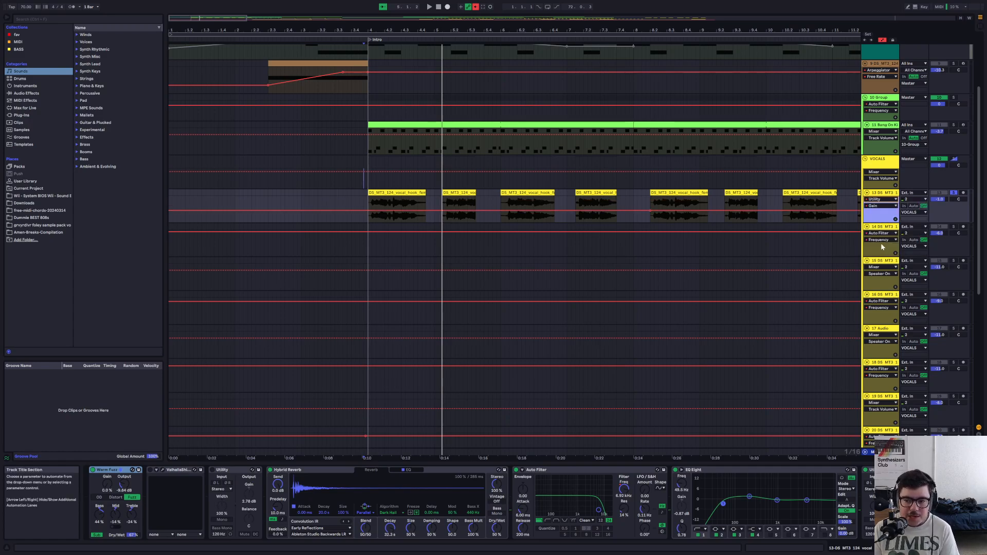
pyautogui.moveTo(426, 18); pyautogui.dragTo(246, 50)
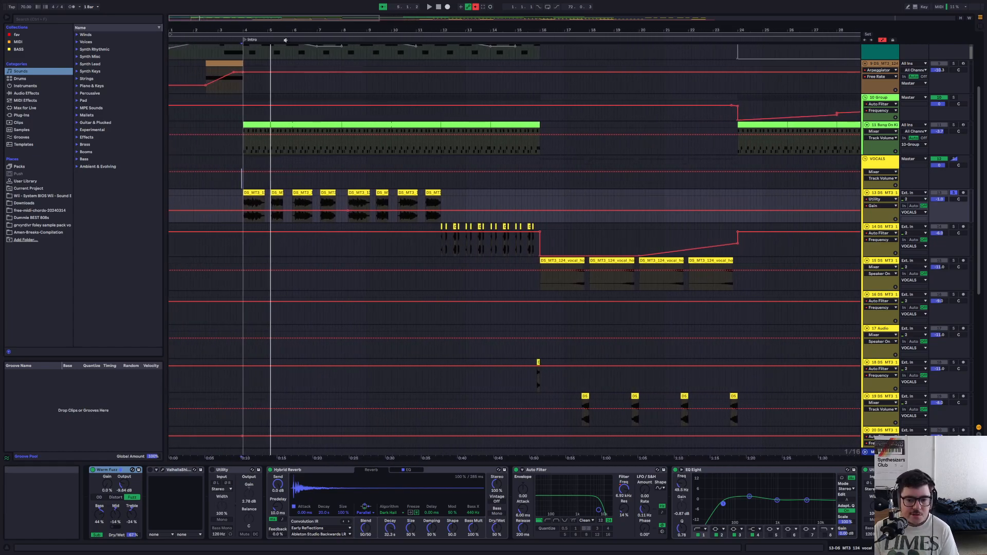
pyautogui.click(445, 195)
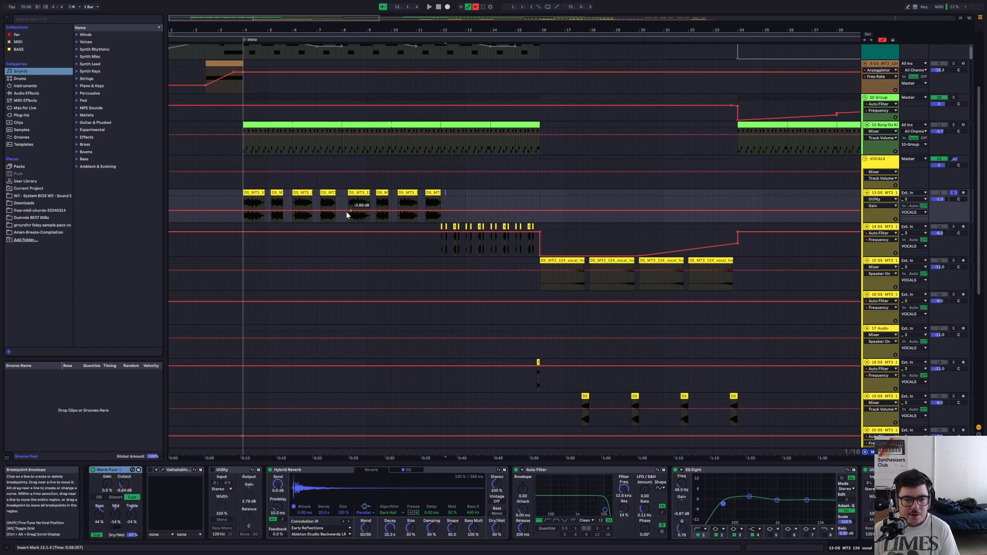
# Switch vocal hook track 13's displayed automation to the Auto Filter's Frequency
pyautogui.click(887, 205)
pyautogui.click(881, 199)
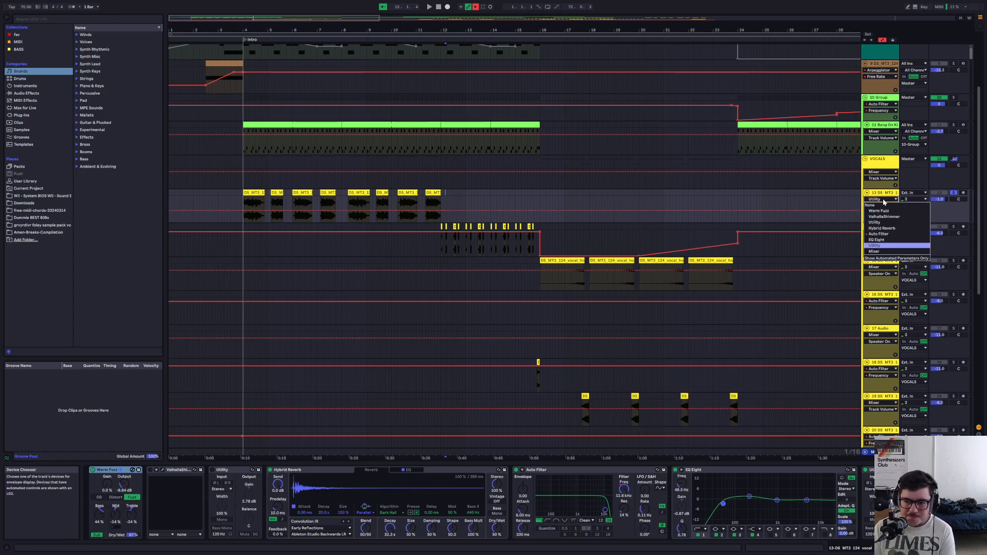
pyautogui.click(904, 214)
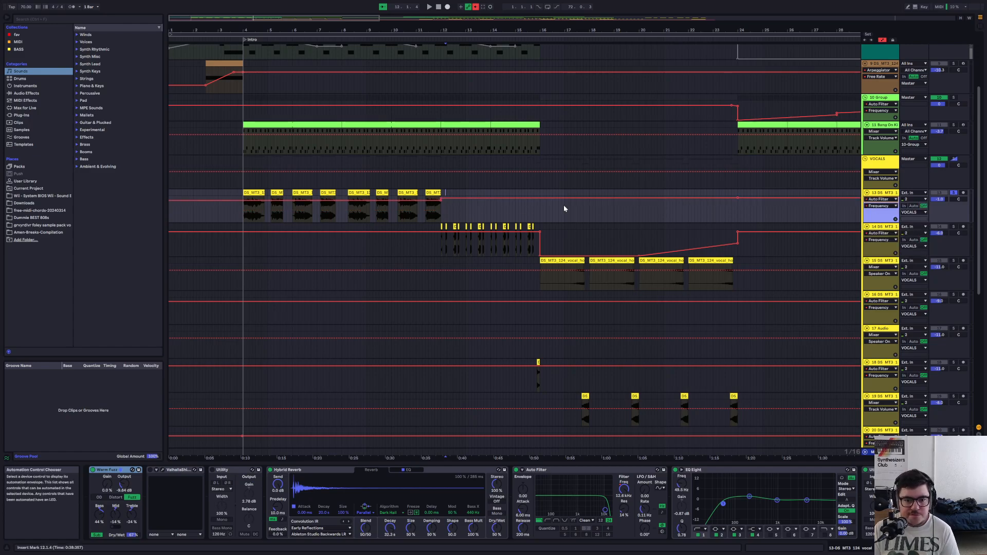
# Compare the first MIDI clip on track 11 with the first vocal hook clip on track 13 in the clip view
pyautogui.click(234, 180)
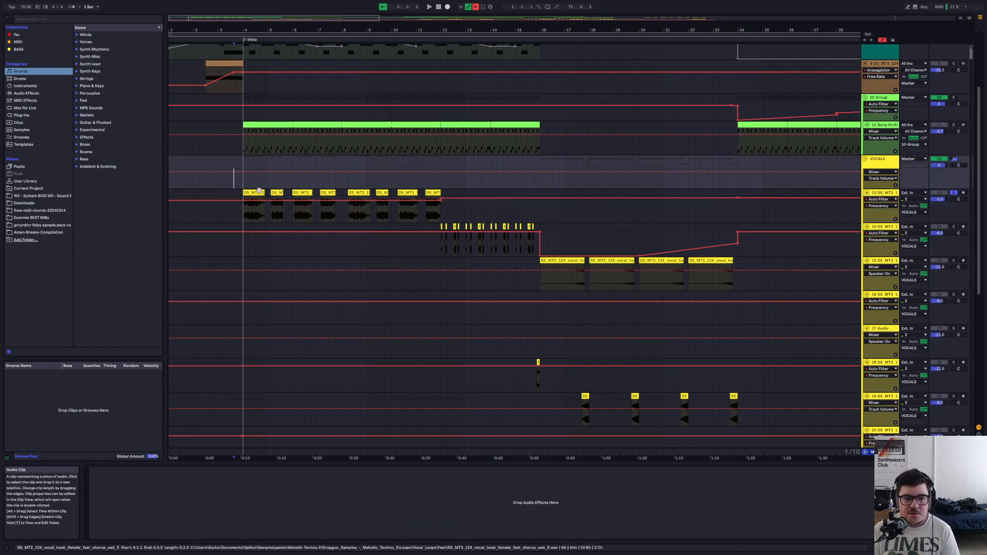
pyautogui.click(259, 192)
pyautogui.scroll(1, 254, 128)
pyautogui.click(261, 155)
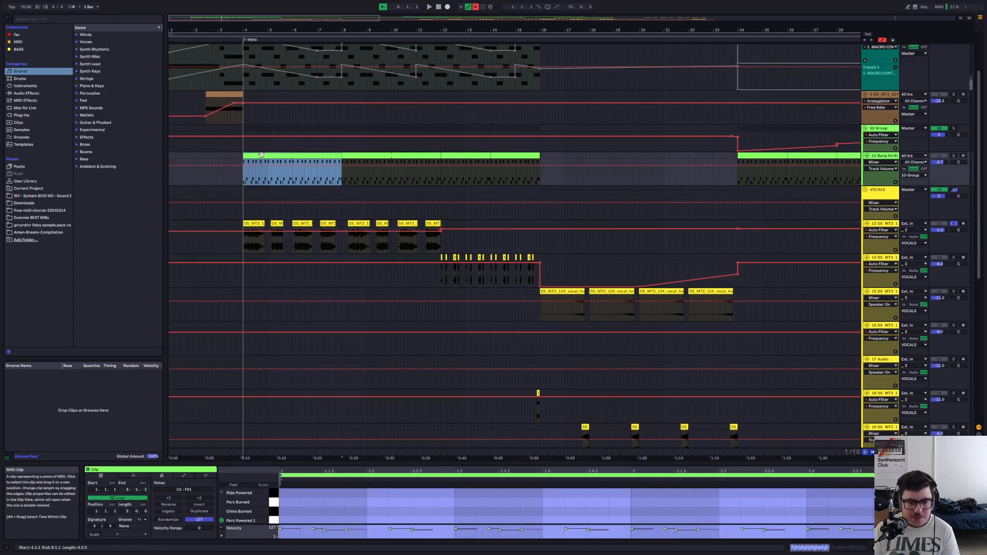
pyautogui.click(247, 224)
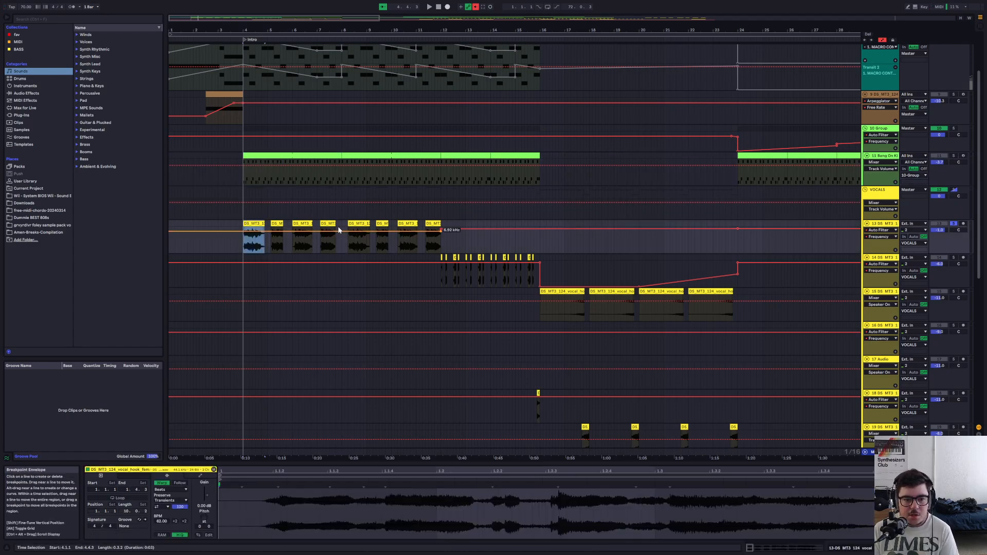
# Select the first vocal hook clip on track 13 and play the soloed track from the Intro
pyautogui.click(242, 217)
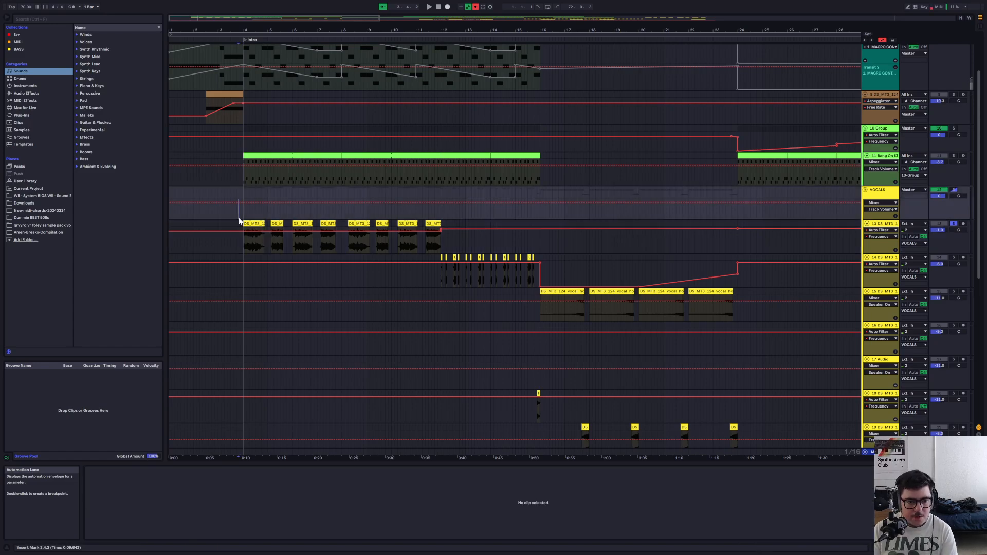
pyautogui.click(257, 222)
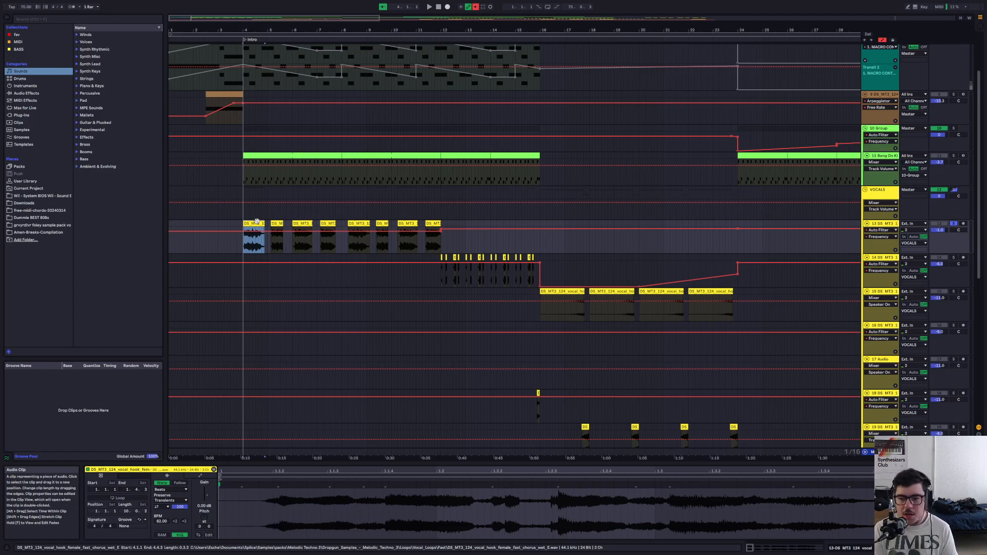
pyautogui.press('space')
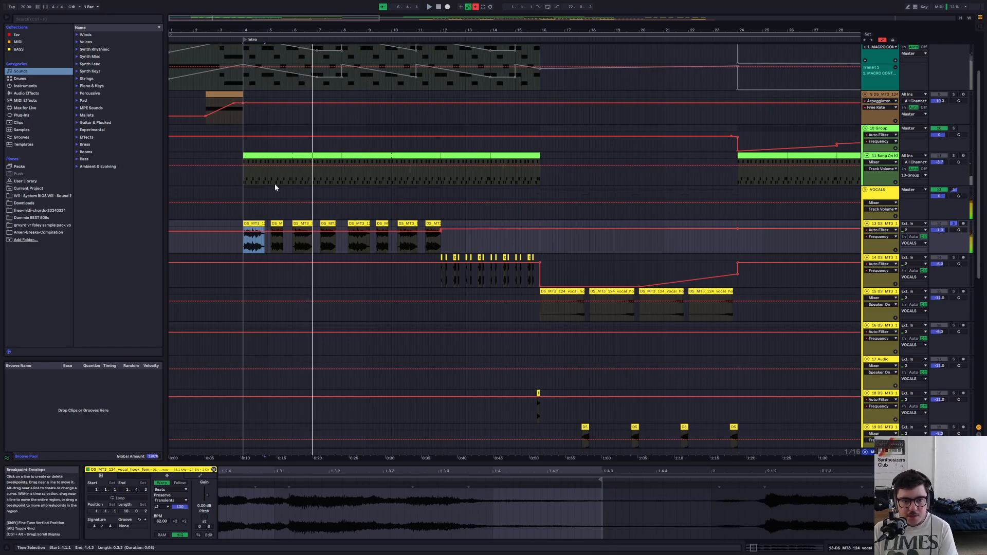
# Unsolo vocal hook track 13 and play the full mix from the song's start
pyautogui.scroll(3, 302, 236)
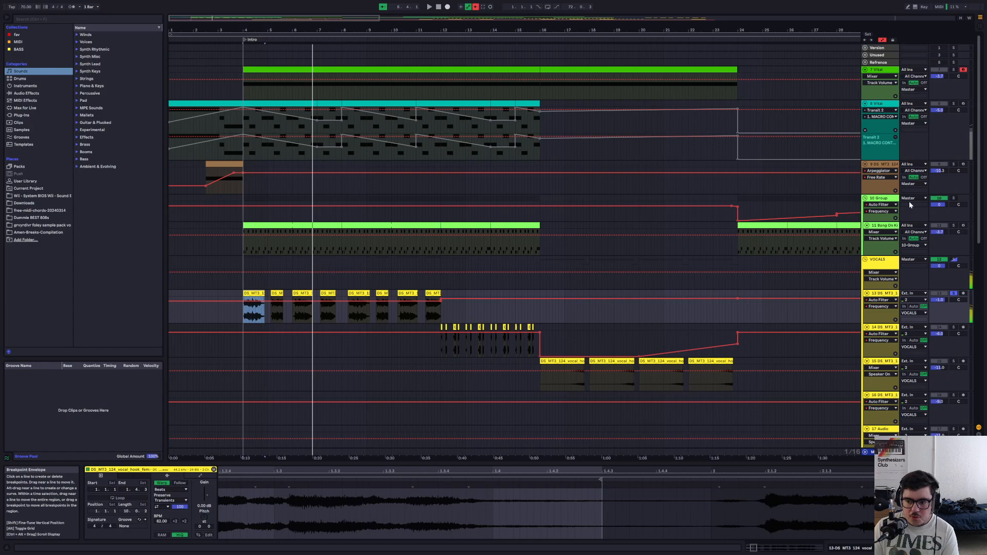
pyautogui.click(953, 293)
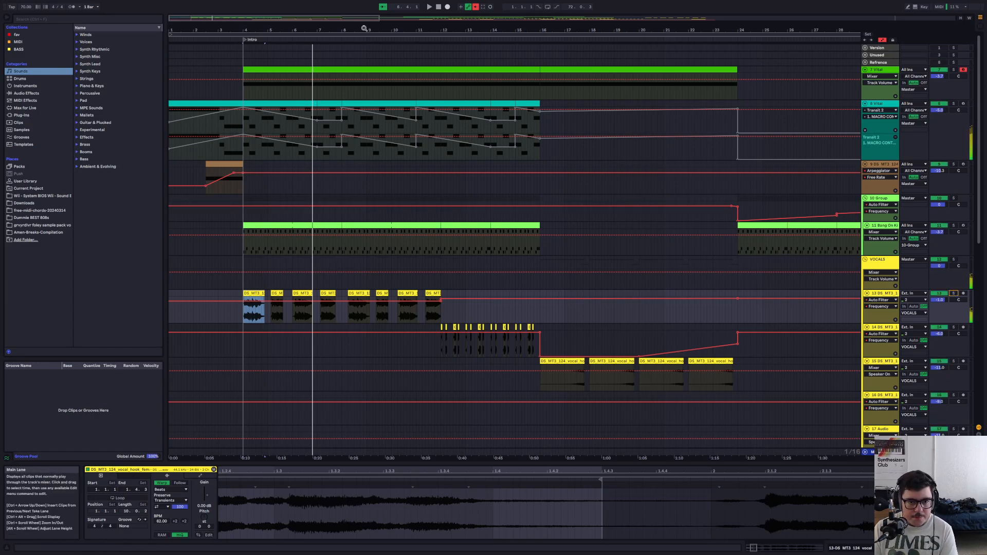
pyautogui.click(441, 7)
pyautogui.press('space')
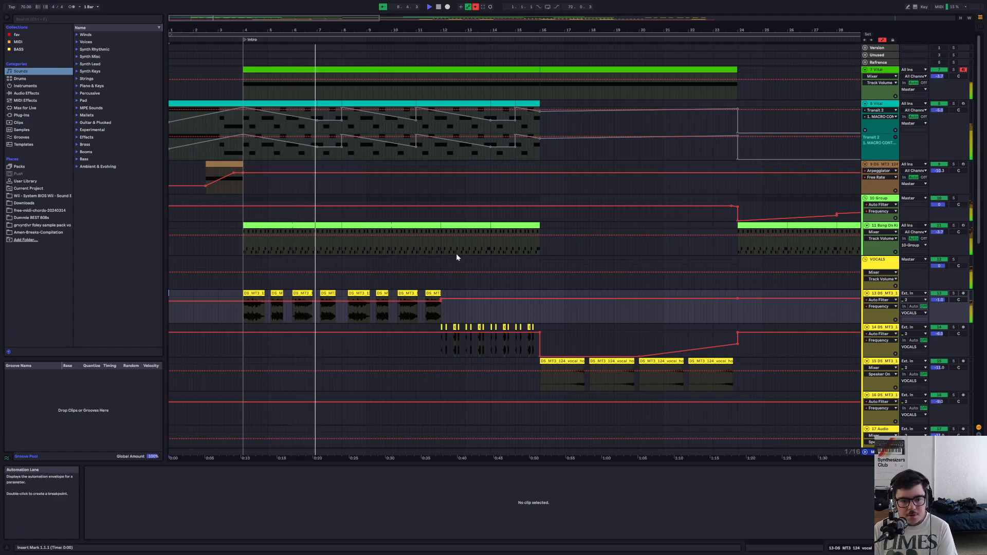
# Mark the first four vocal hook clips from bar 4 to bar 8, including the VOCALS group lane
pyautogui.click(341, 260)
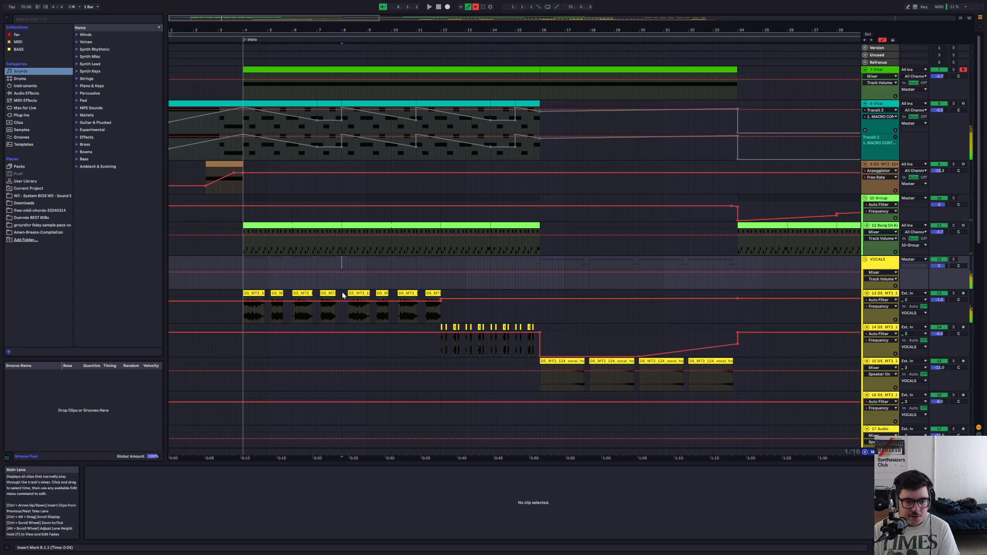
pyautogui.moveTo(343, 294); pyautogui.dragTo(242, 298)
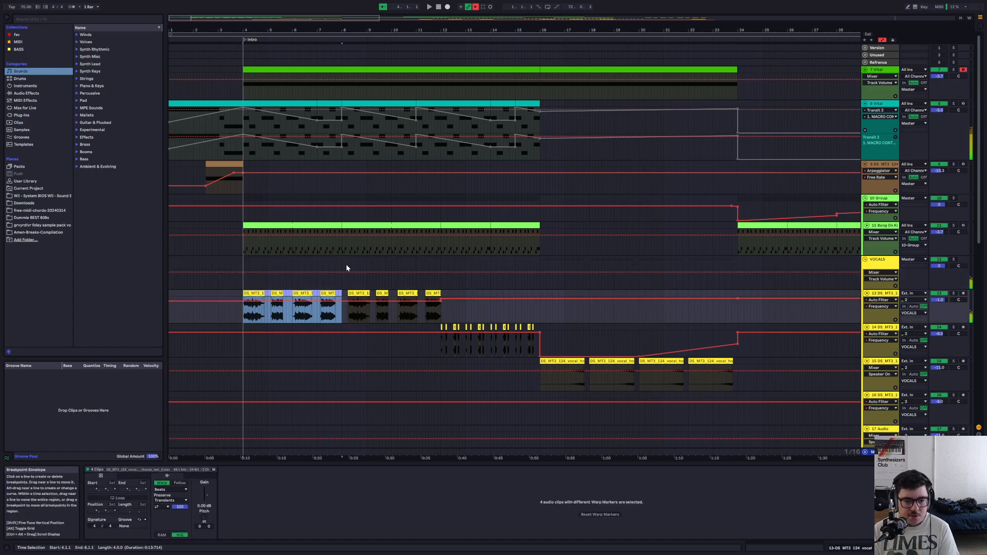
pyautogui.click(341, 269)
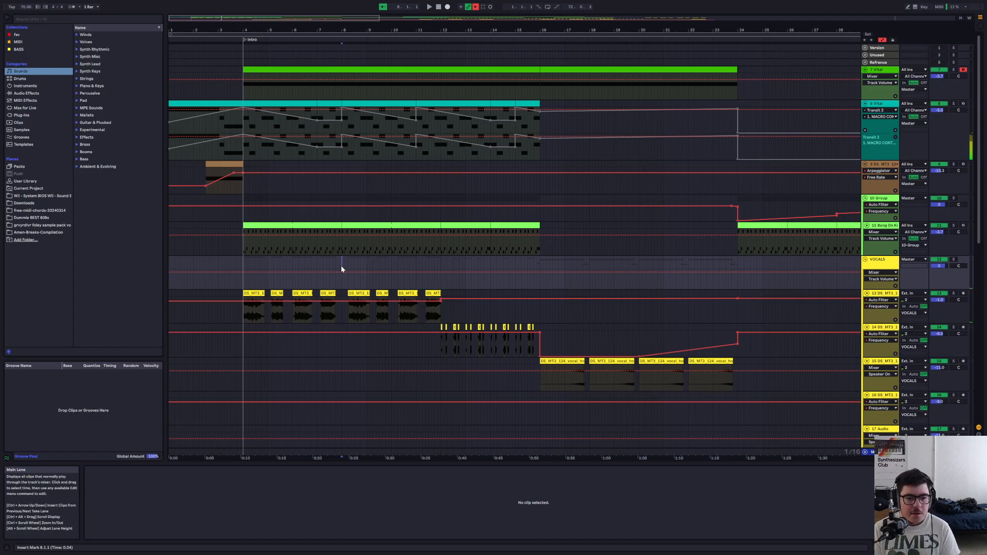
pyautogui.moveTo(331, 267); pyautogui.dragTo(242, 294)
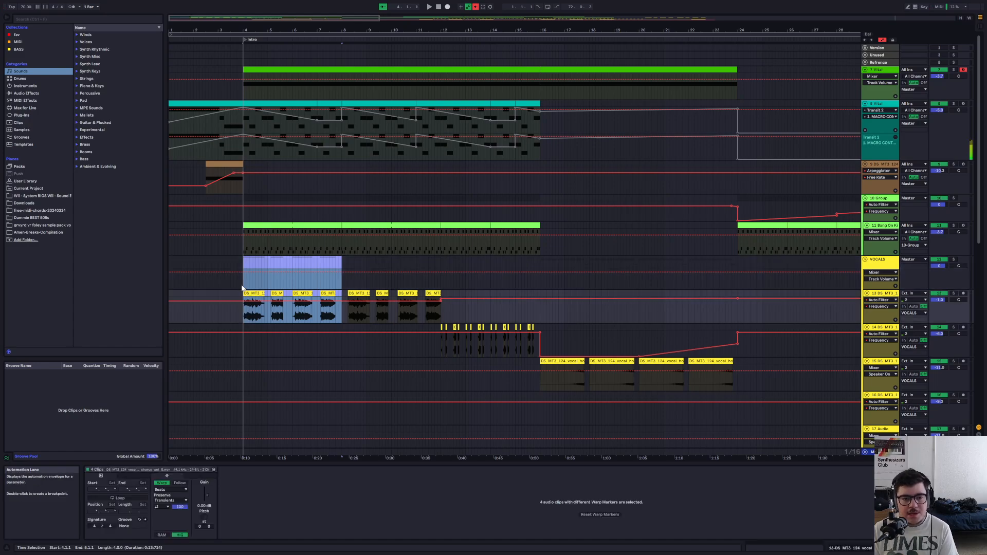
# Select the first MIDI clip on track 11, solo the track and play it from the Intro
pyautogui.click(303, 226)
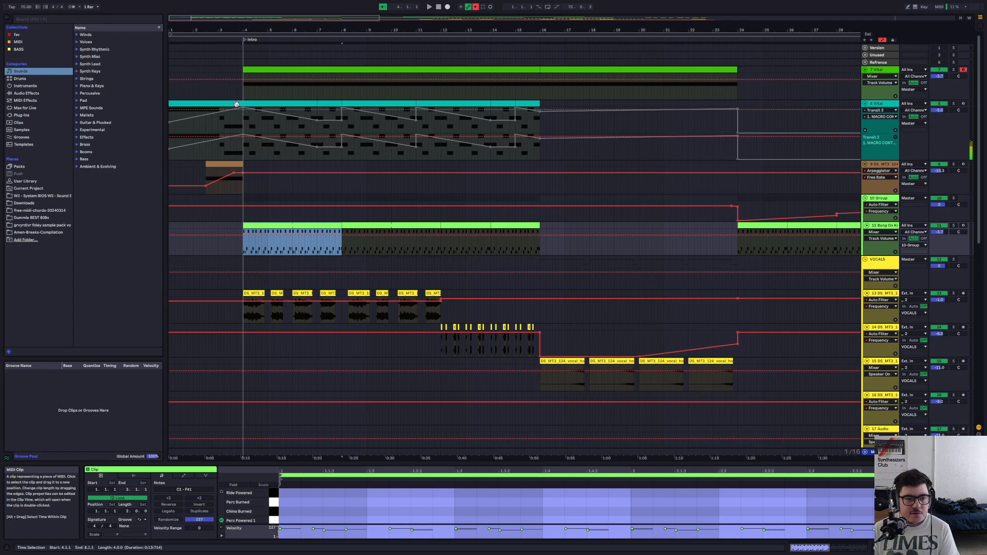
pyautogui.click(953, 226)
pyautogui.press('space')
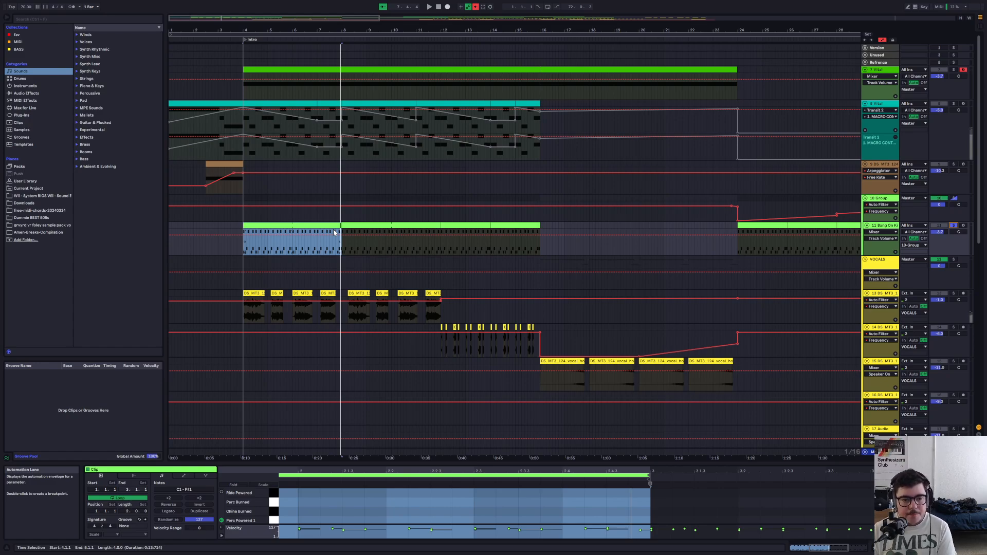
# Inspect the first four vocal hook clips on track 13 one by one and mark them together up to bar 8
pyautogui.click(340, 263)
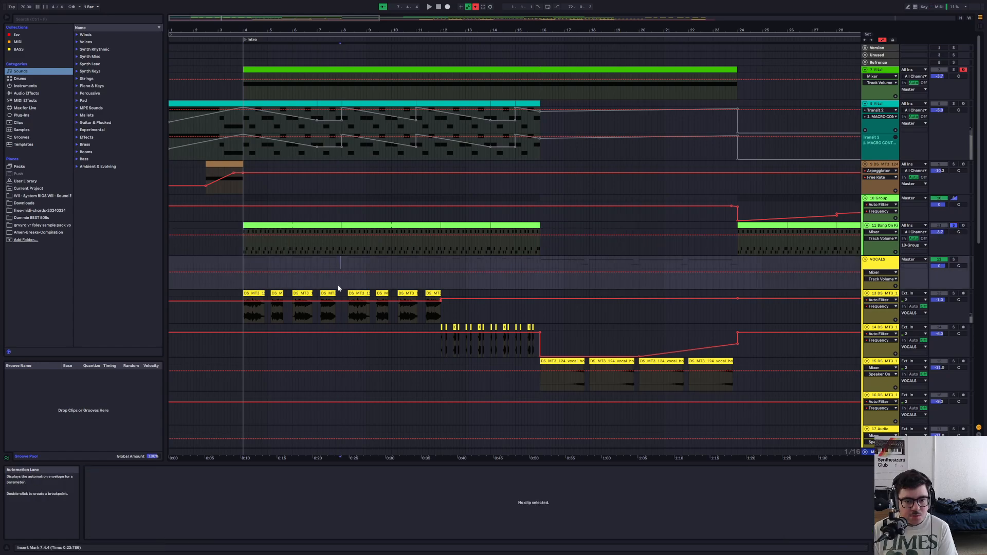
pyautogui.moveTo(341, 295); pyautogui.dragTo(245, 289)
pyautogui.click(252, 293)
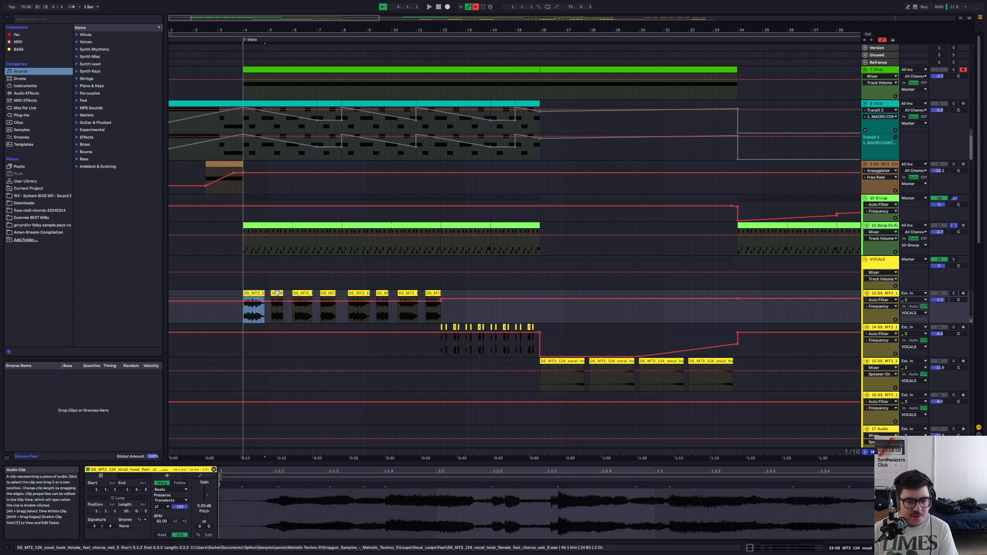
pyautogui.click(278, 293)
pyautogui.click(306, 293)
pyautogui.click(330, 293)
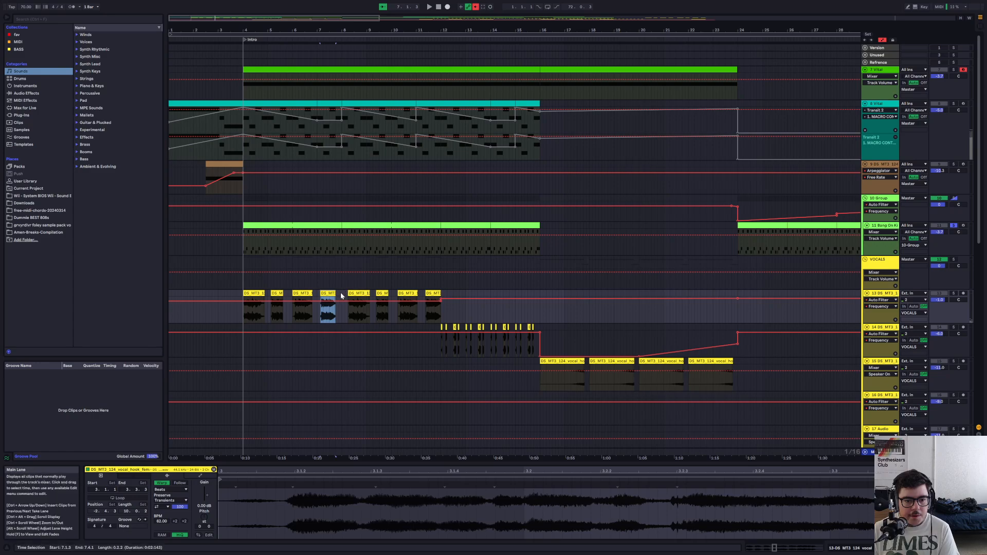
pyautogui.moveTo(343, 294); pyautogui.dragTo(244, 293)
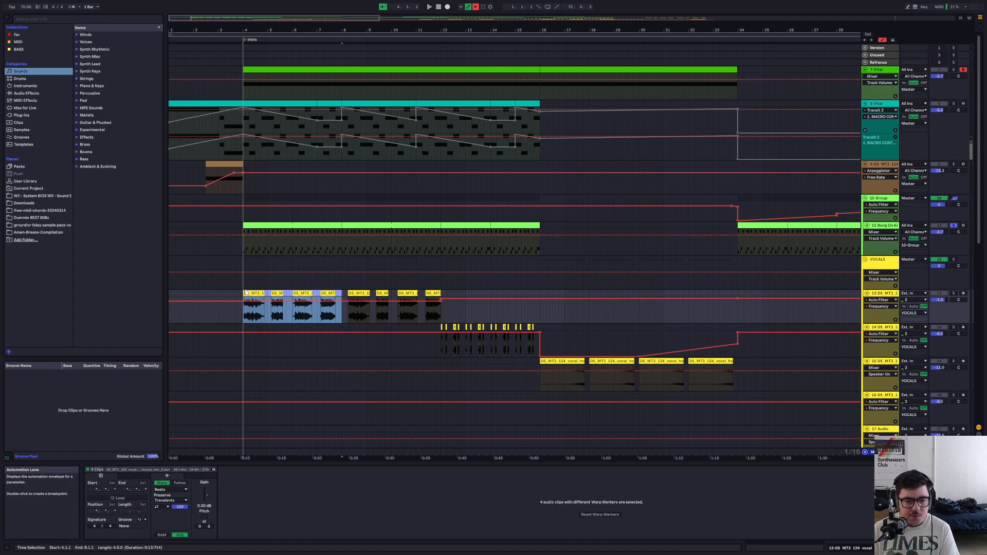
# Select all eight vocal hook clips on track 13 from the Intro to bar 12
pyautogui.click(245, 292)
pyautogui.click(242, 294)
pyautogui.moveTo(243, 294); pyautogui.dragTo(440, 296)
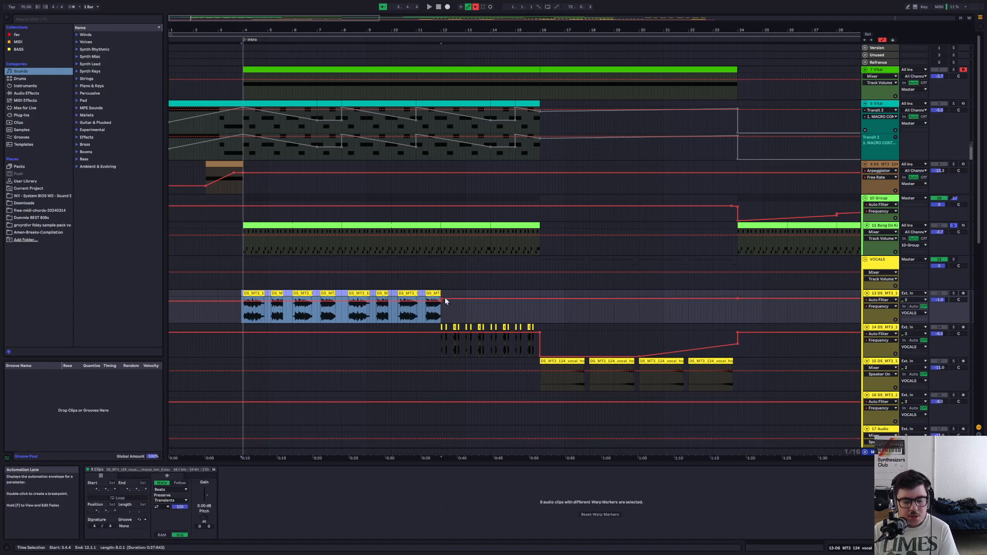
# Extend the eighth vocal hook clip on track 13 to about bar 17 and undo the extension
pyautogui.click(433, 278)
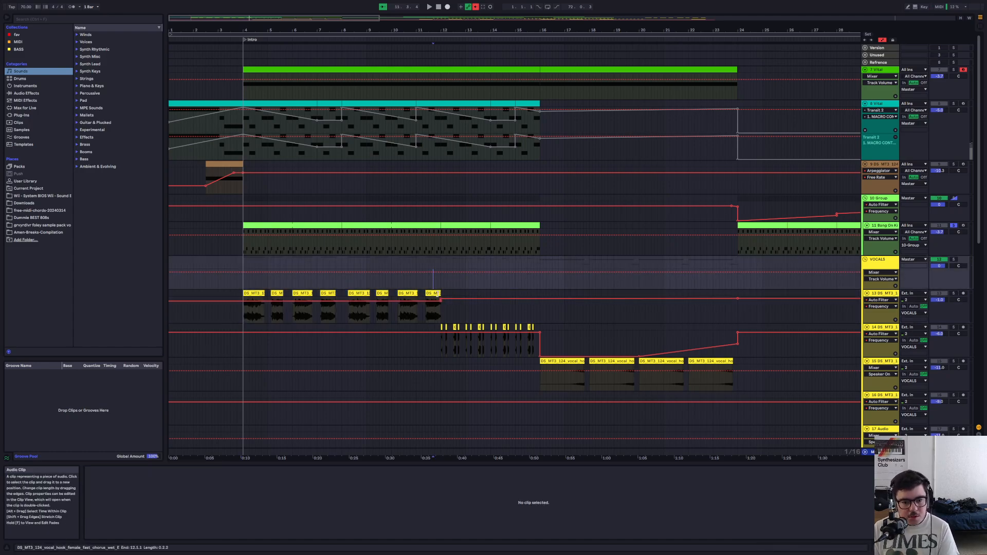
pyautogui.click(433, 309)
pyautogui.click(253, 293)
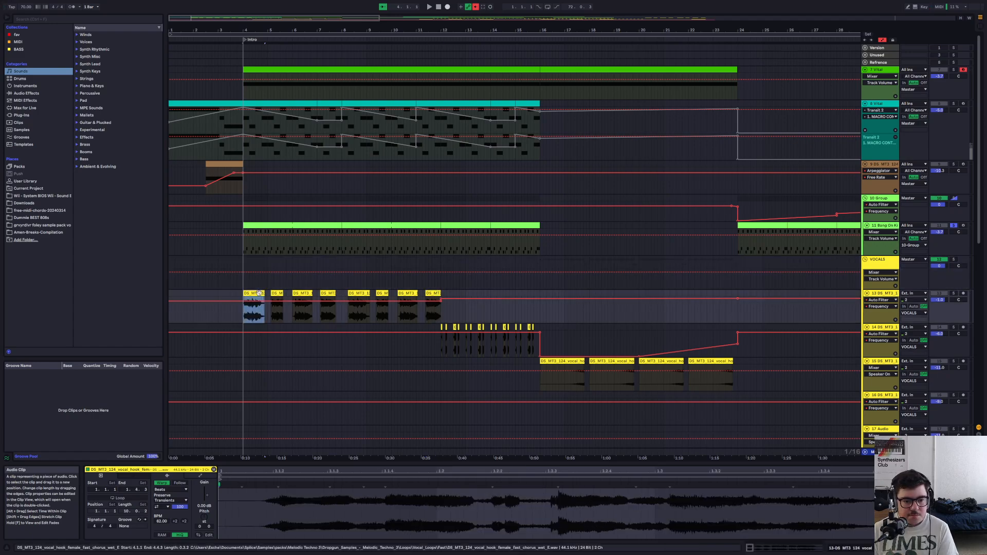
pyautogui.moveTo(440, 293); pyautogui.dragTo(573, 293)
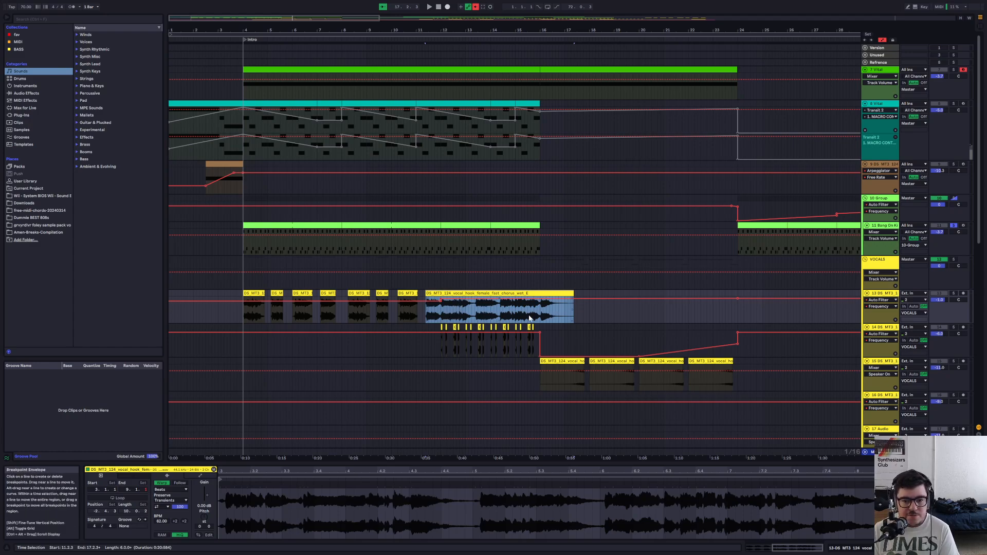
pyautogui.hotkey('ctrl', 'z')
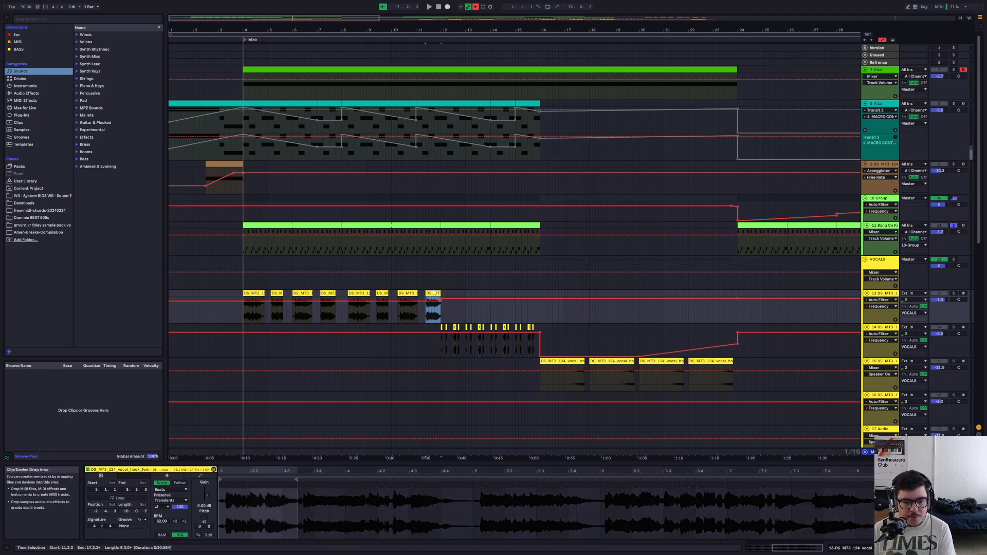
# Save the set and show the vocal tracks' clips and automation across the whole song
pyautogui.hotkey('ctrl', 's')
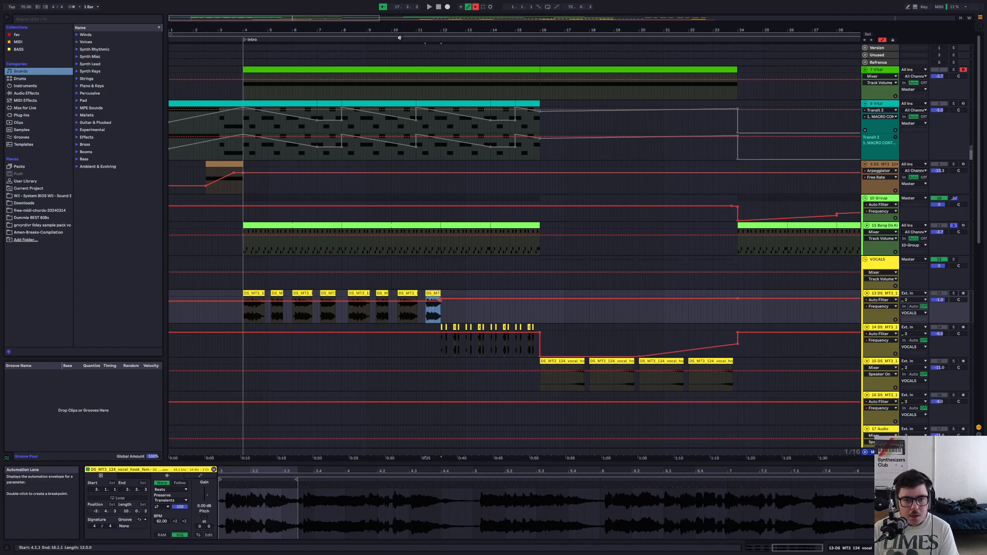
pyautogui.doubleClick(378, 18)
pyautogui.scroll(-10, 714, 284)
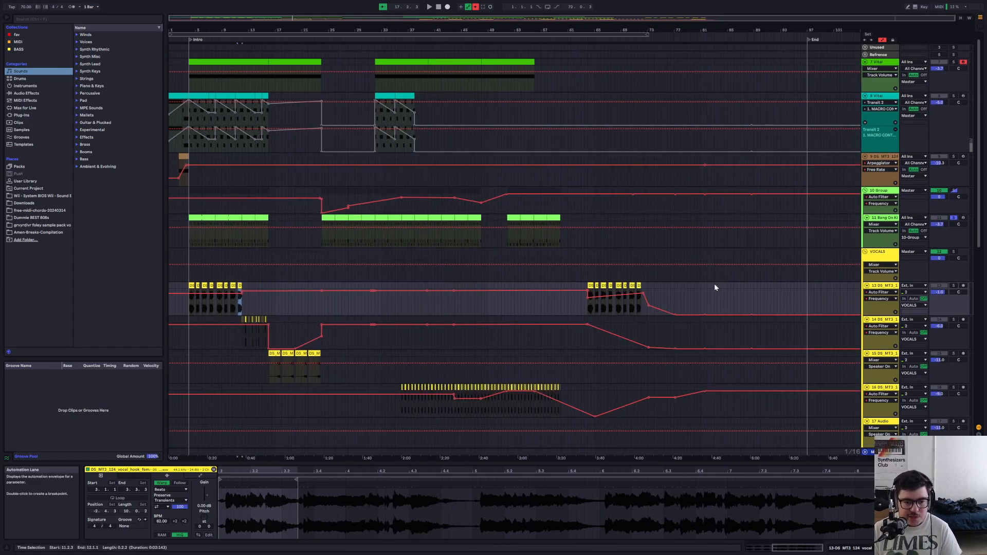
# Inspect the notes of the first MIDI clips on the Chromatic track 23 and the Dark Chord track 24
pyautogui.scroll(-1, 713, 302)
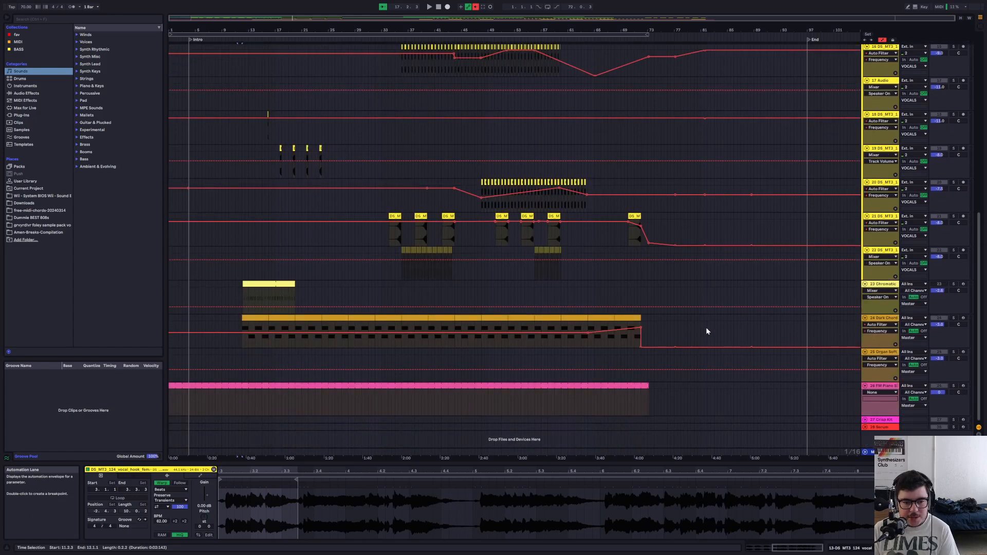
pyautogui.click(264, 305)
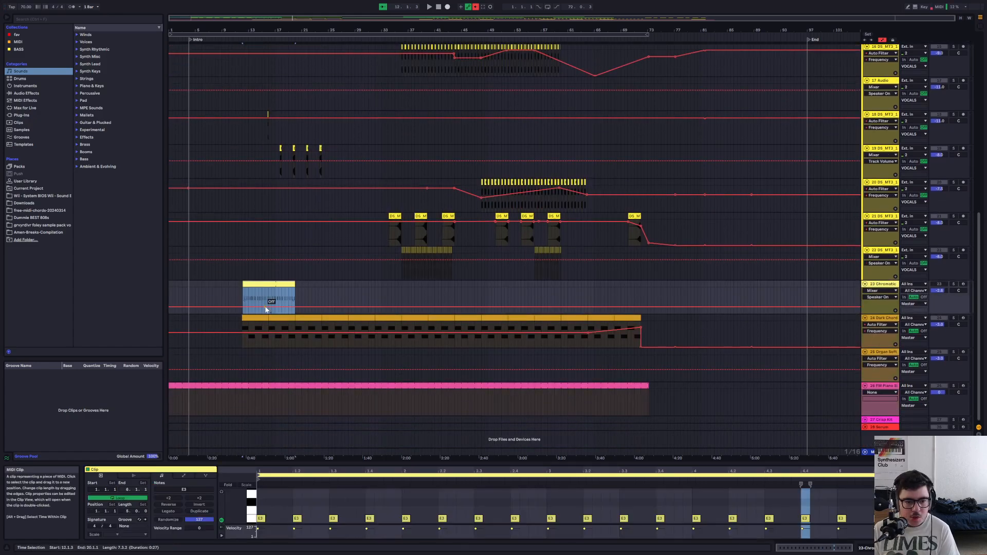
pyautogui.click(262, 318)
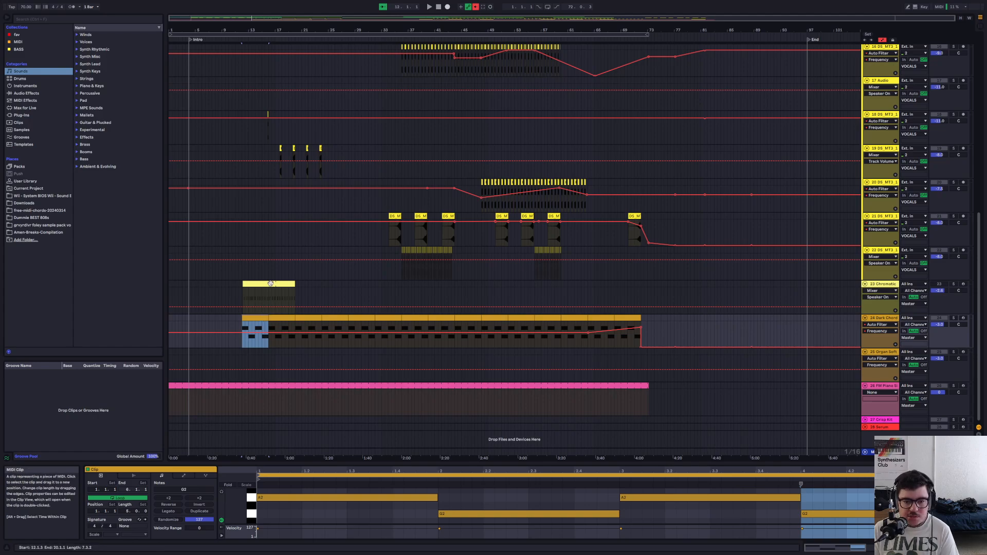
pyautogui.click(271, 283)
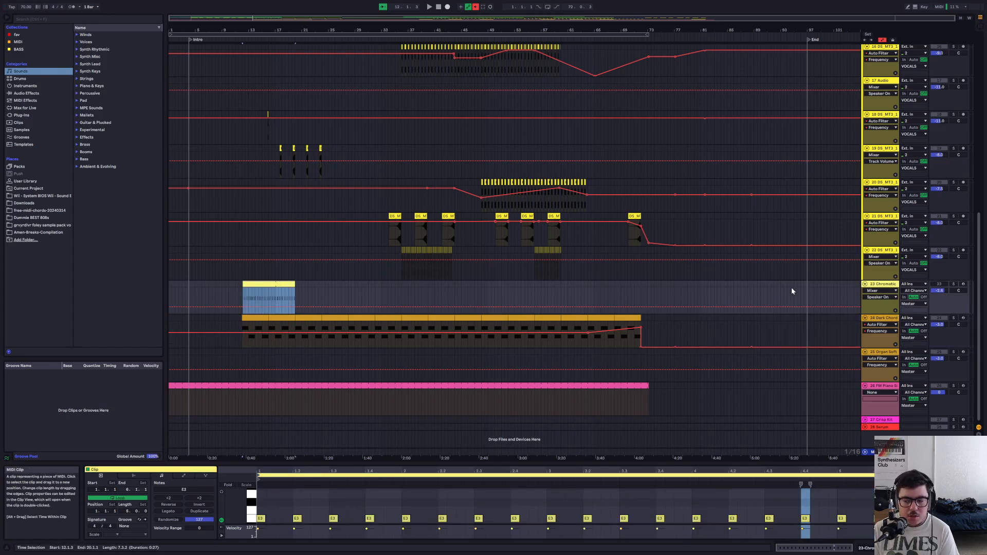
pyautogui.click(262, 316)
# Mark the clips on vocal tracks 14 to 22 together from about bar 12 to bar 80
pyautogui.scroll(10, 266, 314)
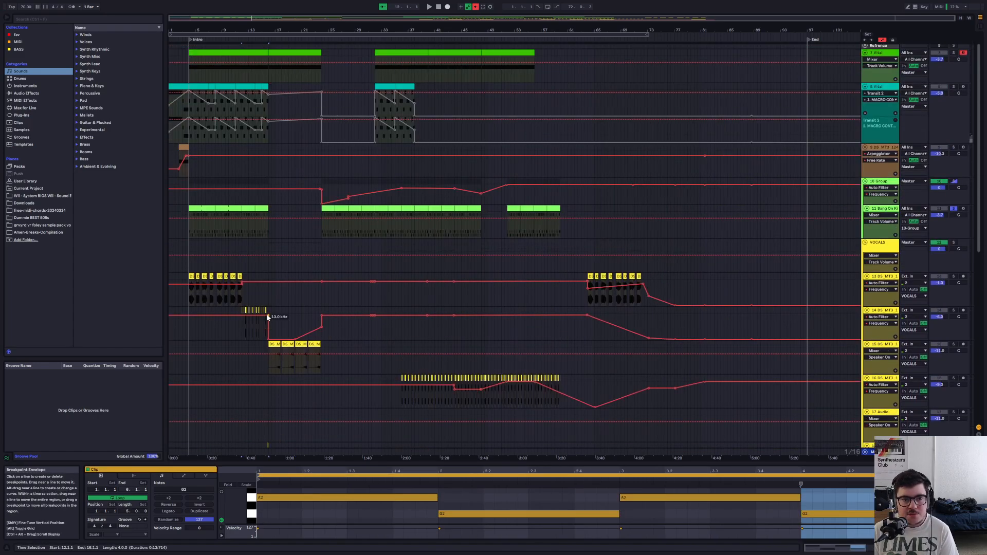
pyautogui.scroll(2, 267, 317)
pyautogui.scroll(-15, 266, 317)
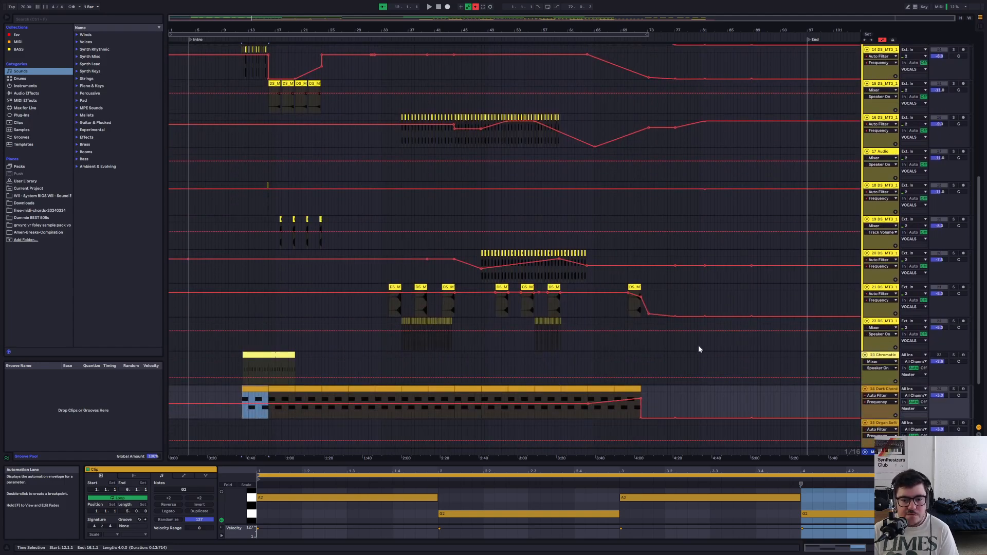
pyautogui.moveTo(698, 345); pyautogui.dragTo(246, 53)
pyautogui.scroll(8, 277, 237)
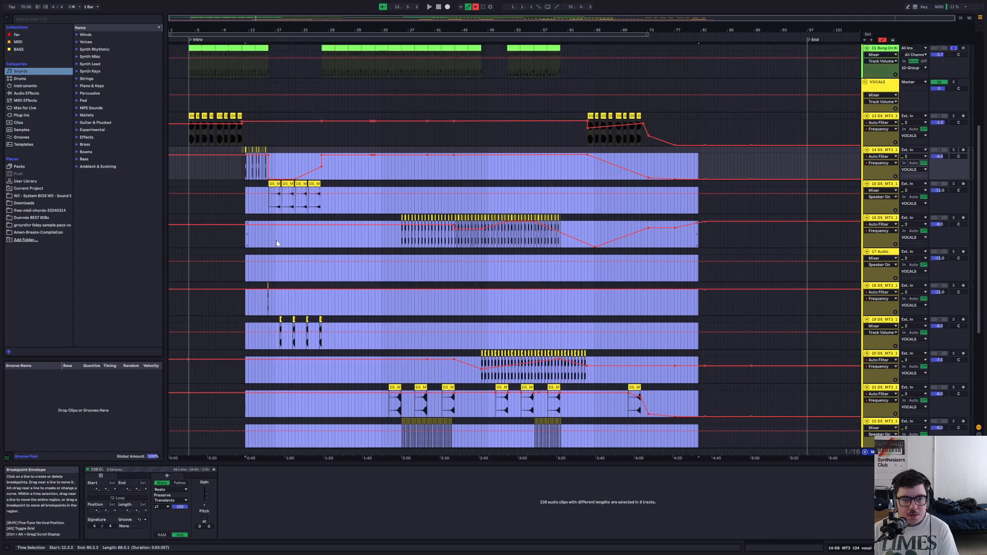
# Solo track 14 and play its vocal chops from just before bar 12
pyautogui.click(239, 192)
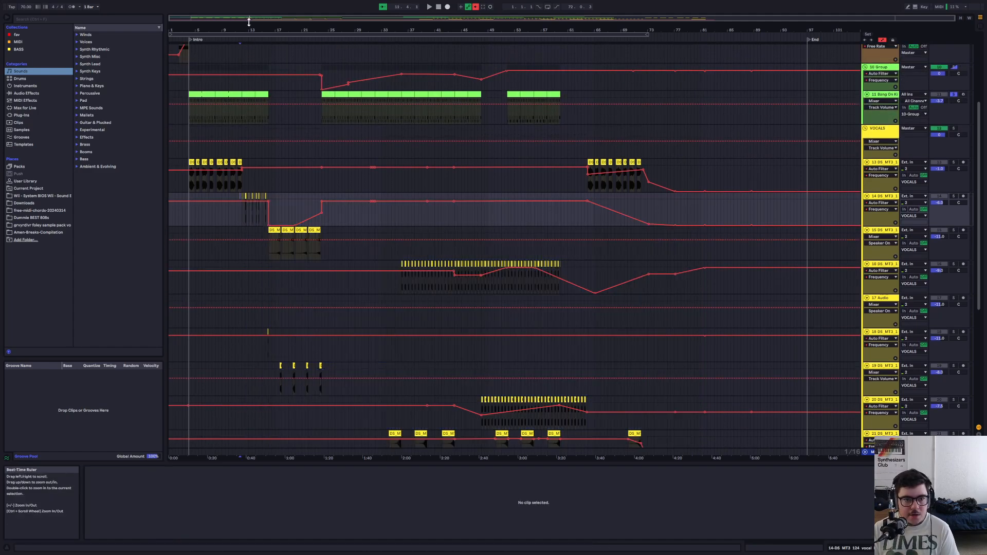
pyautogui.moveTo(249, 19); pyautogui.dragTo(243, 116)
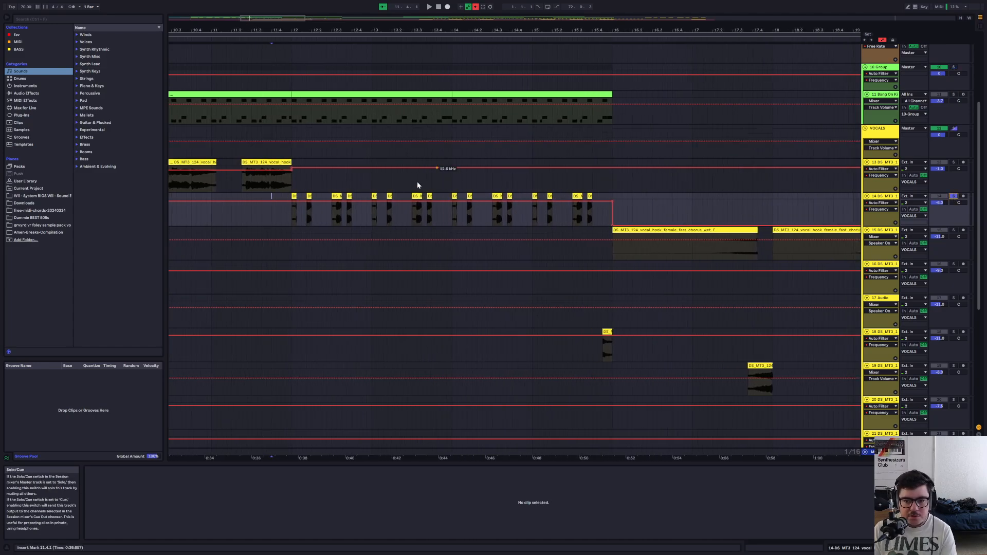
pyautogui.press('space')
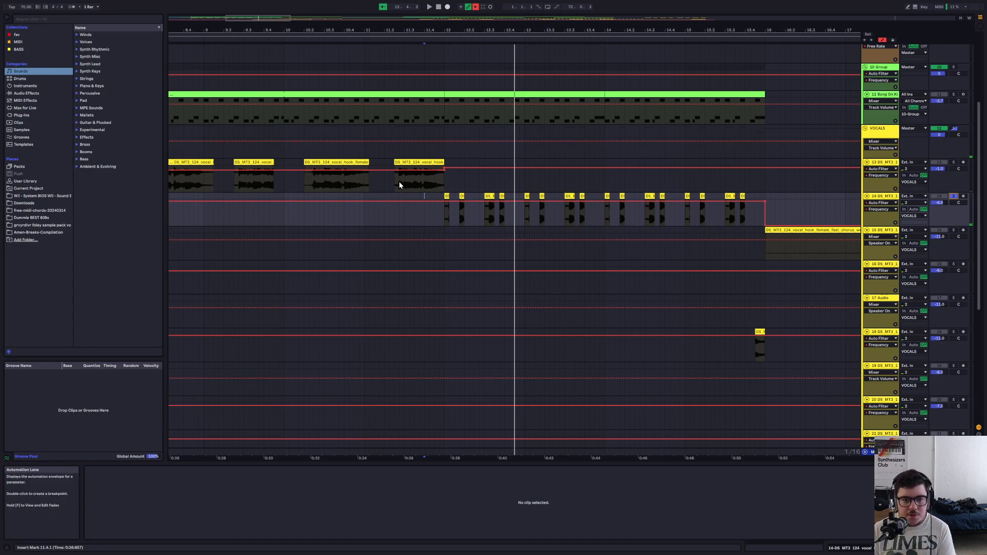
# Solo track 13 and loop the opening sixteenth note of its last vocal hook clip before bar 12
pyautogui.moveTo(399, 181); pyautogui.dragTo(395, 186)
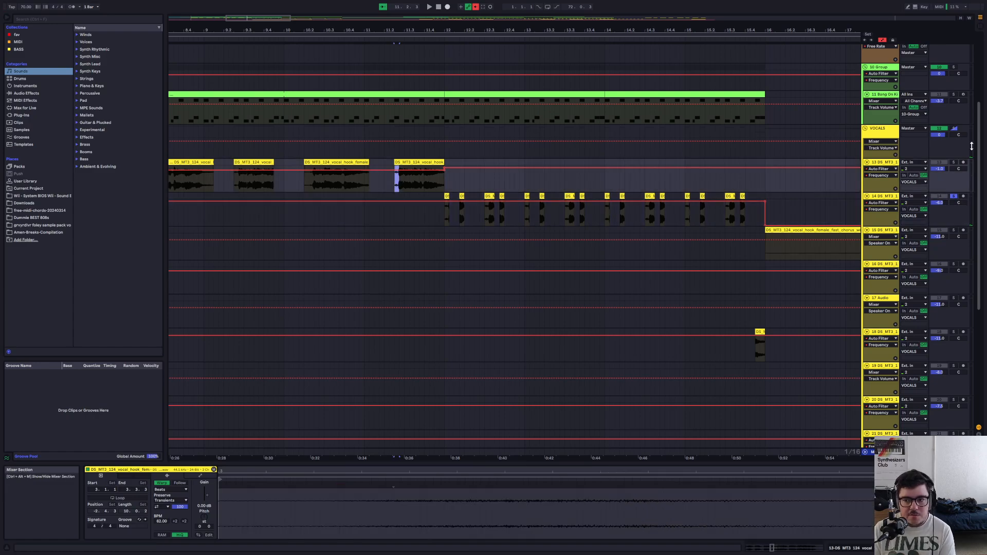
pyautogui.rightClick(399, 187)
pyautogui.click(397, 203)
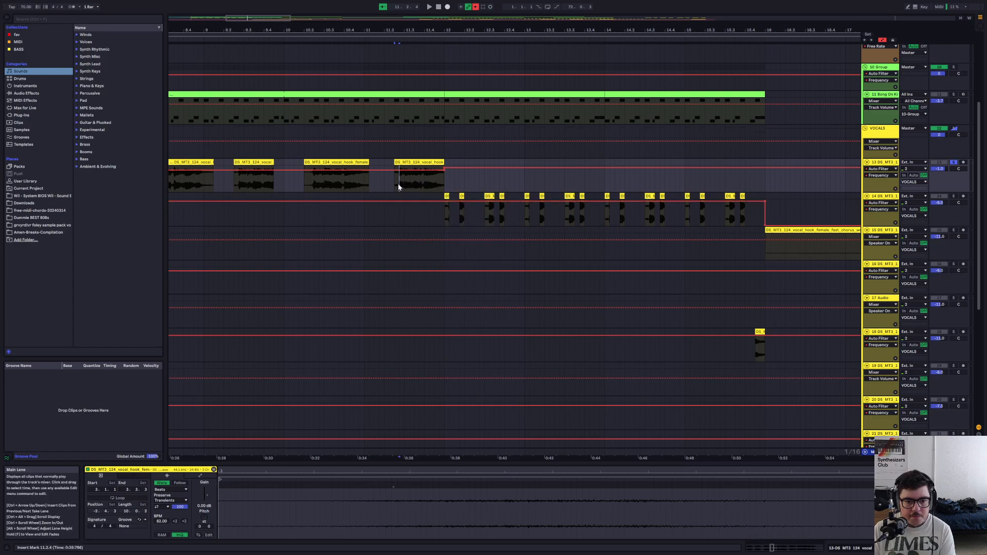
pyautogui.moveTo(399, 187); pyautogui.dragTo(395, 186)
pyautogui.rightClick(395, 186)
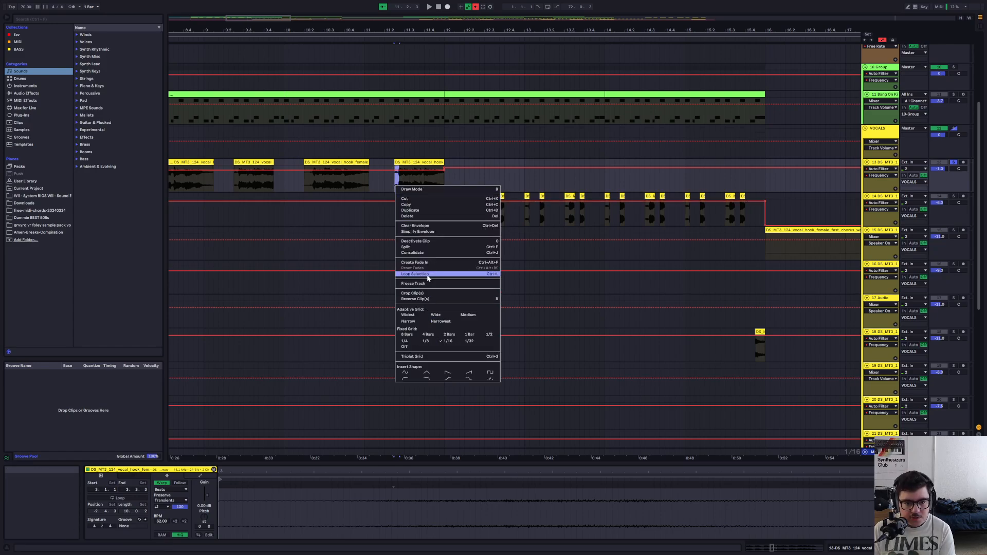
pyautogui.click(427, 274)
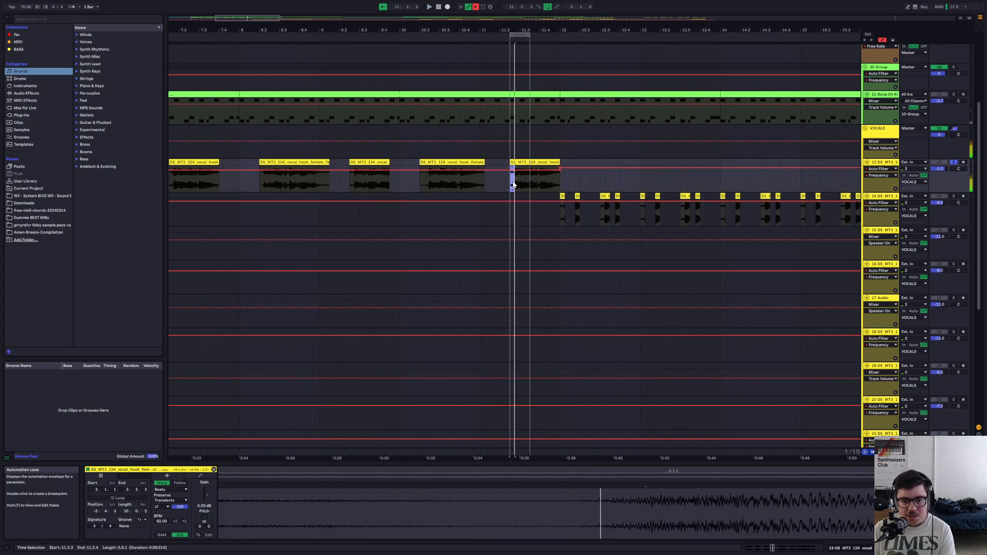
# Mark the second vocal chop on track 14, turn looping off, and play the soloed track from just before bar 12
pyautogui.click(579, 198)
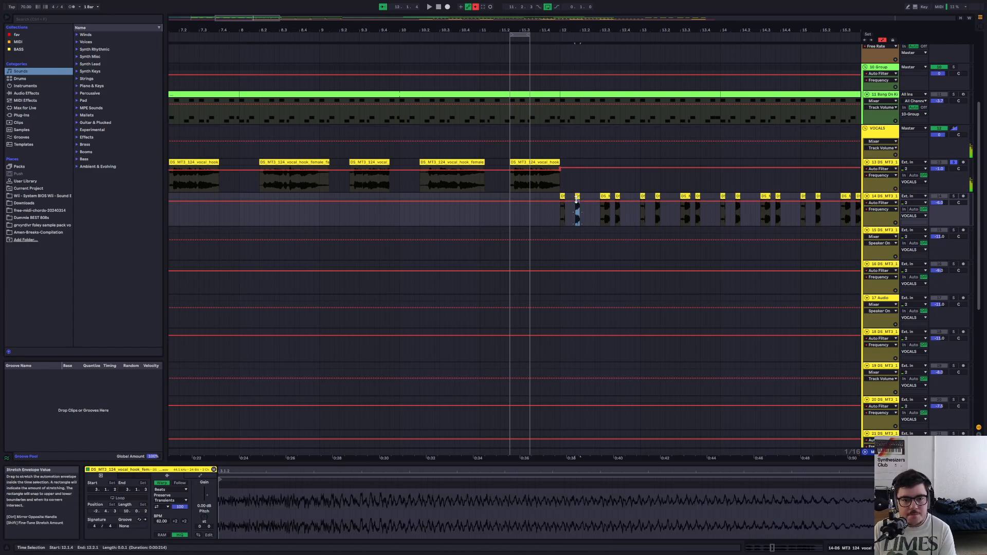
pyautogui.click(527, 39)
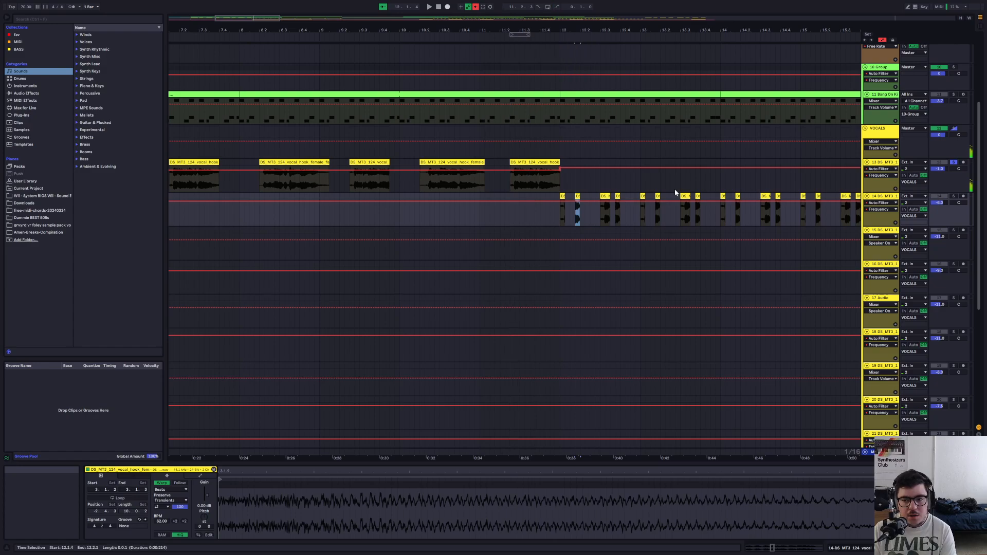
pyautogui.click(956, 202)
pyautogui.click(954, 196)
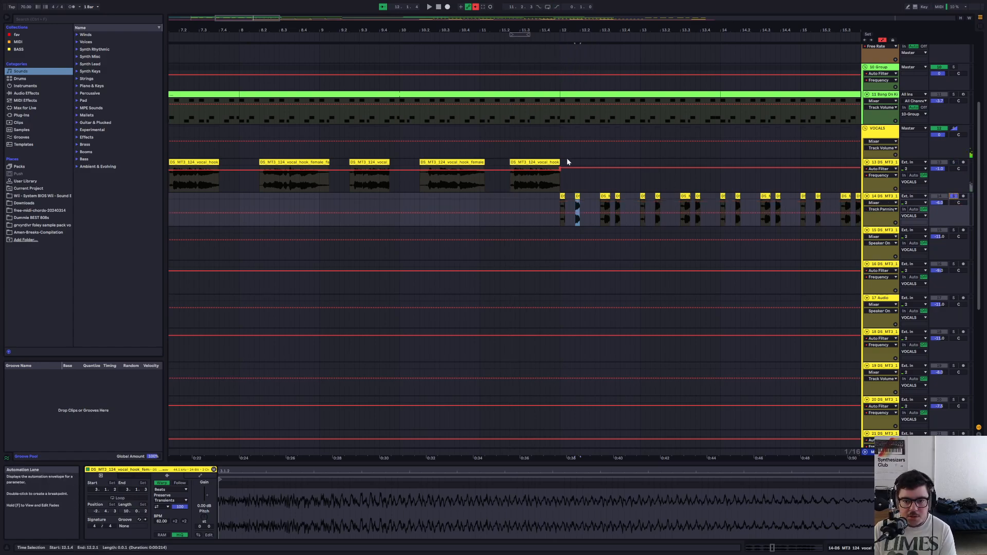
pyautogui.click(550, 201)
pyautogui.press('space')
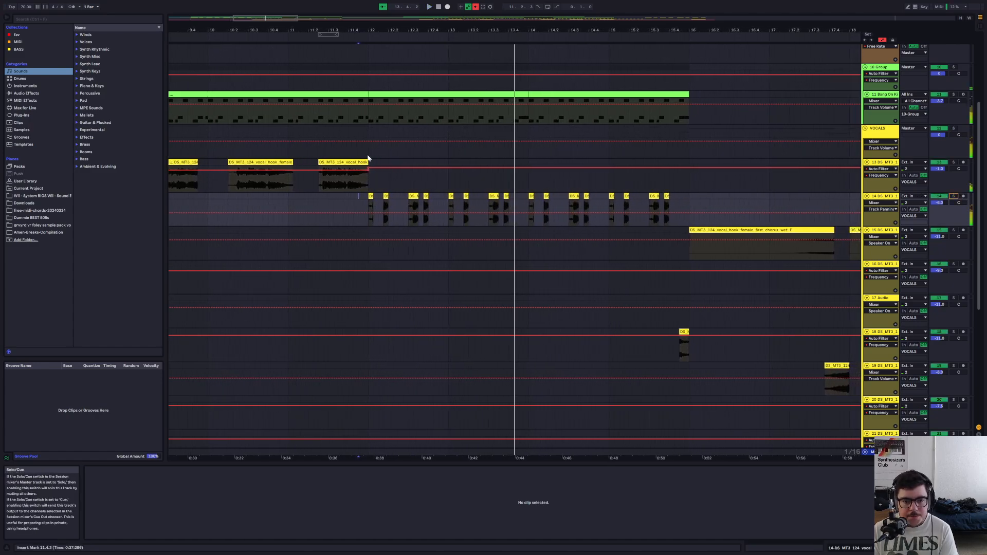
# Play the vocal chops in the full mix from 11.4.3 and view the tracks sounding with them
pyautogui.press('space')
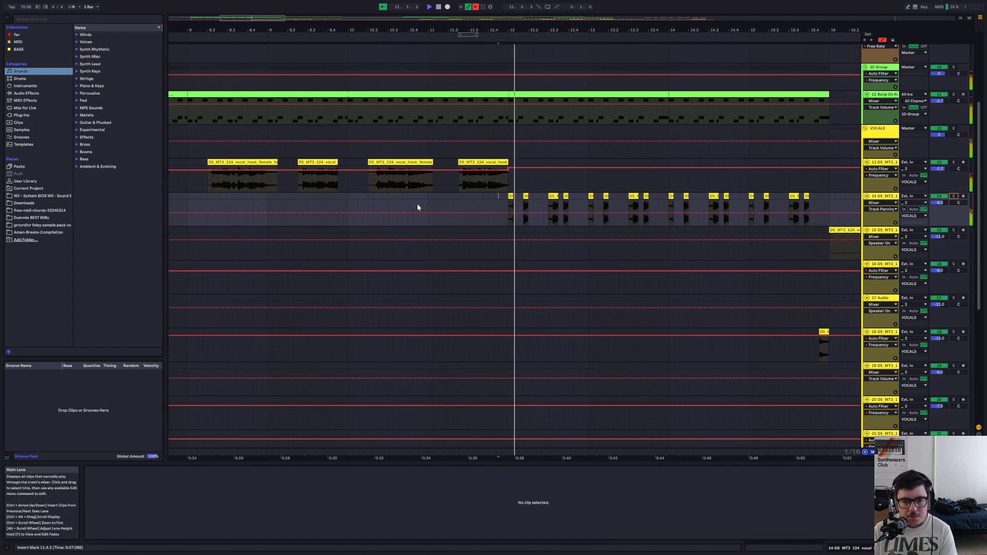
pyautogui.scroll(1, 644, 254)
pyautogui.scroll(-5, 641, 257)
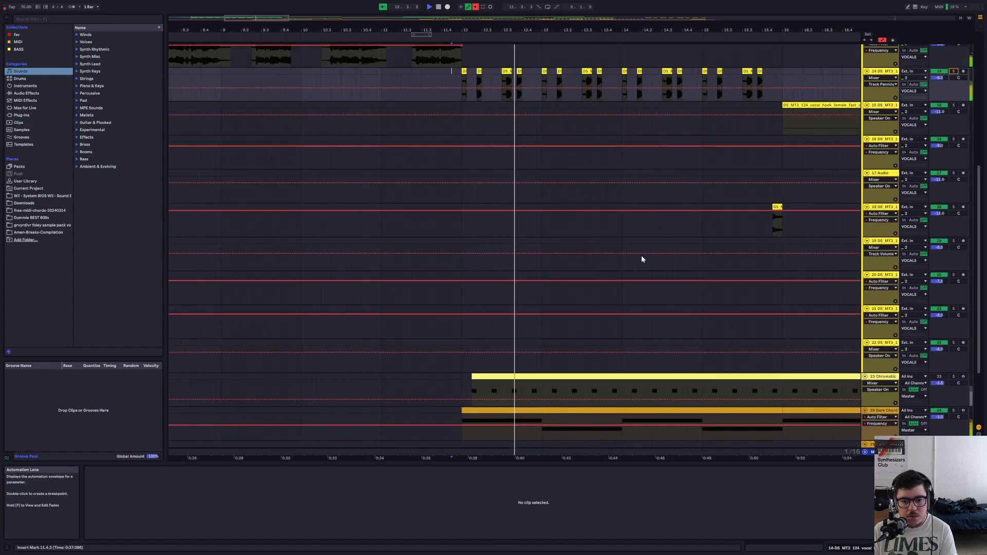
pyautogui.scroll(3, 641, 259)
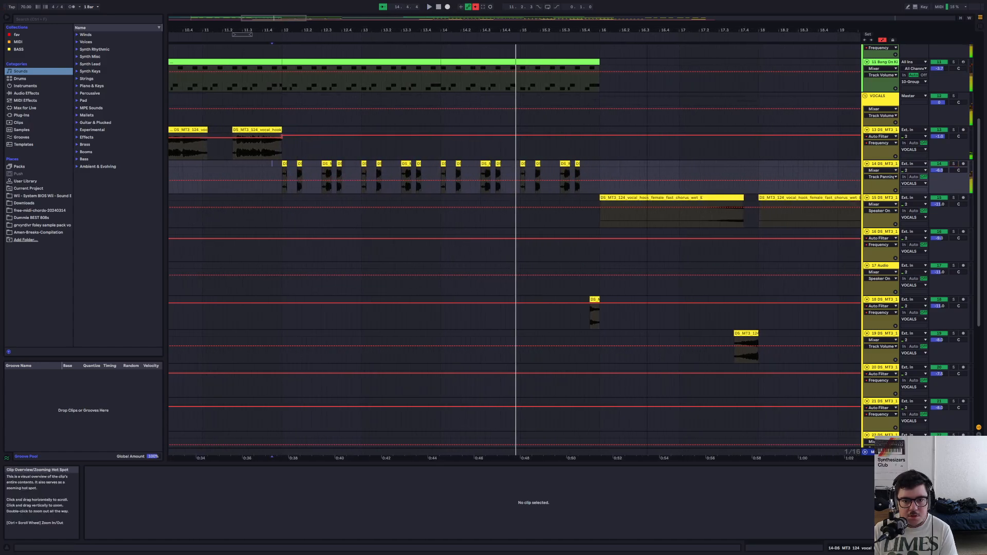
# Solo and arm the Dark Chord Piano track and play it from its first clip at bar 12
pyautogui.moveTo(274, 18); pyautogui.dragTo(263, 6)
pyautogui.scroll(-5, 511, 275)
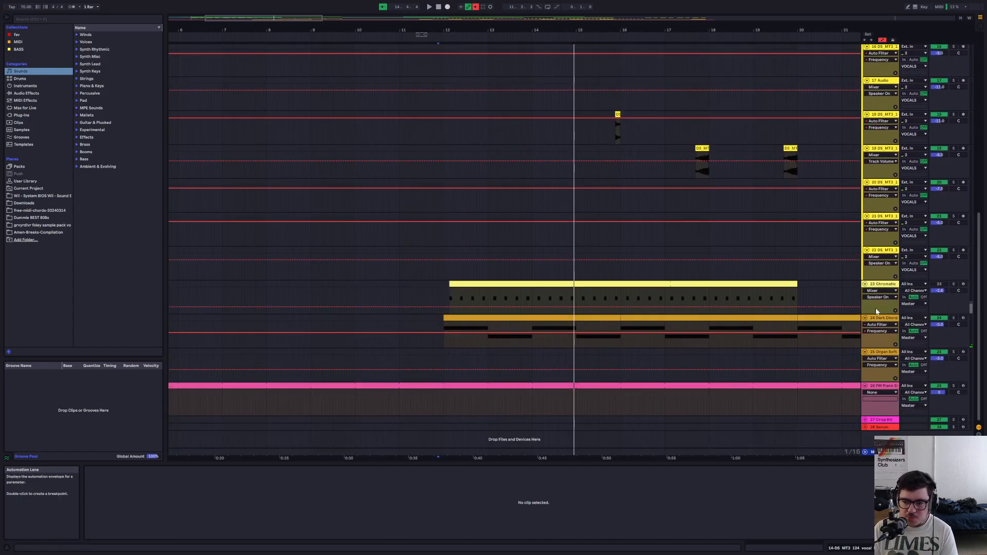
pyautogui.click(443, 332)
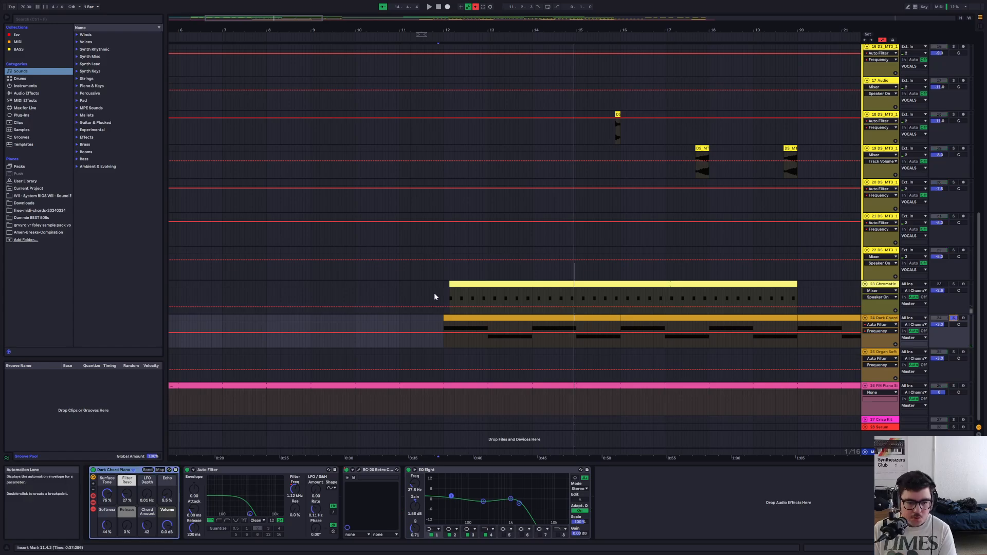
pyautogui.click(964, 318)
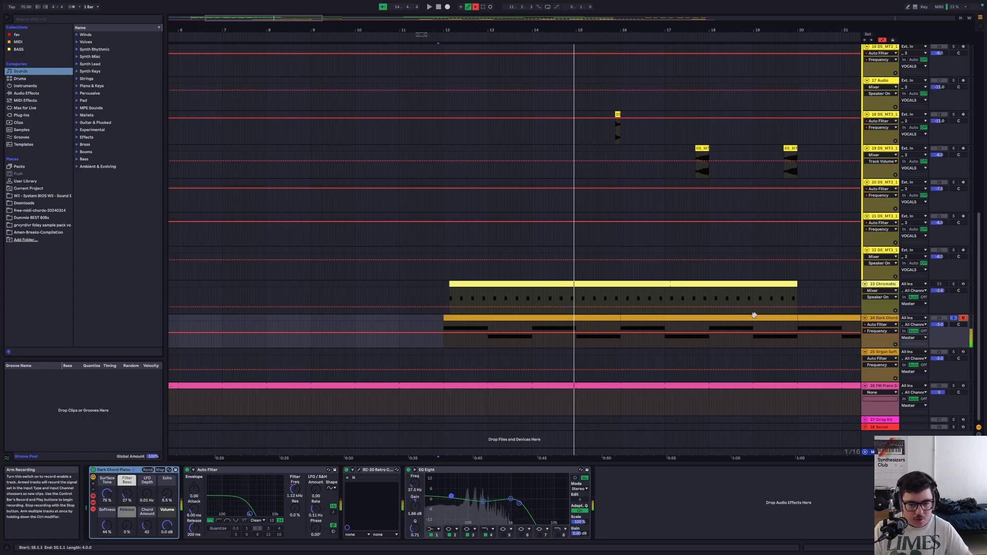
pyautogui.click(573, 314)
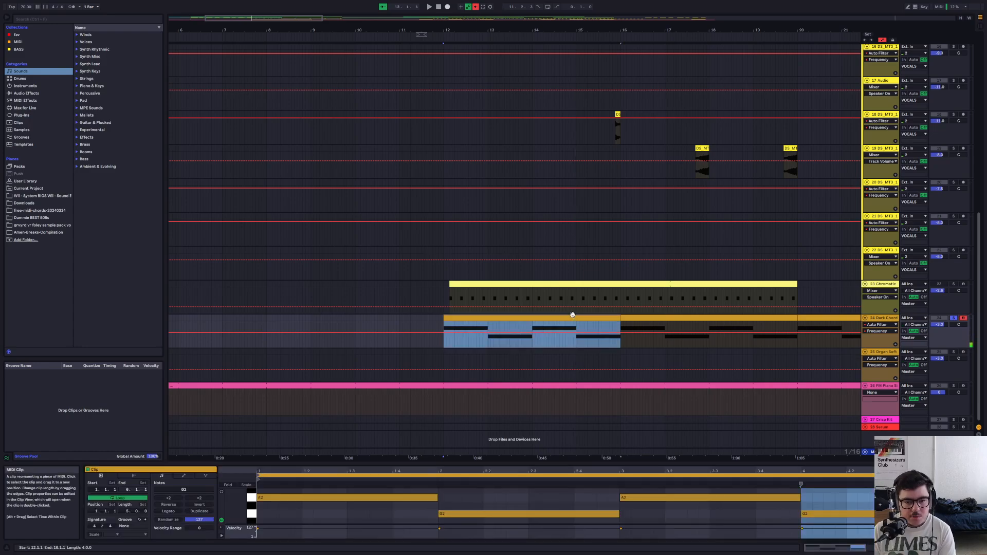
pyautogui.press('space')
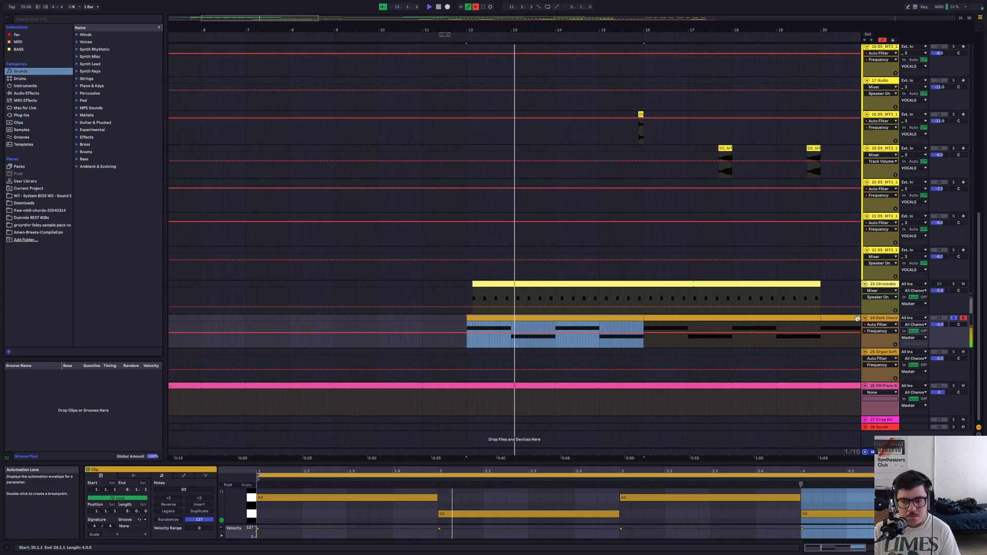
# Show the Dark Chord Piano device chain, view the RC-20 Retro Color plug-in's settings, and close its window
pyautogui.doubleClick(889, 319)
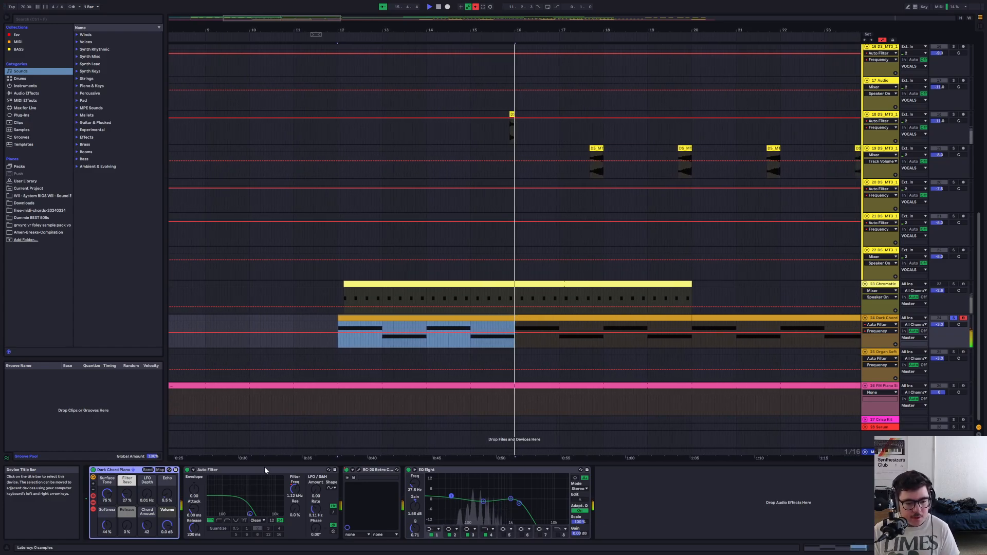
pyautogui.click(358, 470)
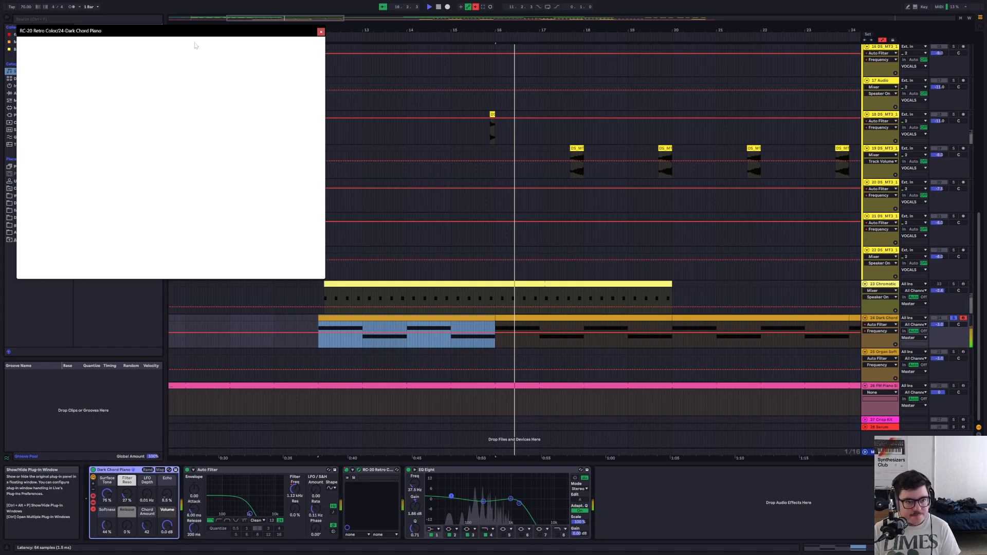
pyautogui.click(229, 103)
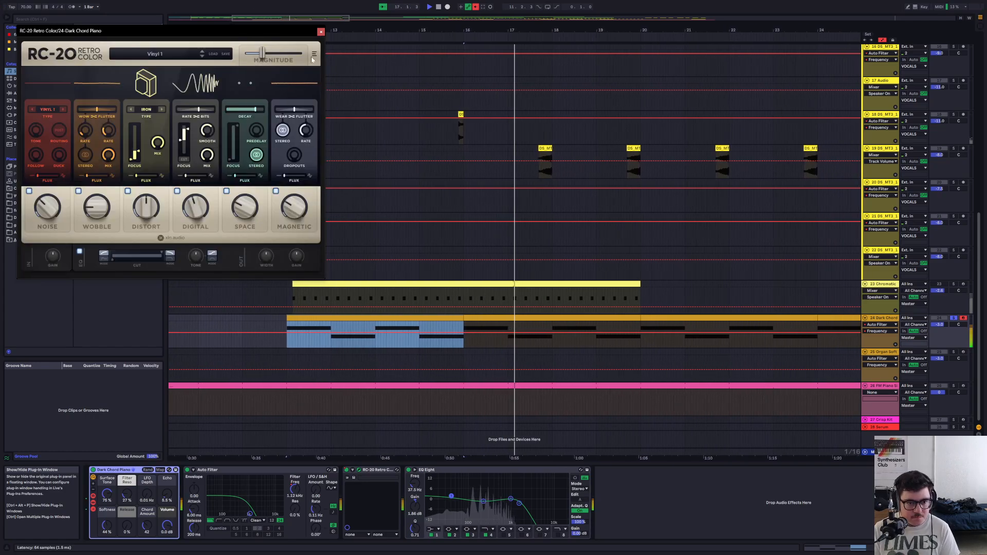
pyautogui.click(321, 31)
# Stop playback and examine the vocal, Chromatic and Dark Chord tracks' clips and automation across the whole song
pyautogui.scroll(3, 474, 330)
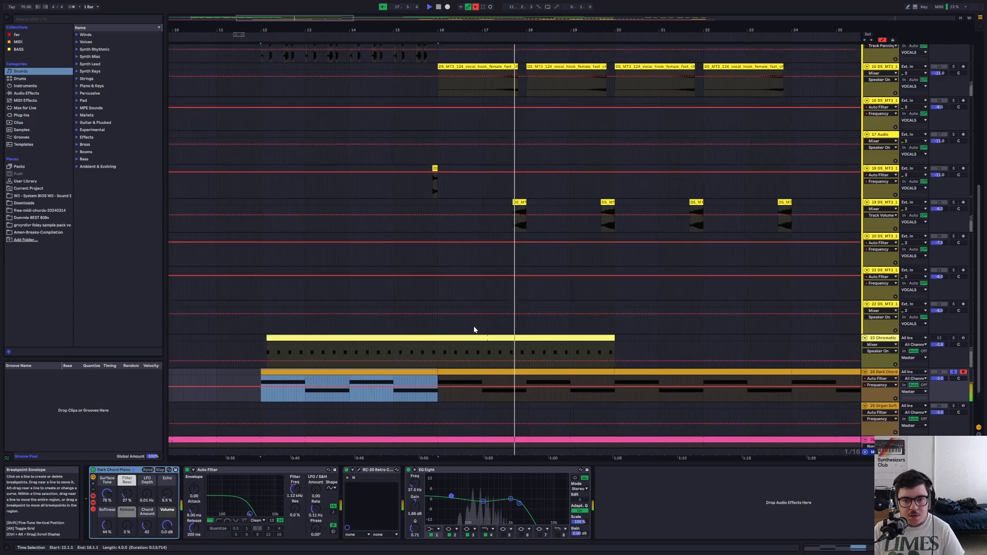
pyautogui.scroll(3, 555, 237)
pyautogui.scroll(-5, 535, 249)
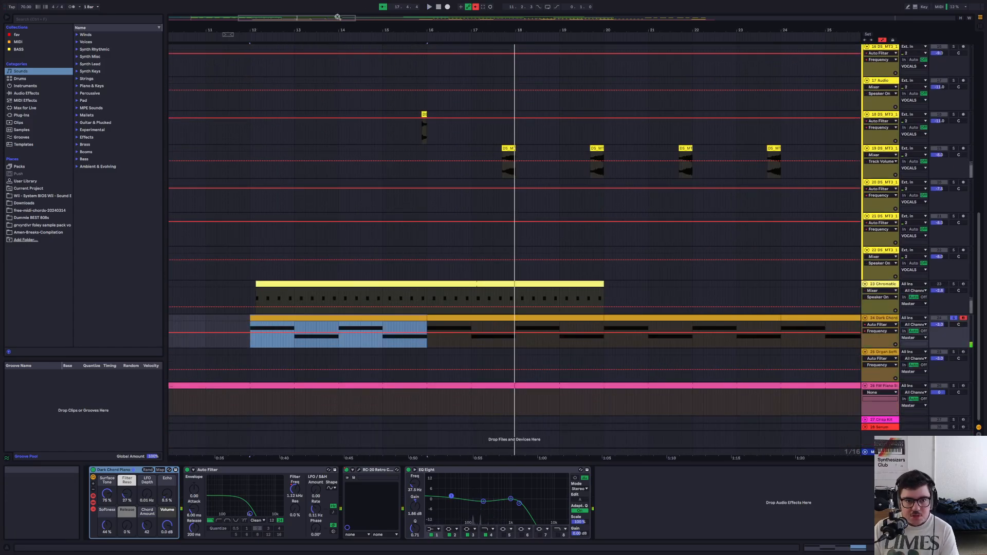
pyautogui.moveTo(338, 17); pyautogui.dragTo(337, 0)
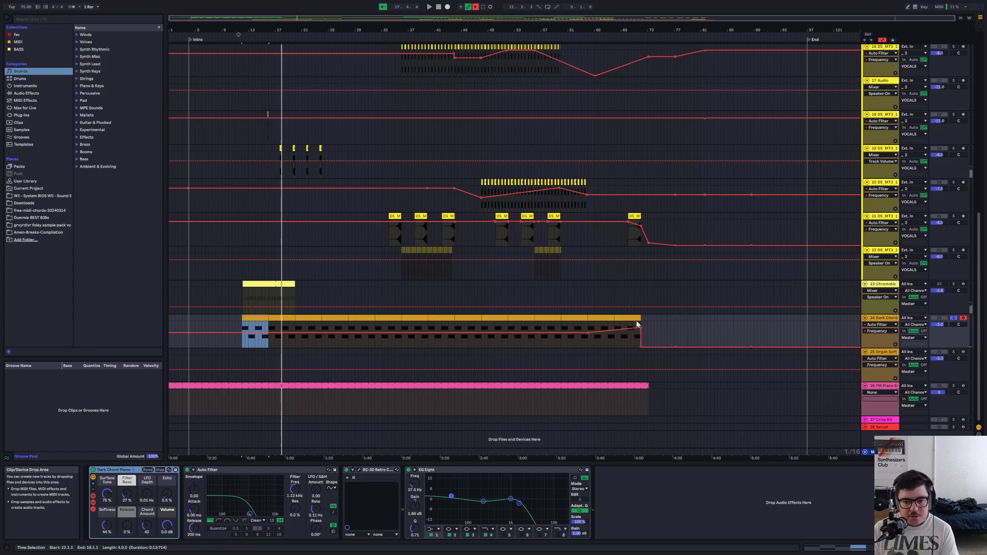
pyautogui.scroll(5, 635, 324)
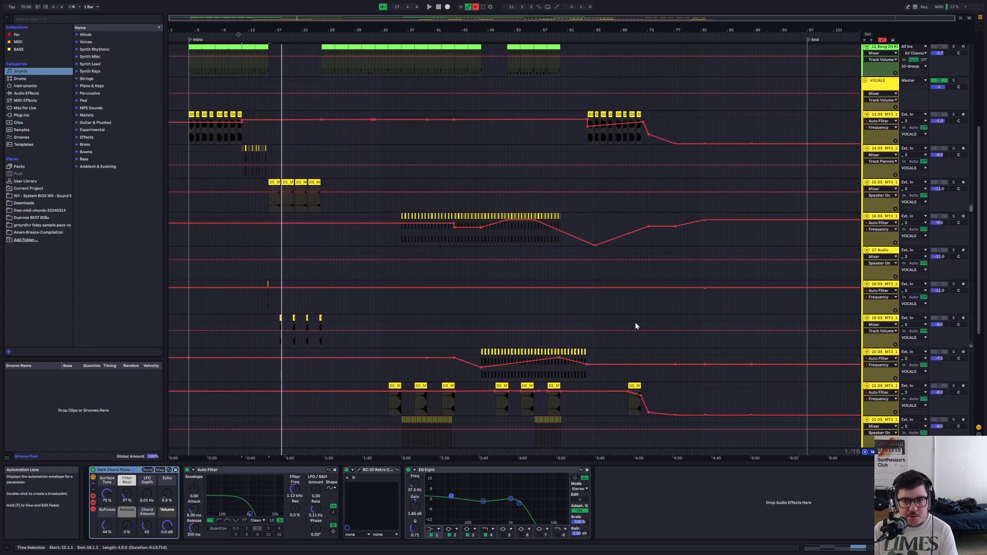
pyautogui.scroll(1, 635, 326)
pyautogui.scroll(-4, 645, 319)
pyautogui.scroll(-1, 645, 374)
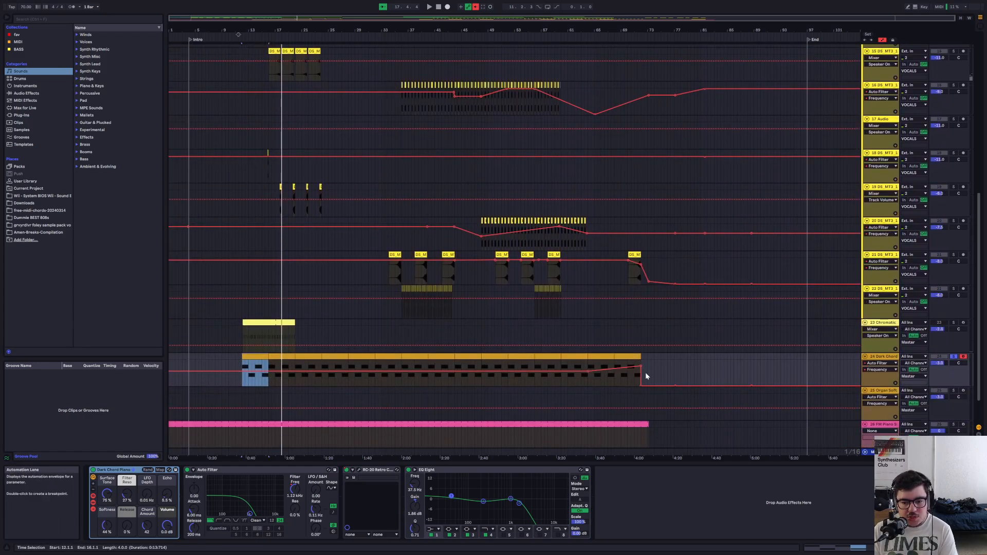
pyautogui.scroll(3, 643, 359)
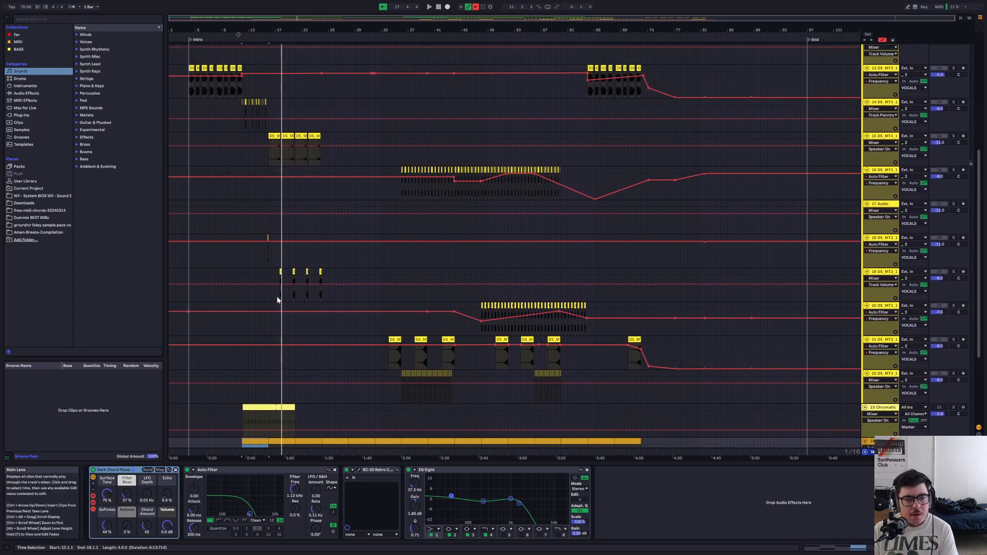
# Solo the Chromatic track, play its clip at bar 12, and turn its solo off again
pyautogui.scroll(-1, 282, 339)
pyautogui.click(278, 383)
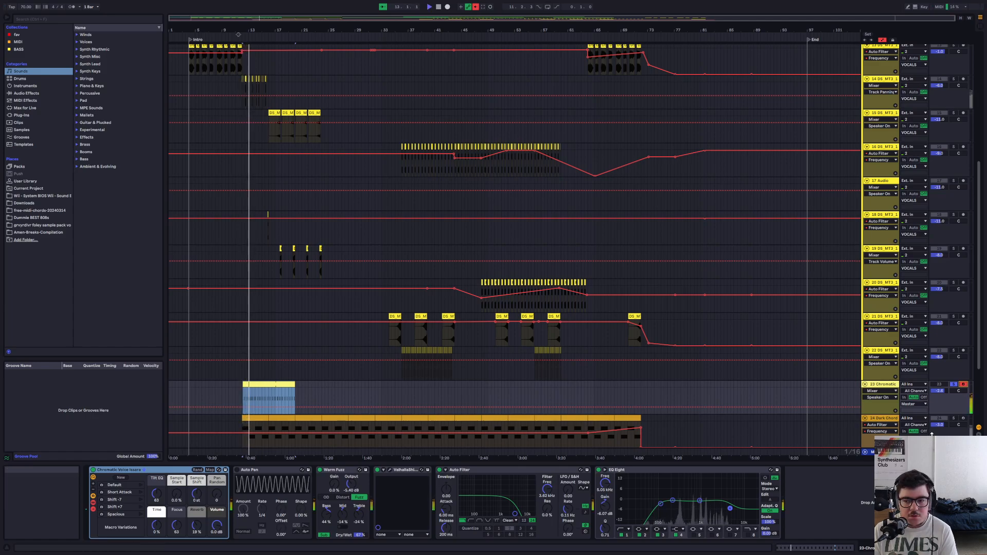
pyautogui.click(954, 385)
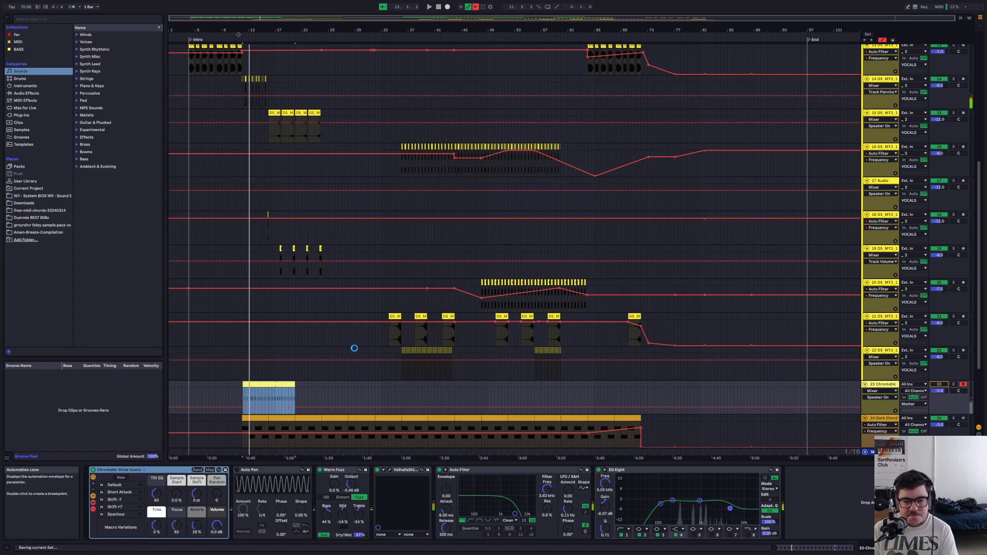
# Open the first Vital track's clip at bar 16, solo and arm the track, and play it from the clip's start
pyautogui.scroll(4, 354, 348)
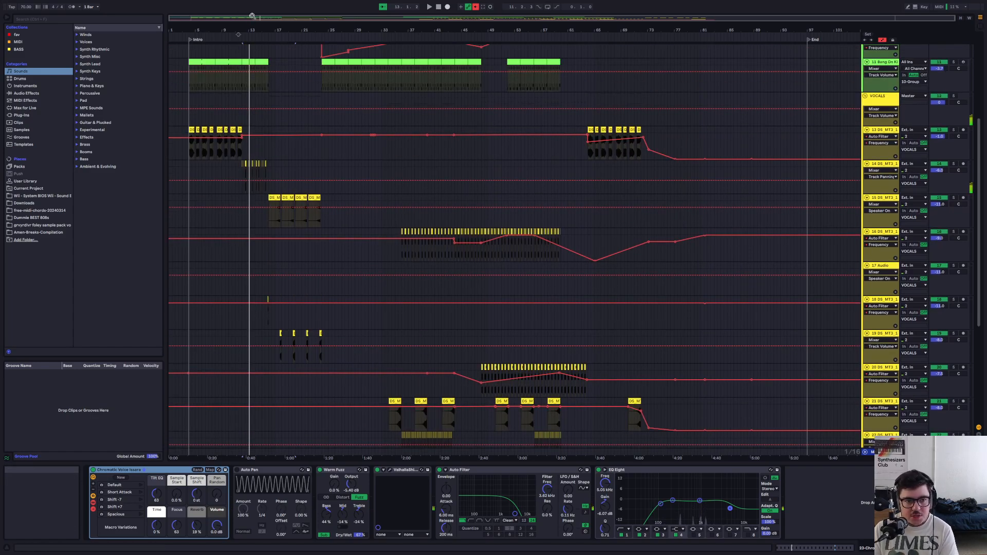
pyautogui.moveTo(252, 16); pyautogui.dragTo(251, 72)
pyautogui.scroll(2, 393, 144)
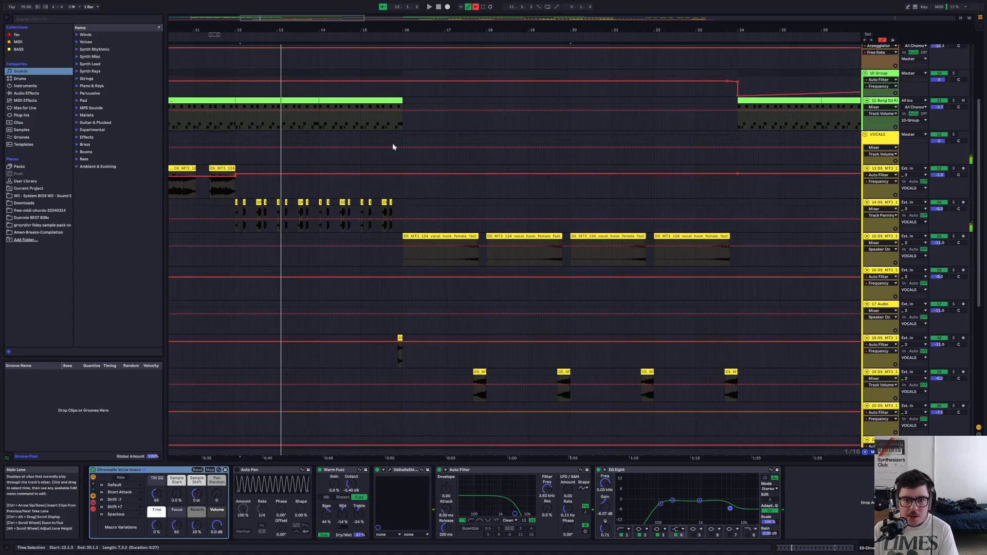
pyautogui.scroll(6, 406, 169)
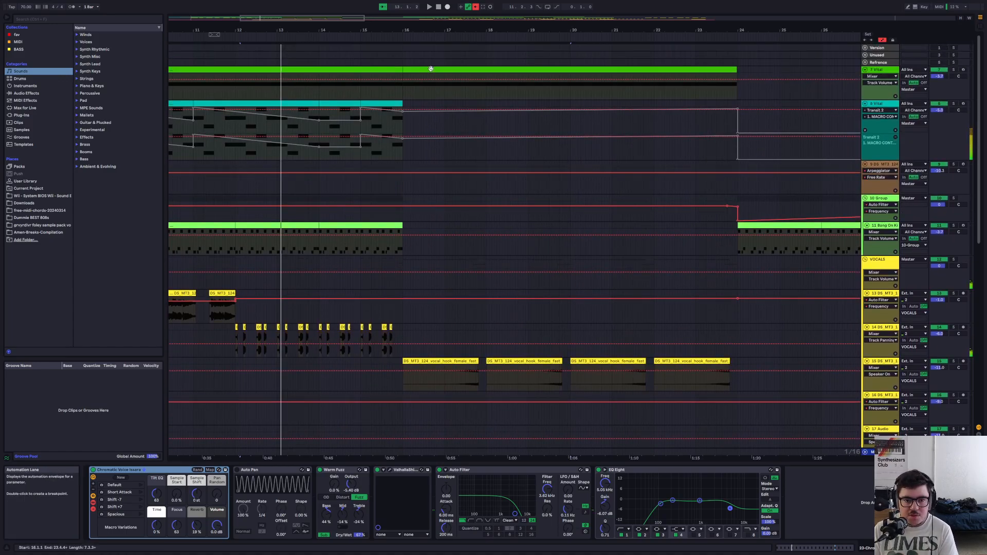
pyautogui.doubleClick(430, 69)
pyautogui.click(953, 70)
pyautogui.press('space')
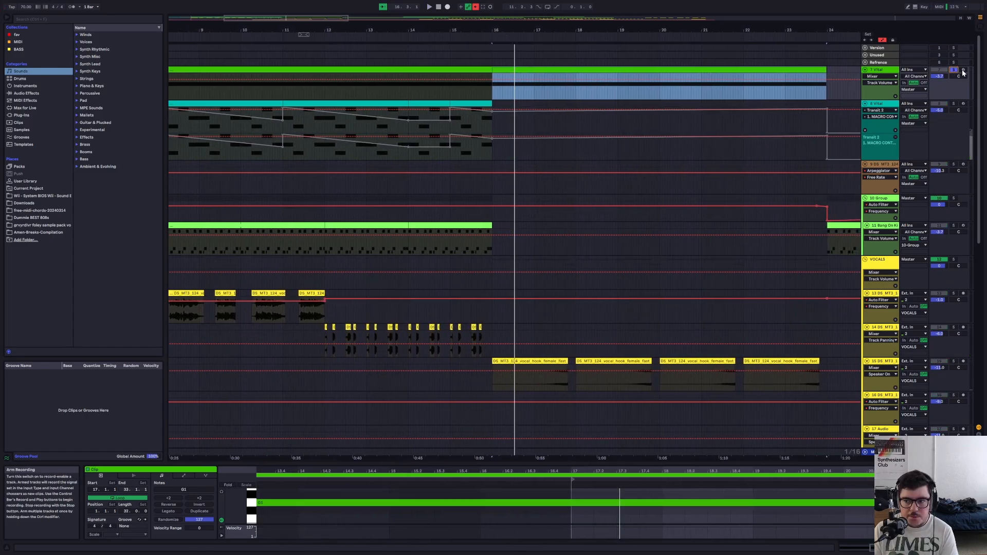
pyautogui.click(963, 71)
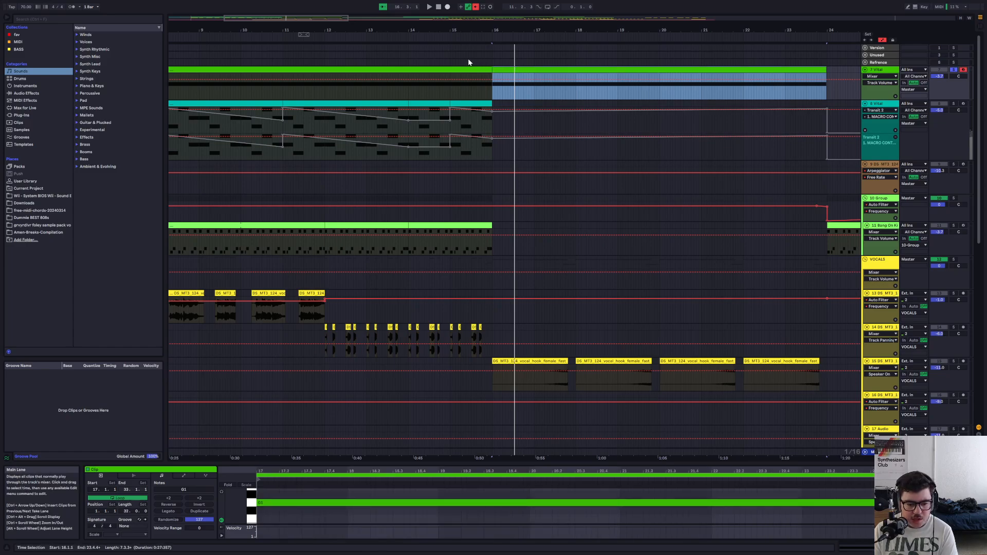
# Examine the held note inside the Vital clip at bar 16, from its first bar to its start marker at bar 17
pyautogui.moveTo(324, 470); pyautogui.dragTo(325, 432)
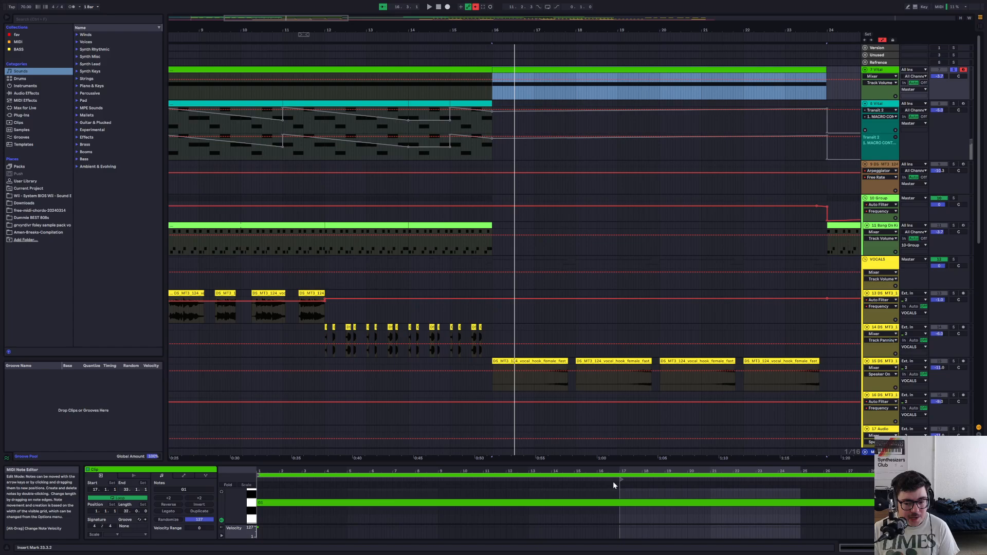
pyautogui.click(494, 58)
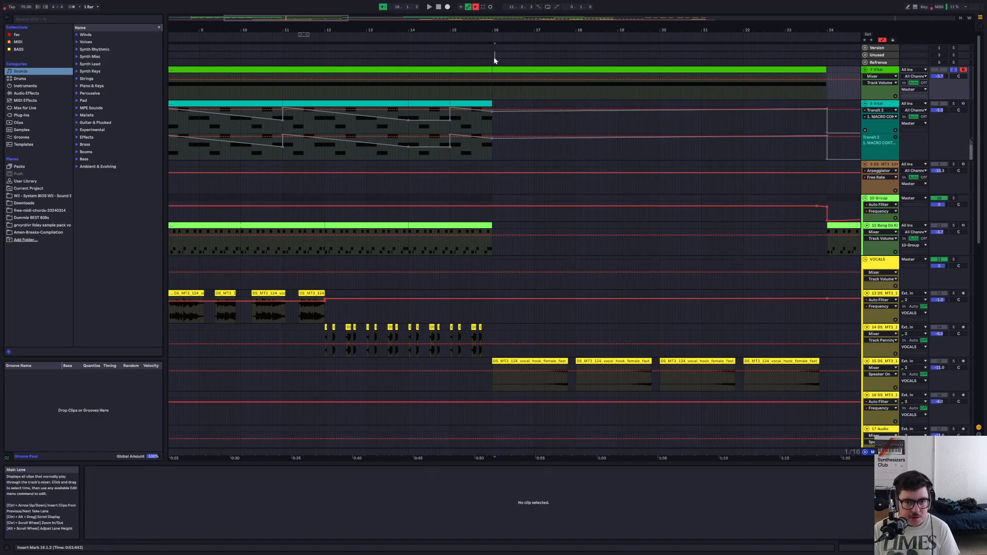
pyautogui.click(496, 69)
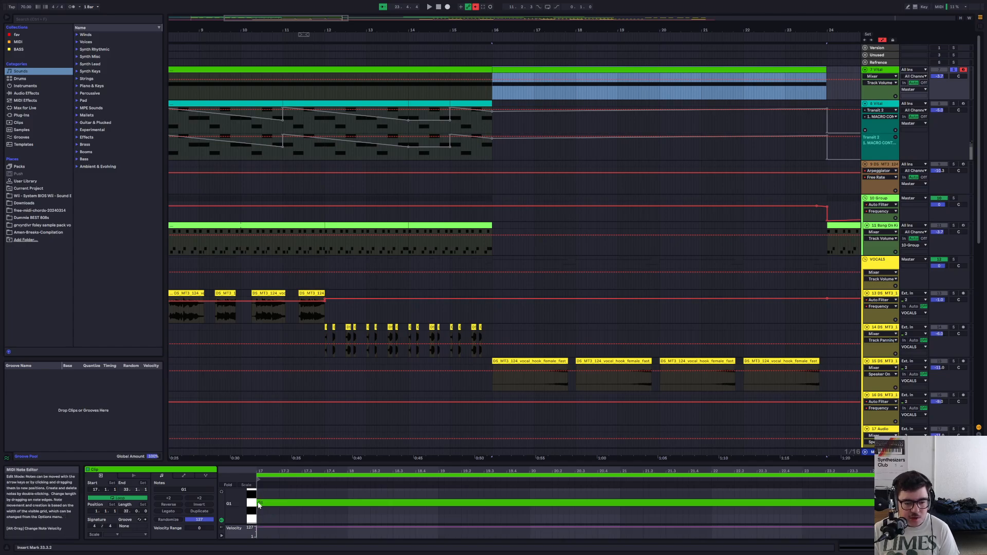
pyautogui.moveTo(271, 470); pyautogui.dragTo(624, 470)
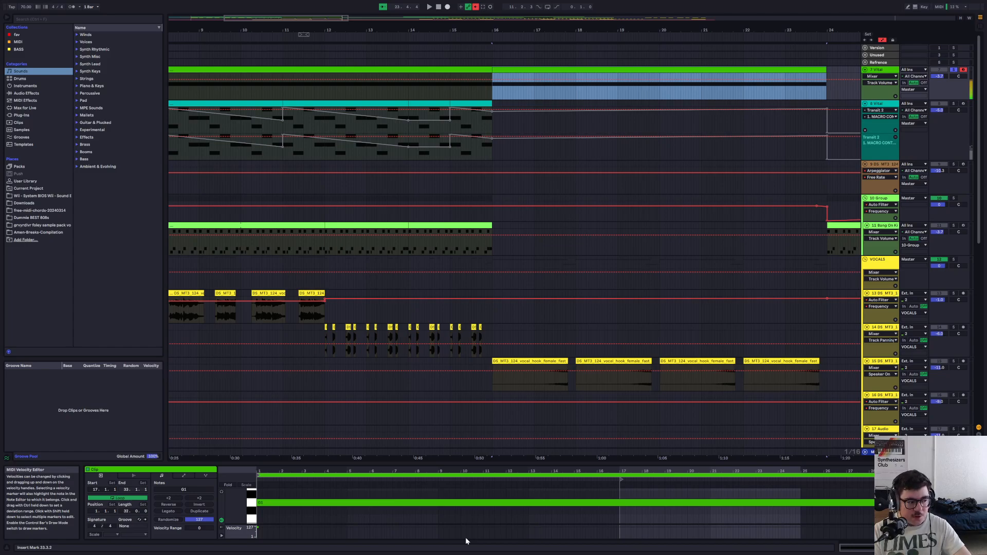
pyautogui.click(619, 492)
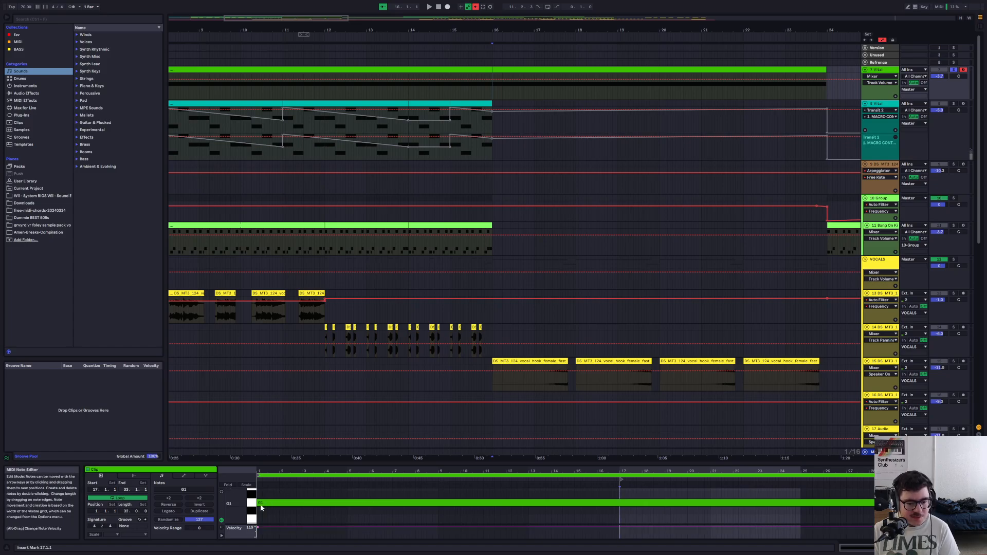
# Play the soloed Vital track across the bar 16 transition, show its device chain, and stop playback
pyautogui.click(481, 56)
pyautogui.press('space')
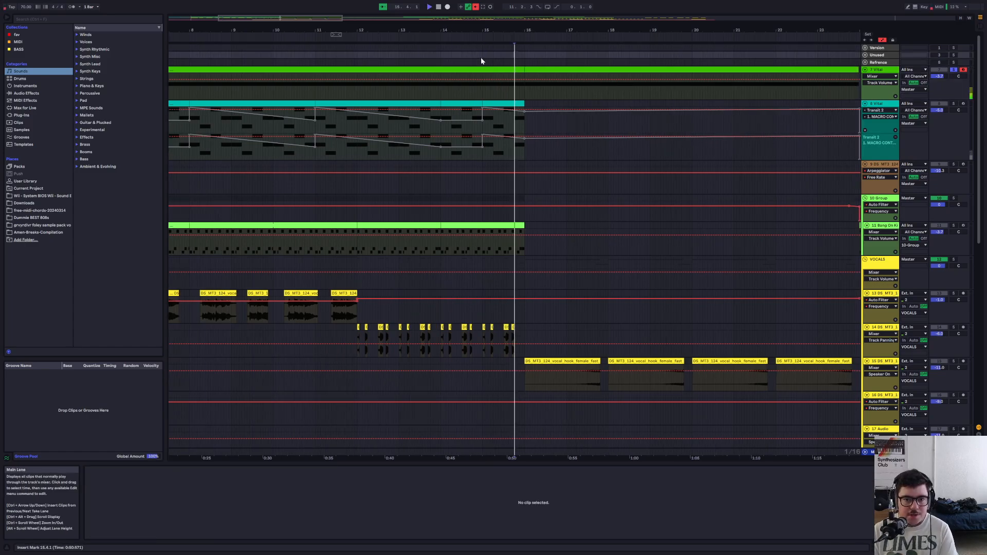
pyautogui.click(551, 70)
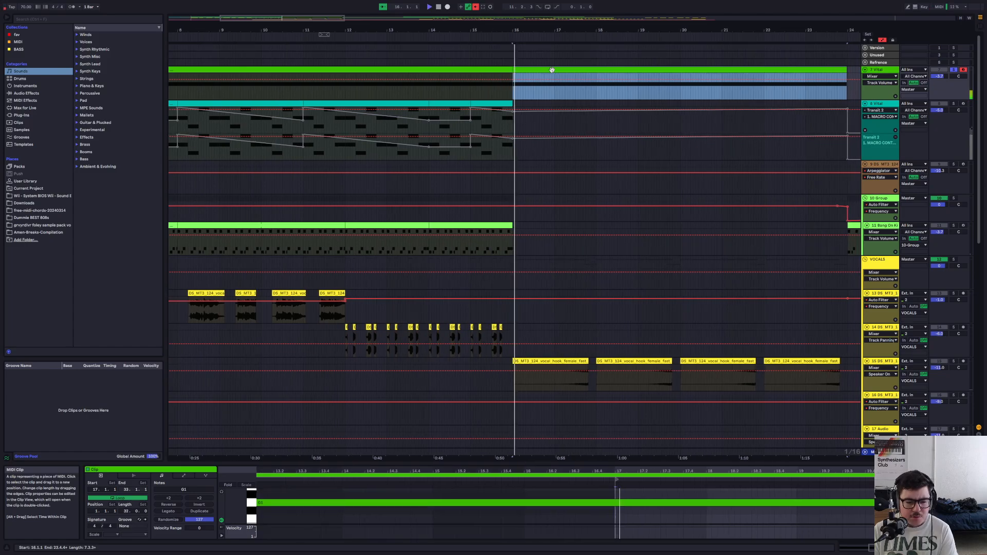
pyautogui.click(421, 53)
pyautogui.click(581, 69)
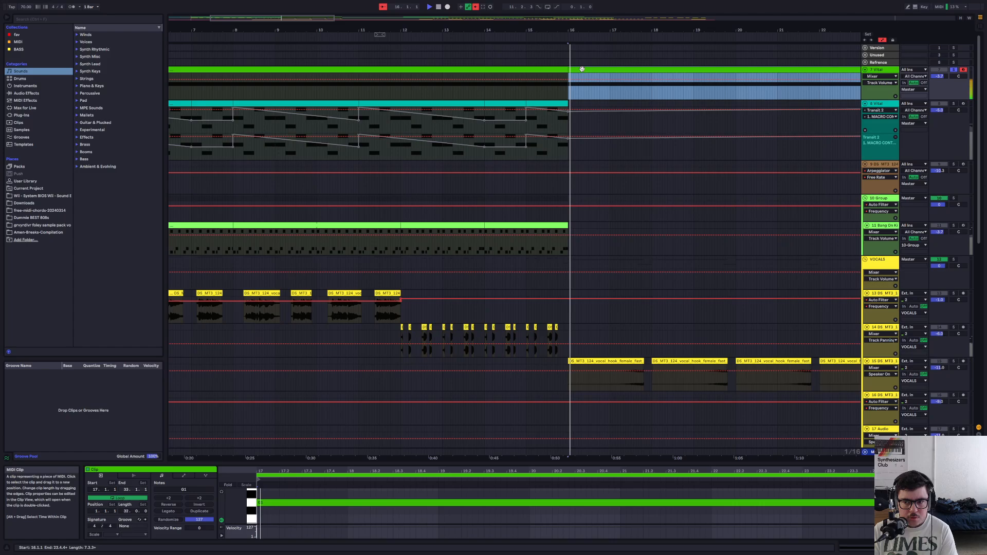
pyautogui.click(880, 72)
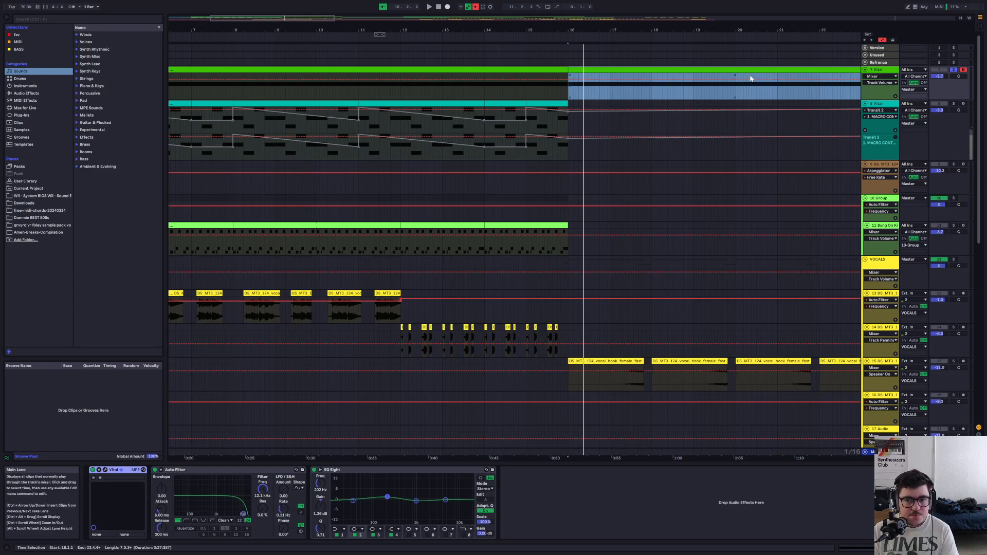
pyautogui.press('space')
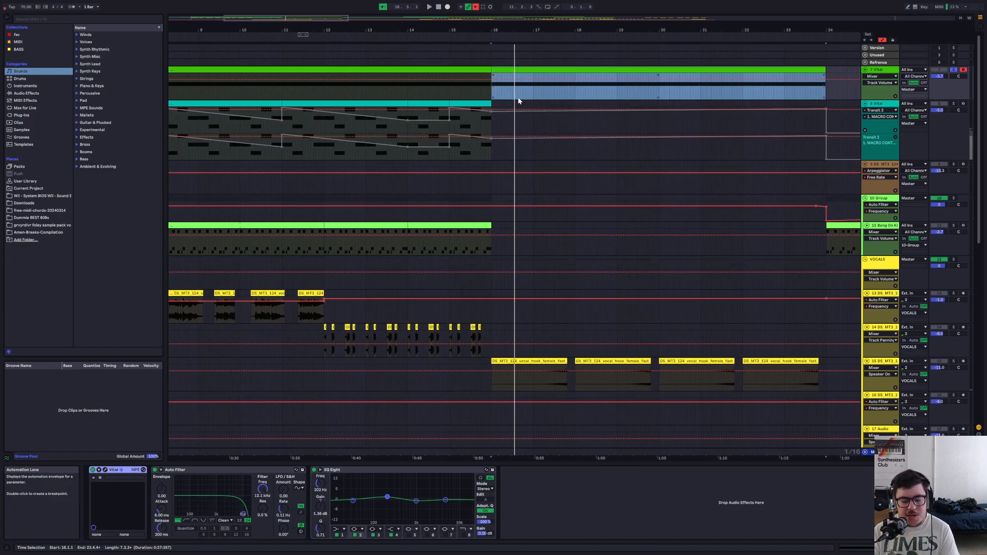
# Select the first vocal hook clip on track 15 at bar 16 to show its device chain
pyautogui.click(458, 54)
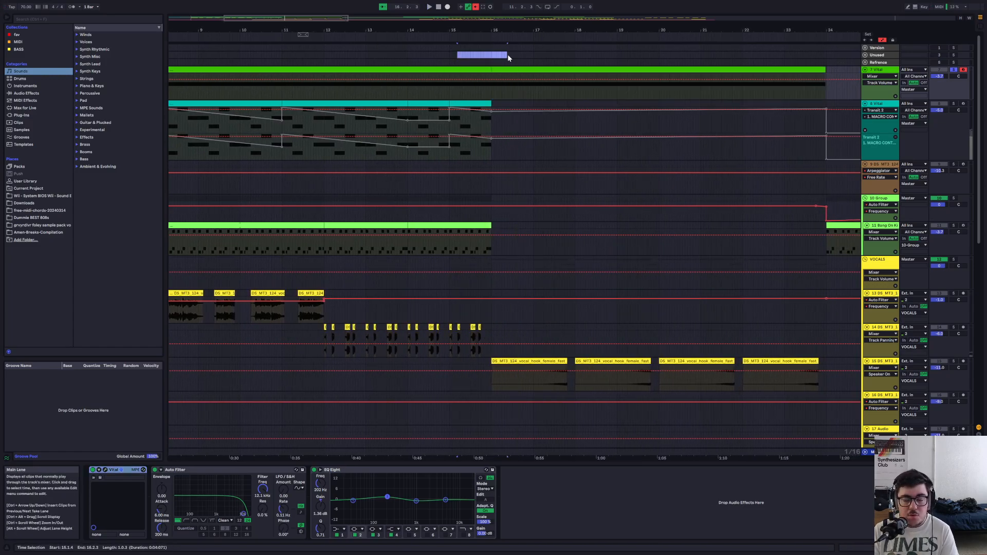
pyautogui.scroll(-5, 576, 182)
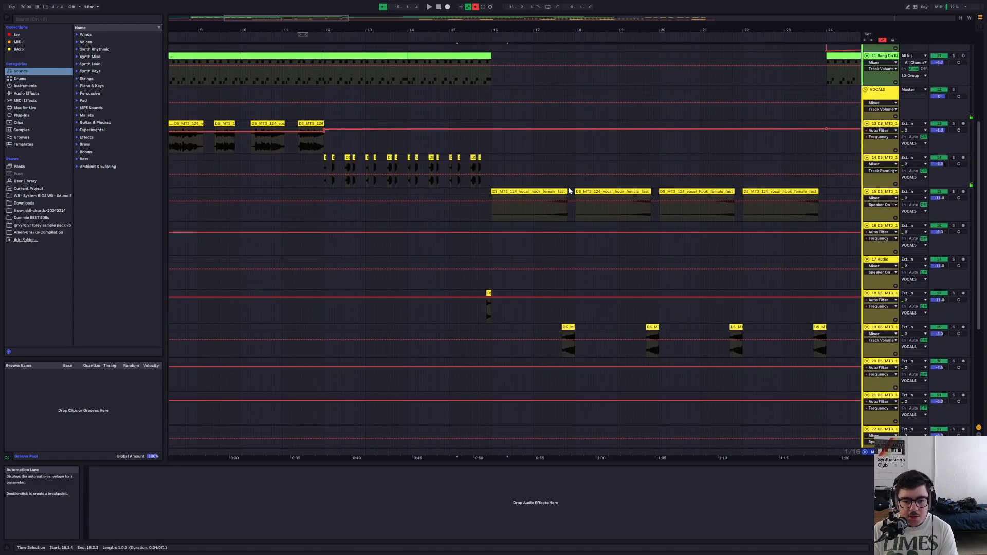
pyautogui.click(551, 192)
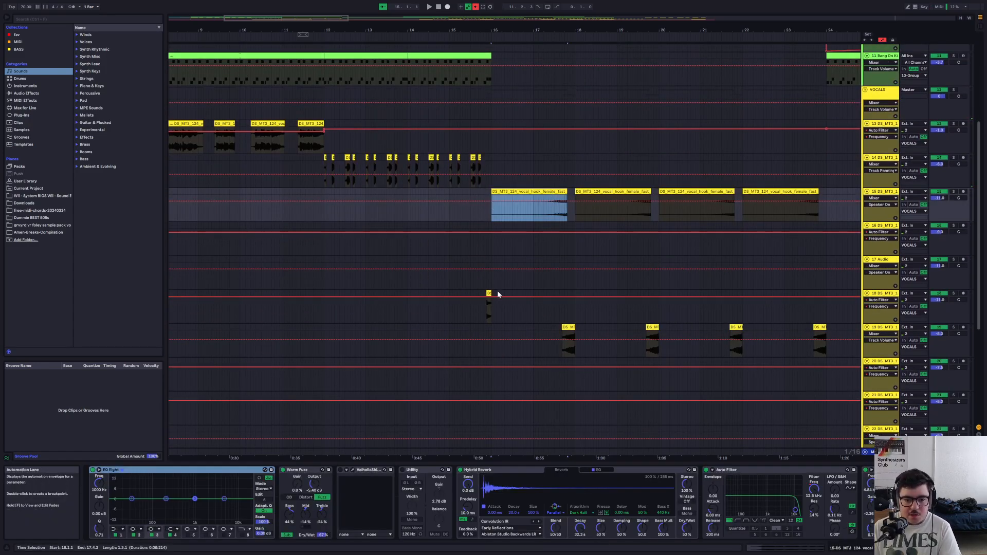
# Solo and play the short vocal clip on track 18 before bar 16, and replay it in the full mix from 15.3.2
pyautogui.click(489, 293)
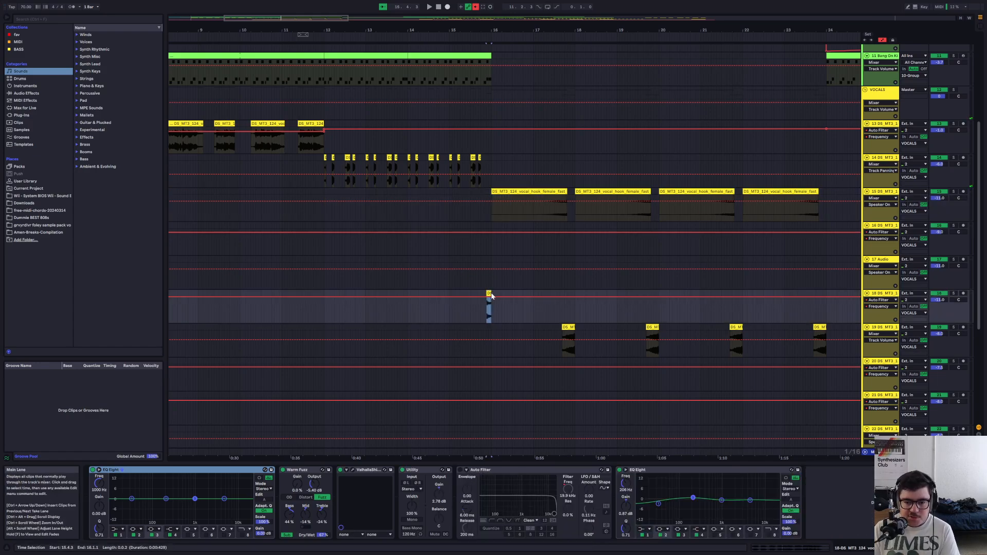
pyautogui.press('space')
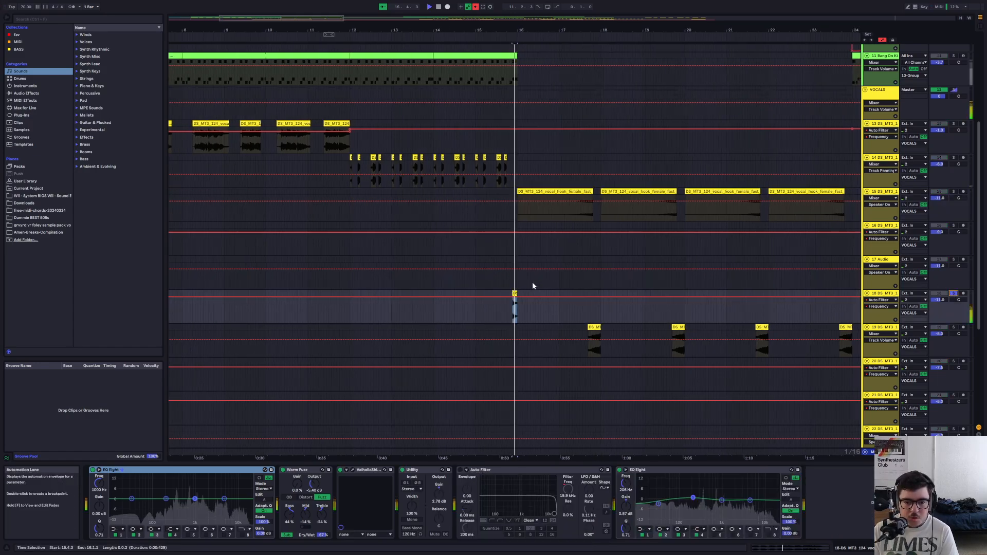
pyautogui.press('space')
pyautogui.click(487, 281)
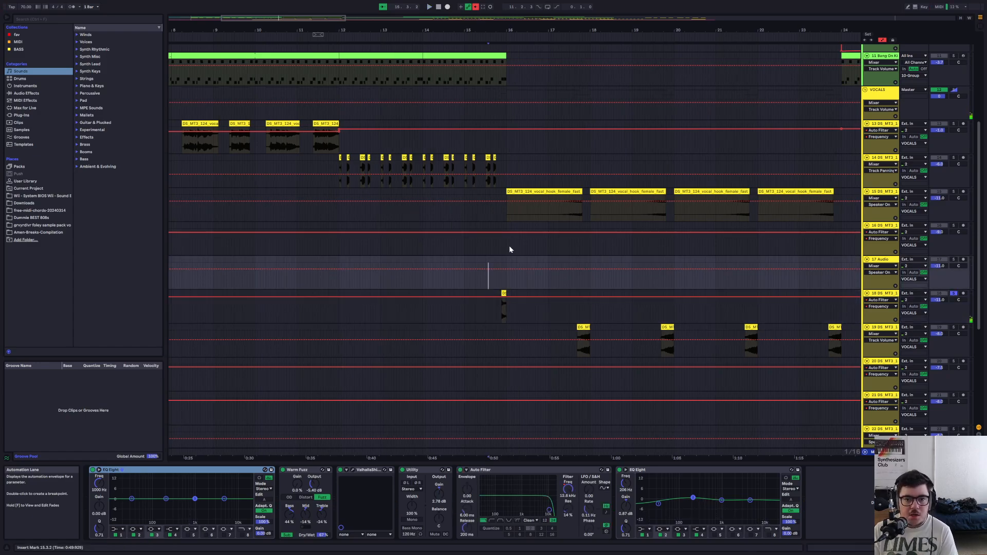
pyautogui.press('space')
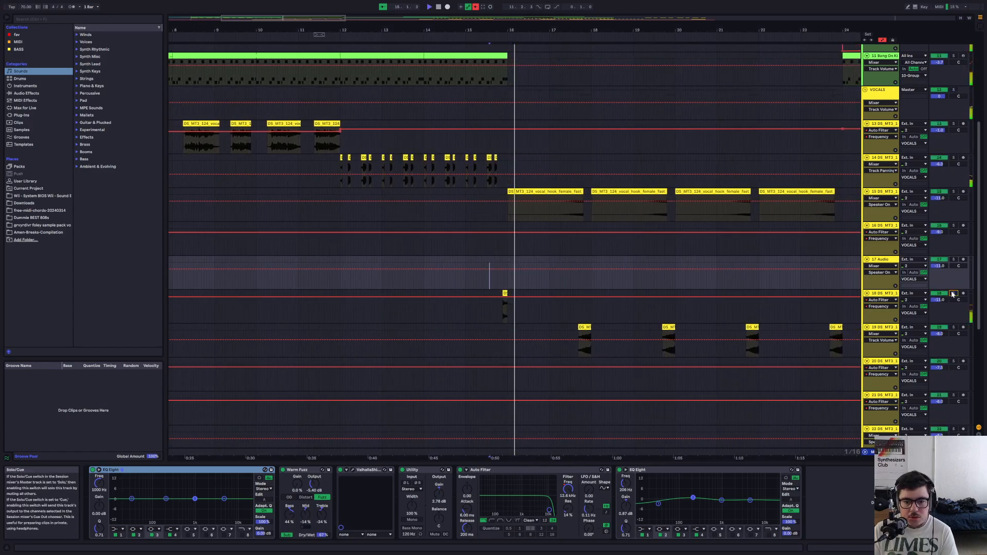
# View the device chains of vocal tracks 18 and 13, and highlight the vocal chops on track 14 in the whole-song view
pyautogui.click(894, 298)
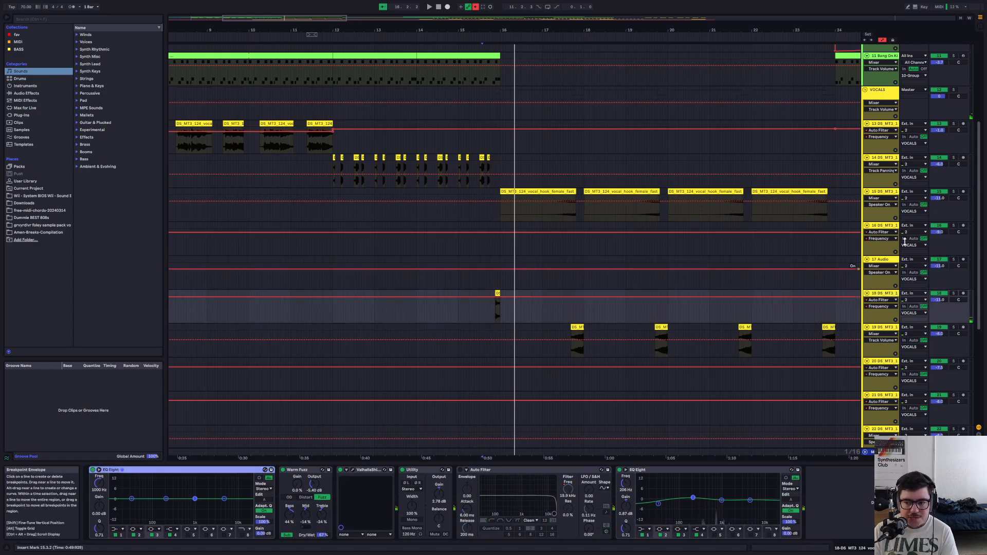
pyautogui.click(876, 229)
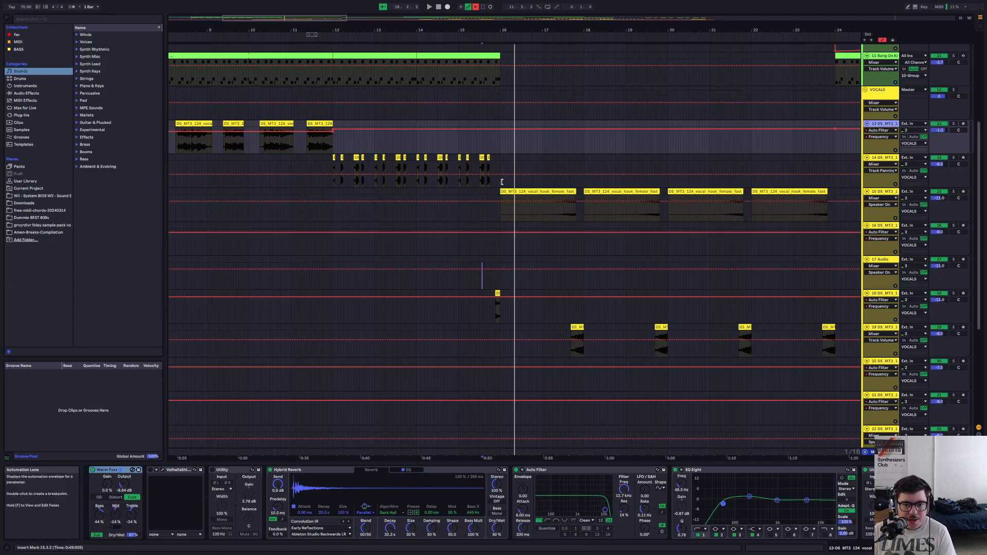
pyautogui.doubleClick(316, 16)
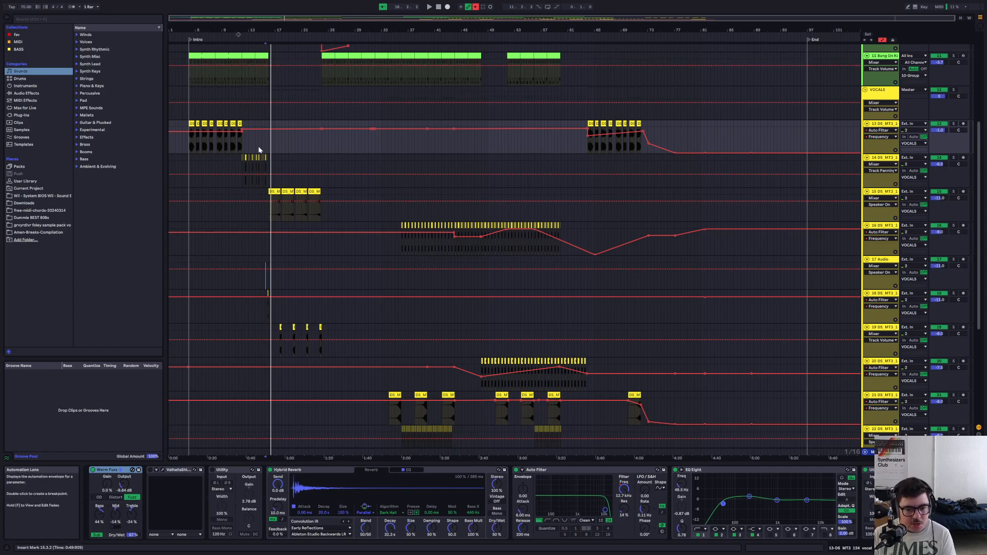
pyautogui.scroll(-1, 260, 151)
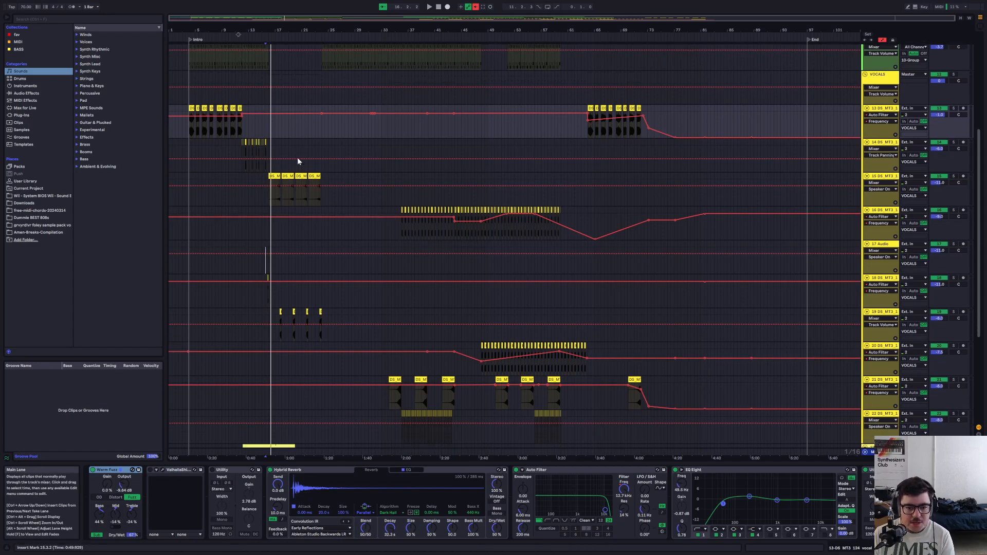
pyautogui.moveTo(278, 147); pyautogui.dragTo(229, 144)
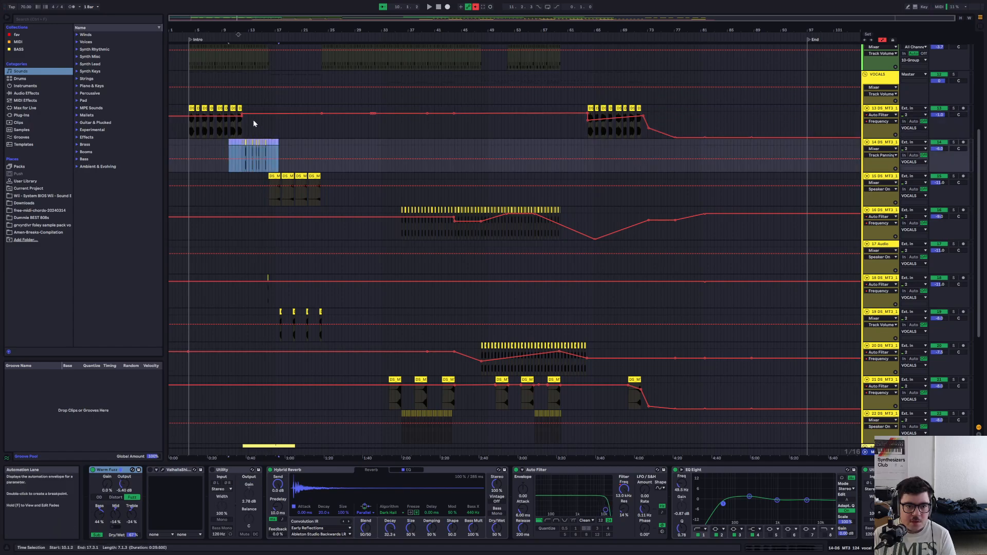
pyautogui.click(314, 147)
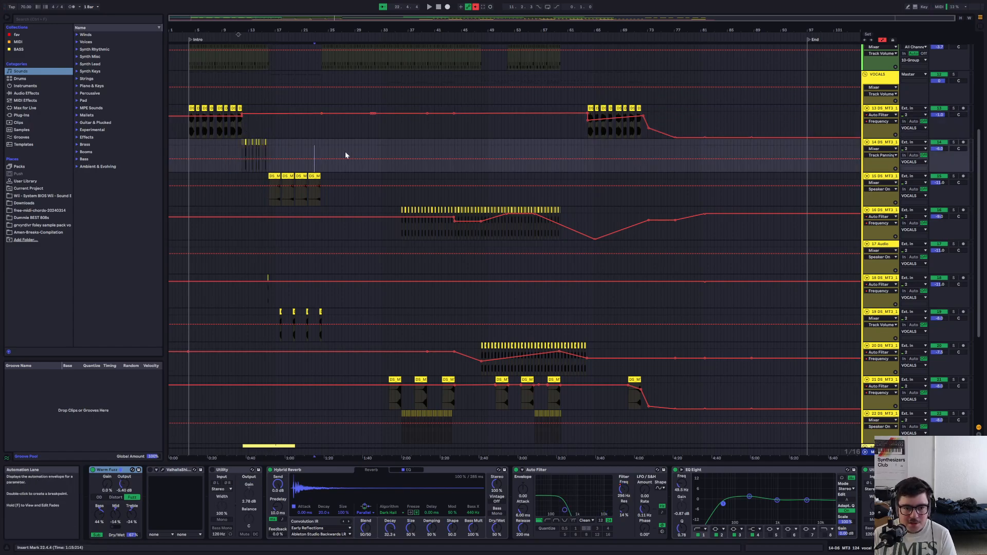
# Open the first vocal hook clip on track 15 at bar 16, solo the track, and play it
pyautogui.moveTo(406, 17); pyautogui.dragTo(265, 114)
pyautogui.click(351, 176)
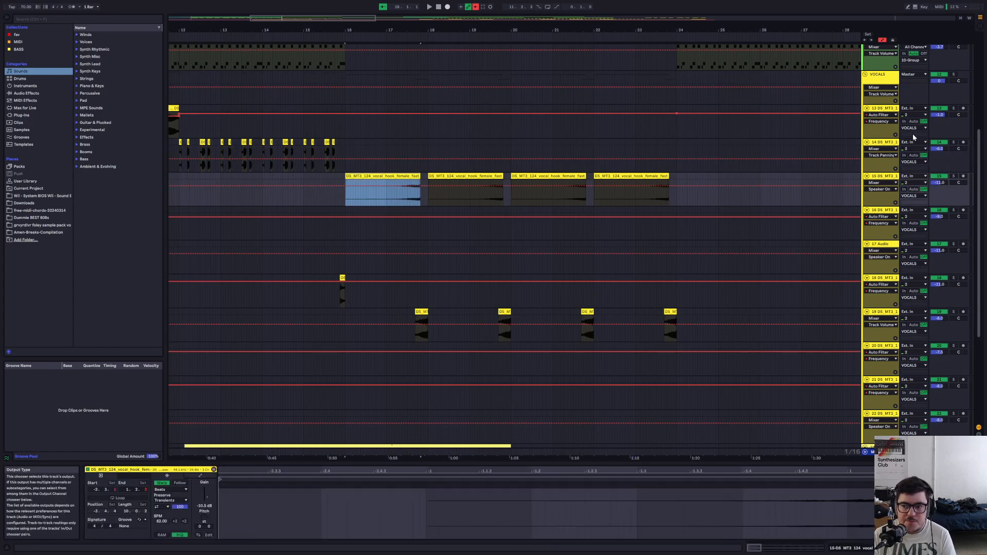
pyautogui.click(954, 176)
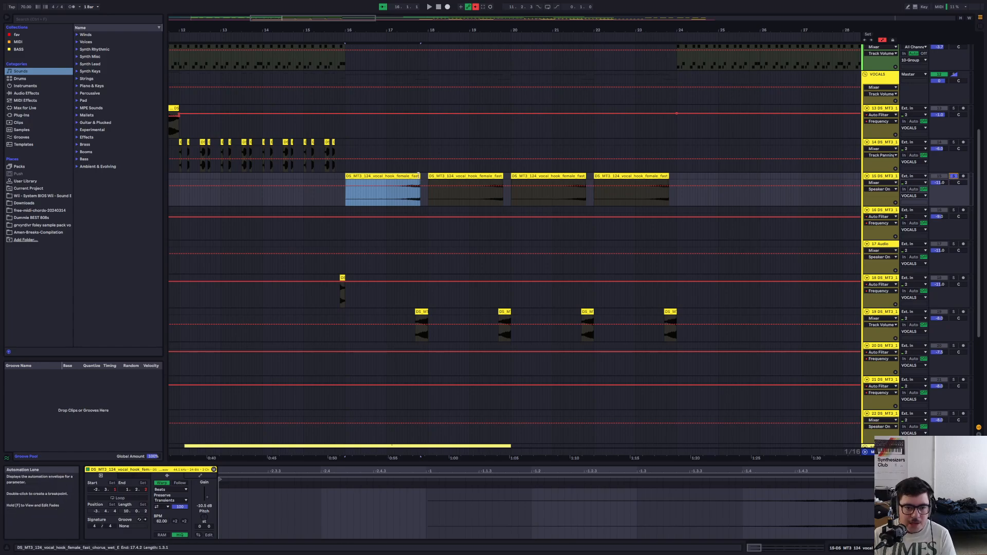
pyautogui.press('space')
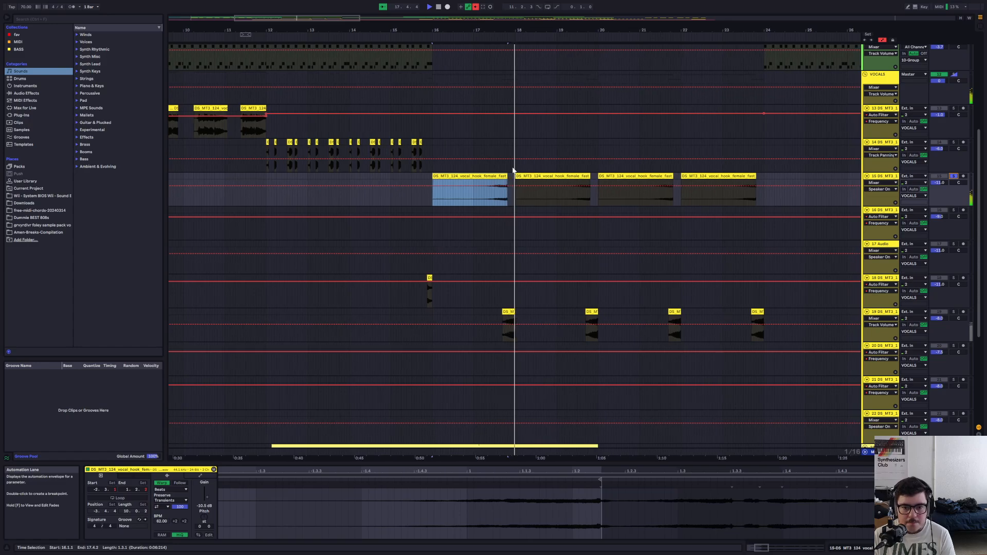
# Reverse the first vocal hook clip on track 15
pyautogui.rightClick(500, 173)
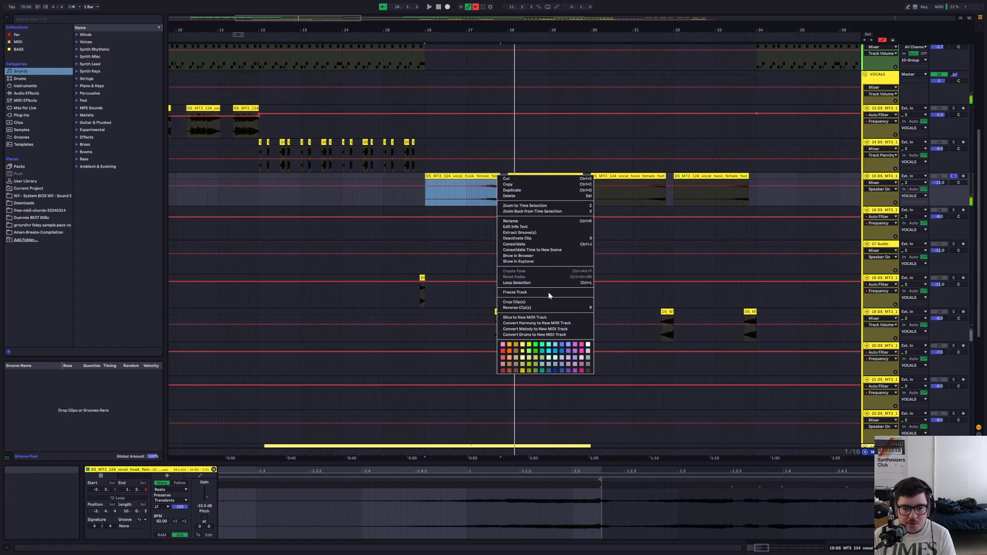
pyautogui.click(548, 309)
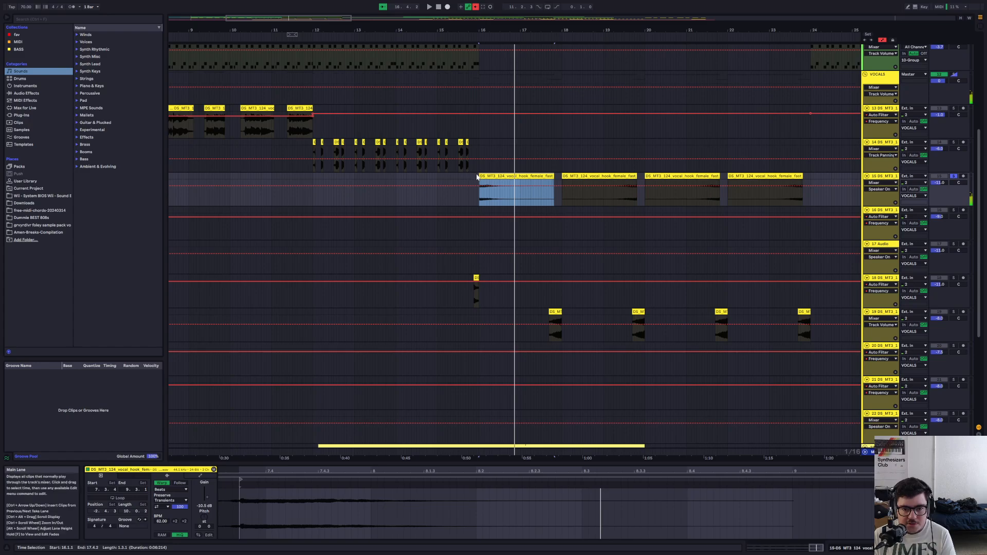
# Play the soloed first vocal hook clip on track 15 from 15.2.4 and reverse the clip again
pyautogui.click(457, 178)
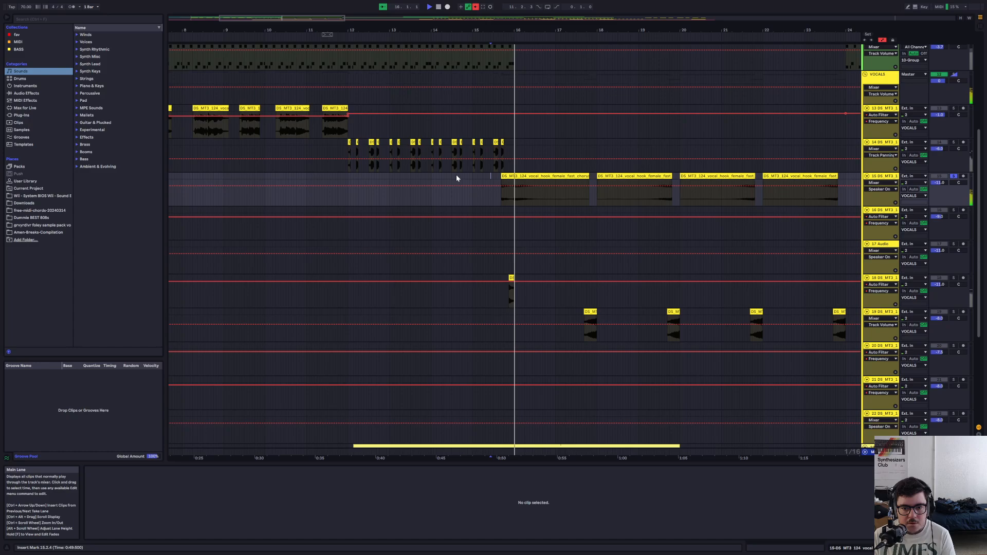
pyautogui.click(535, 176)
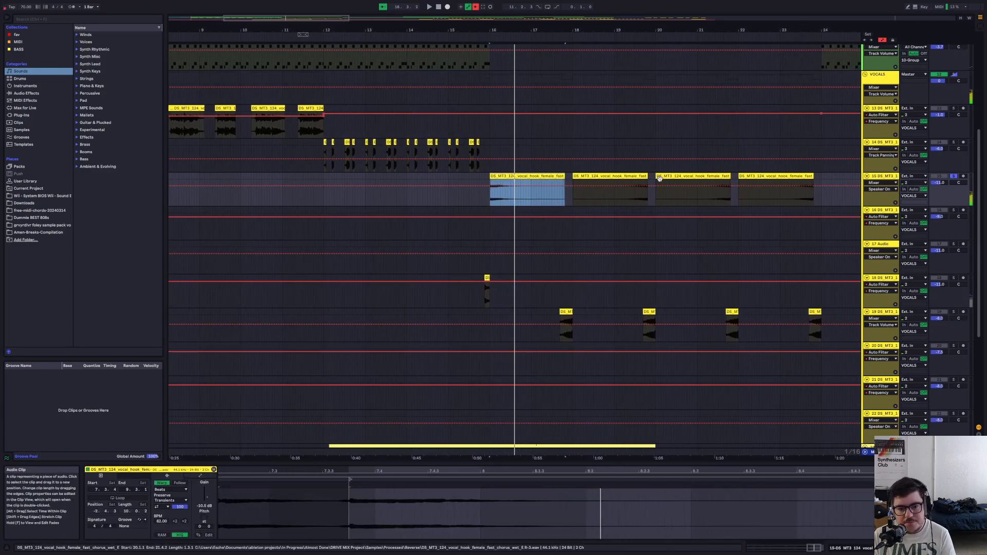
pyautogui.press('r')
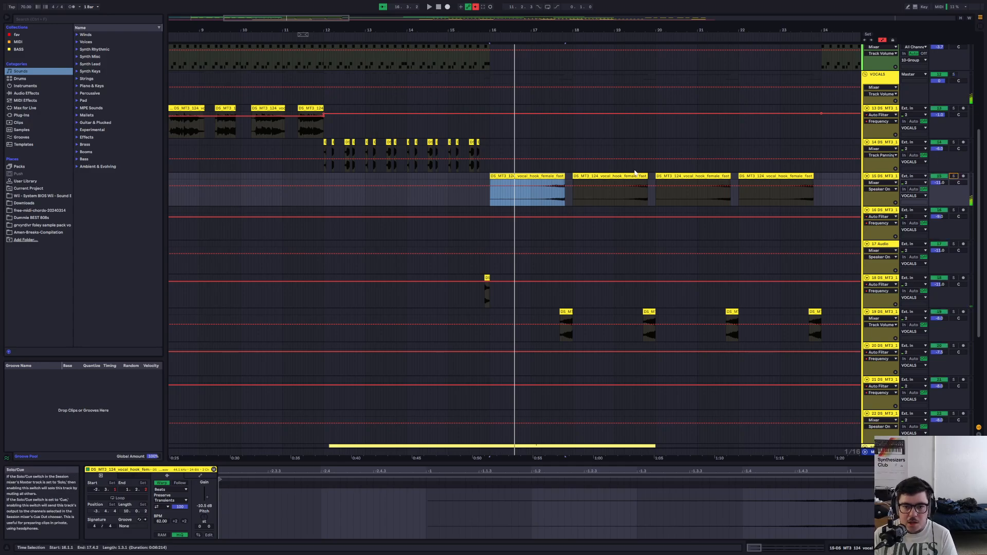
# Solo and play track 19 from its first short vocal clip before bar 18, and view the track's device chain
pyautogui.click(484, 174)
pyautogui.scroll(2, 494, 181)
pyautogui.scroll(4, 495, 181)
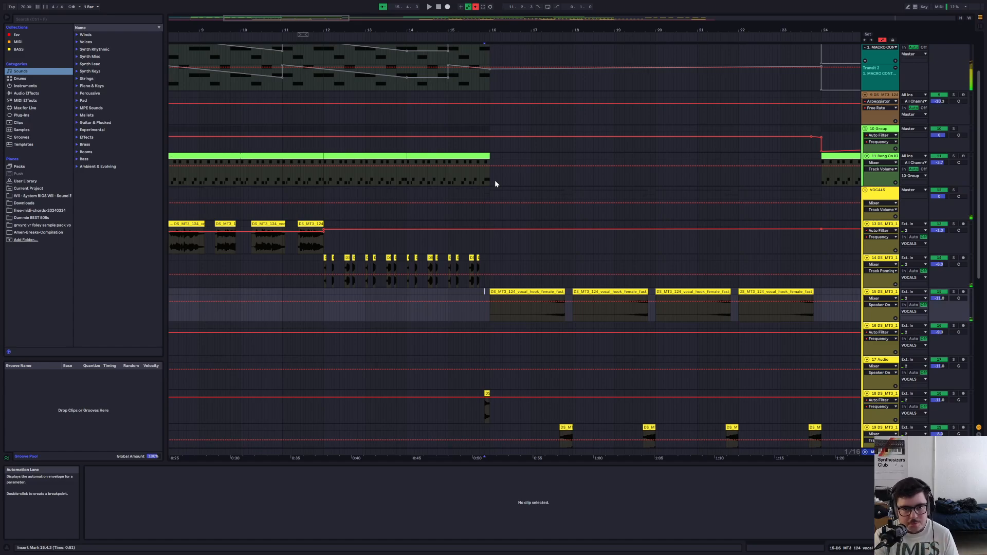
pyautogui.scroll(-12, 498, 183)
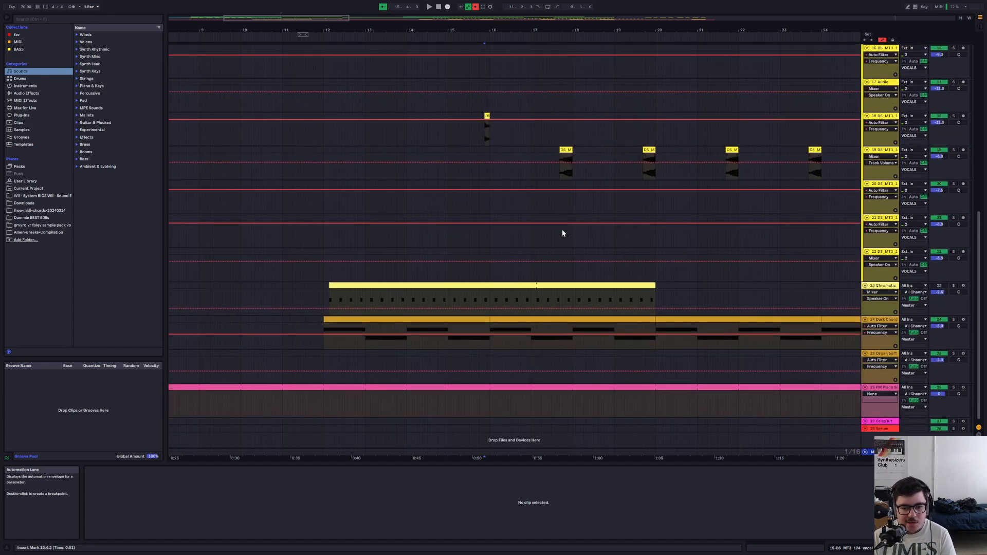
pyautogui.scroll(4, 522, 205)
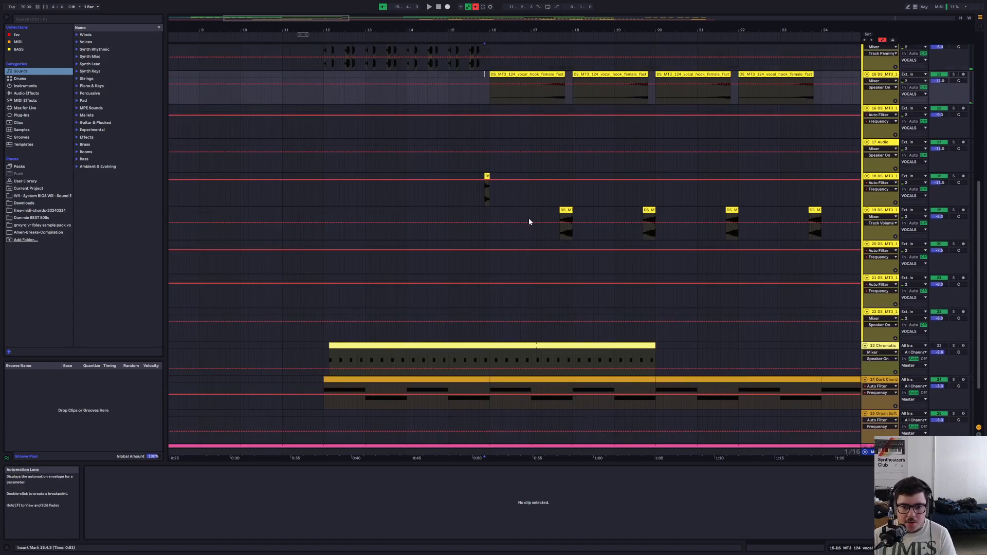
pyautogui.click(566, 249)
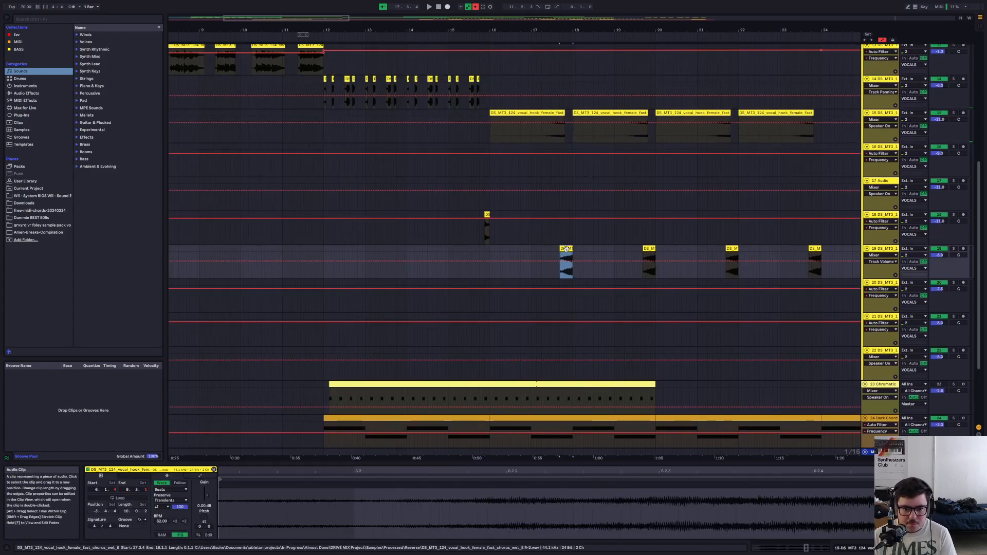
pyautogui.click(509, 112)
pyautogui.click(566, 248)
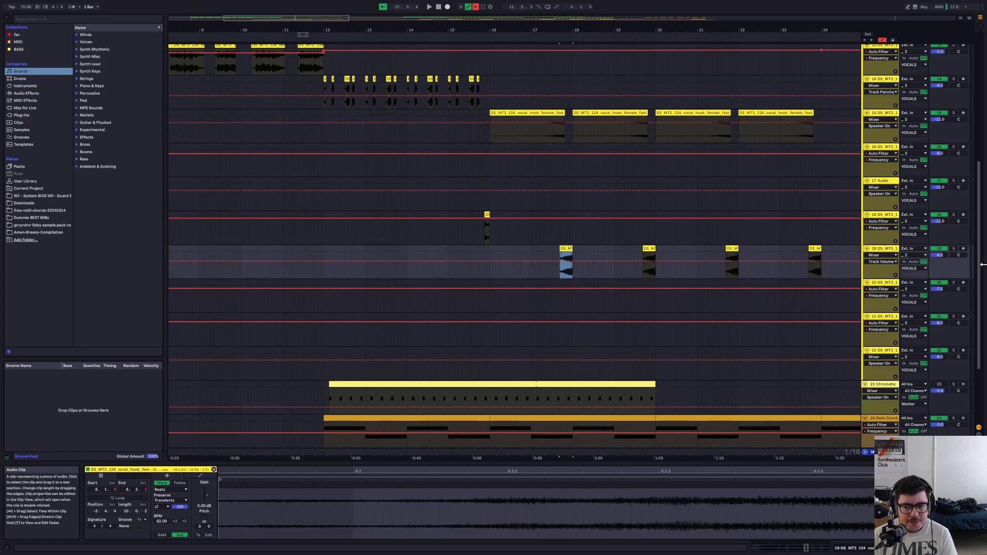
pyautogui.click(954, 249)
pyautogui.press('space')
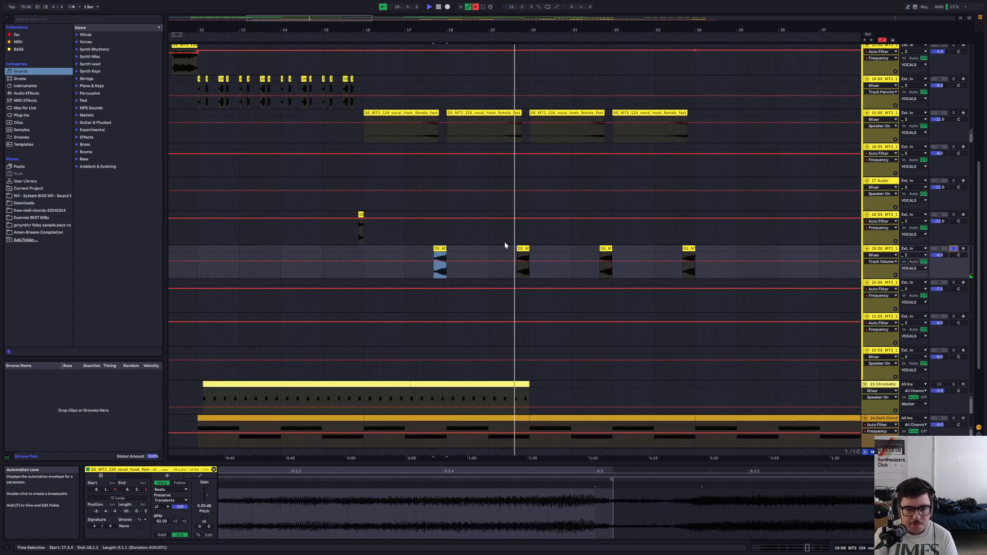
pyautogui.click(890, 250)
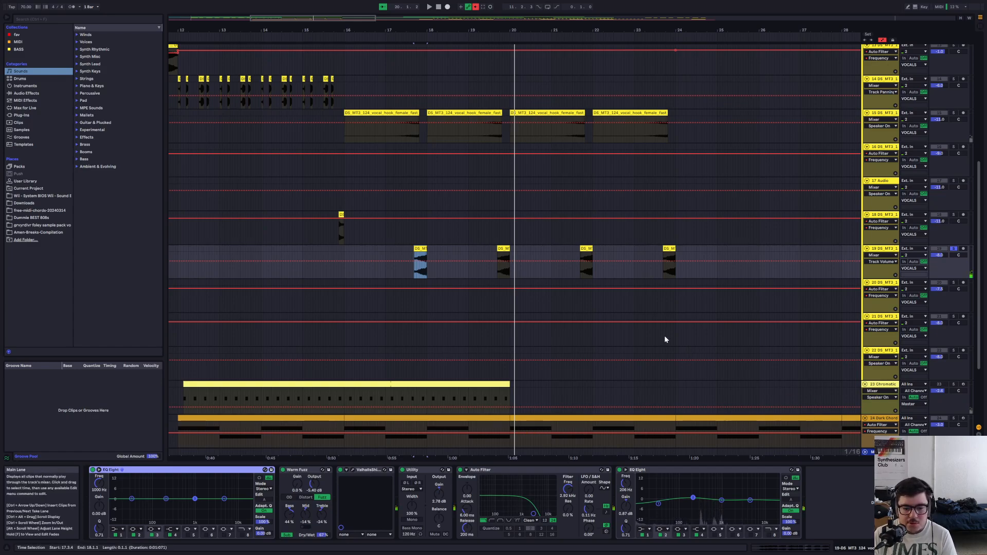
# Turn off the solo on track 19 and play the vocal section in the full mix from 15.2.4
pyautogui.click(321, 248)
pyautogui.click(953, 249)
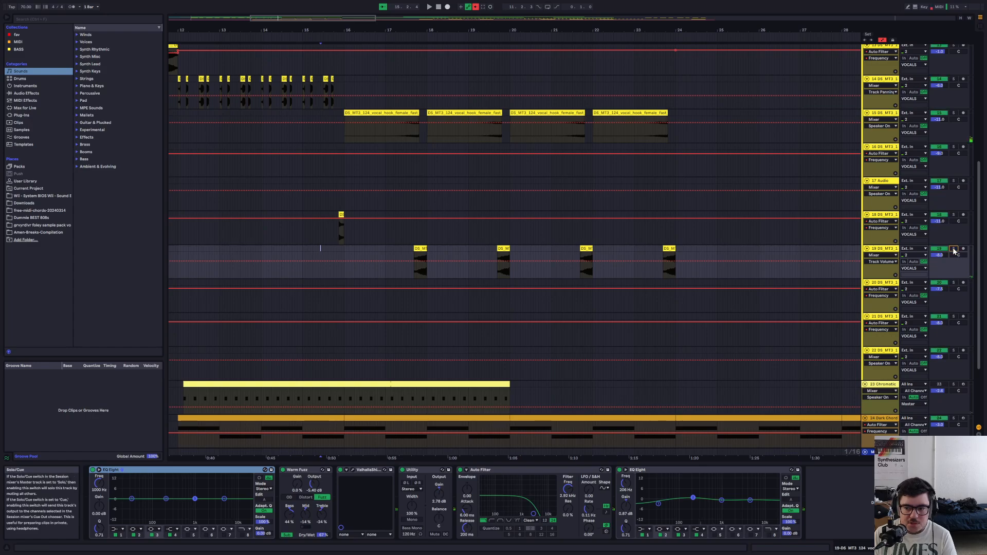
pyautogui.press('space')
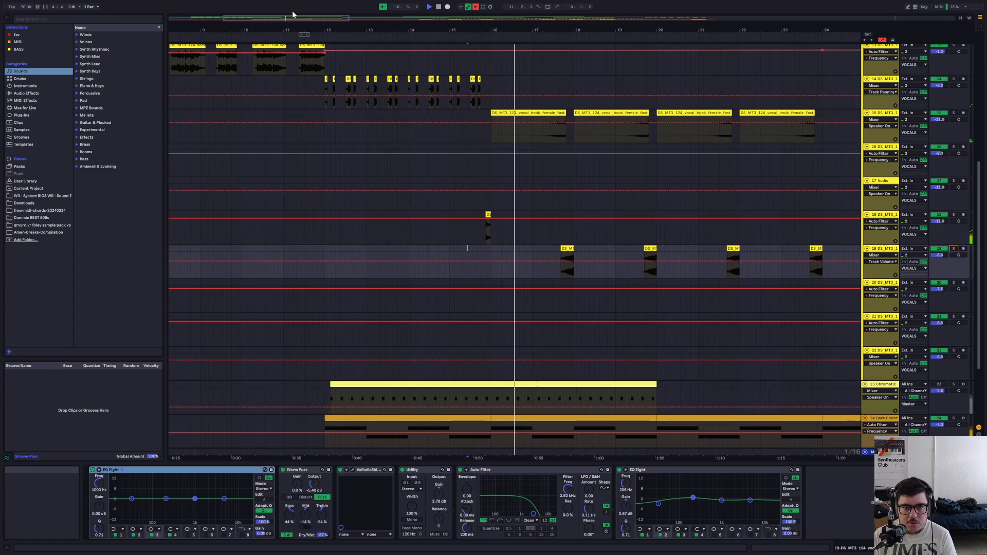
pyautogui.scroll(5, 716, 335)
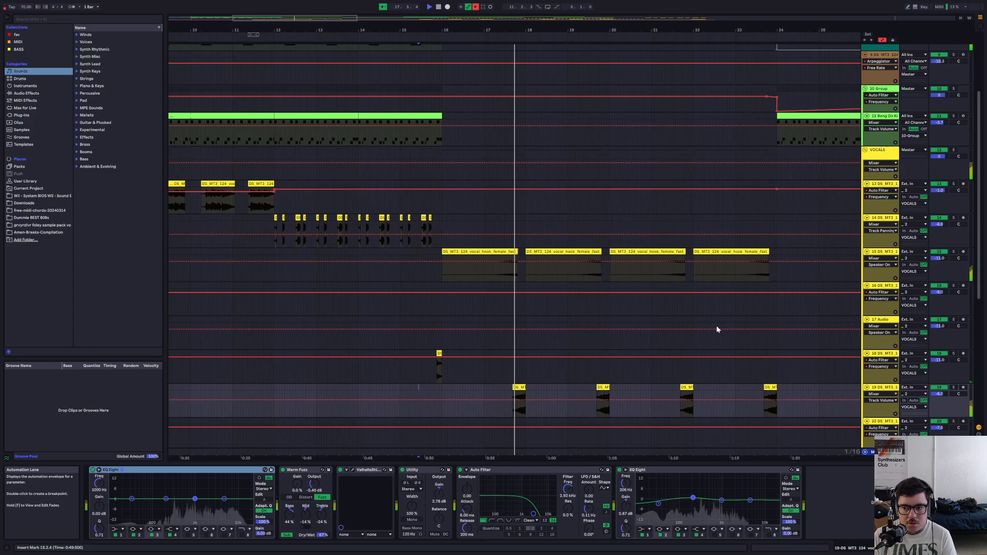
pyautogui.scroll(-3, 717, 329)
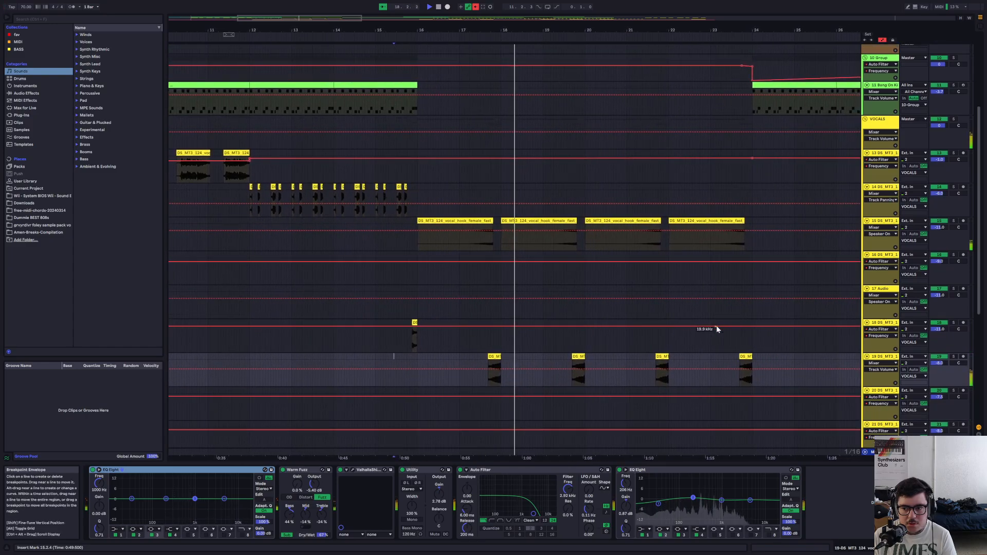
pyautogui.scroll(-3, 723, 328)
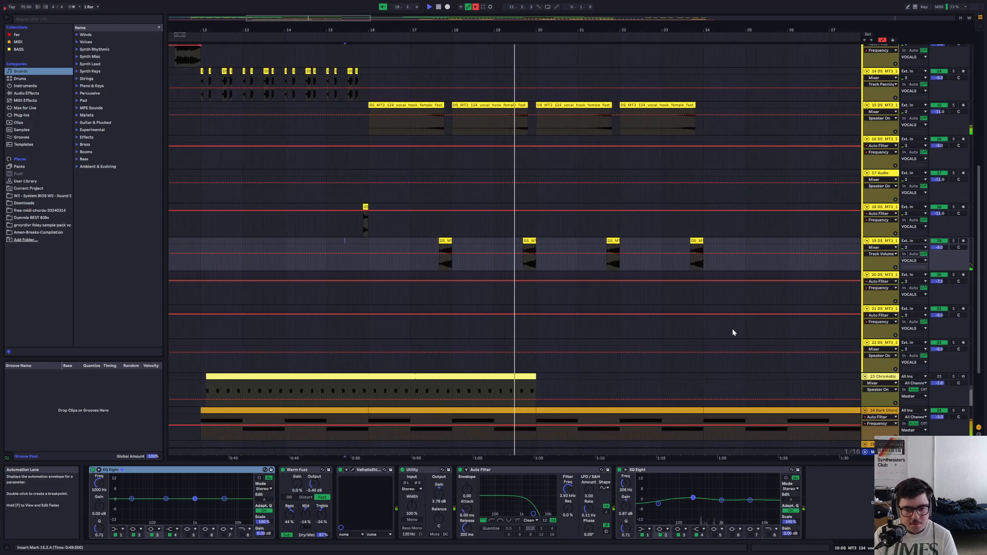
pyautogui.moveTo(330, 20); pyautogui.dragTo(356, 17)
pyautogui.press('space')
# Show the whole song and play the full mix from 23.2.3
pyautogui.doubleClick(704, 21)
pyautogui.scroll(5, 332, 128)
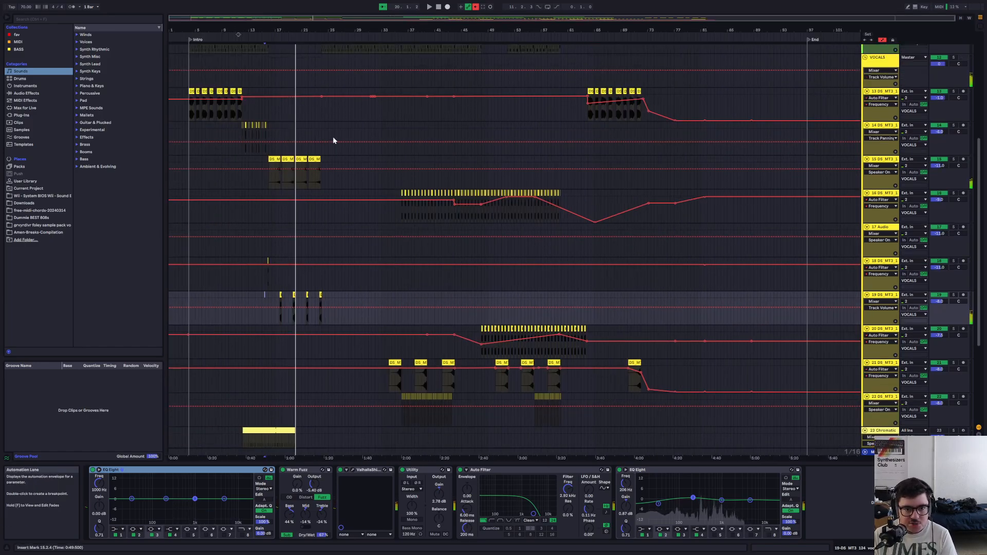
pyautogui.click(317, 128)
pyautogui.scroll(1, 316, 129)
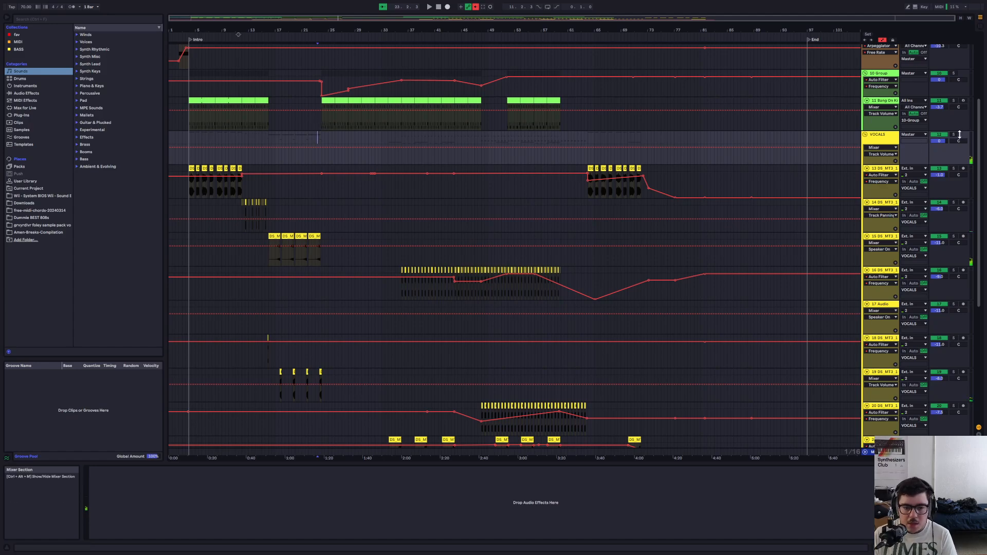
pyautogui.scroll(-6, 594, 281)
pyautogui.scroll(2, 328, 129)
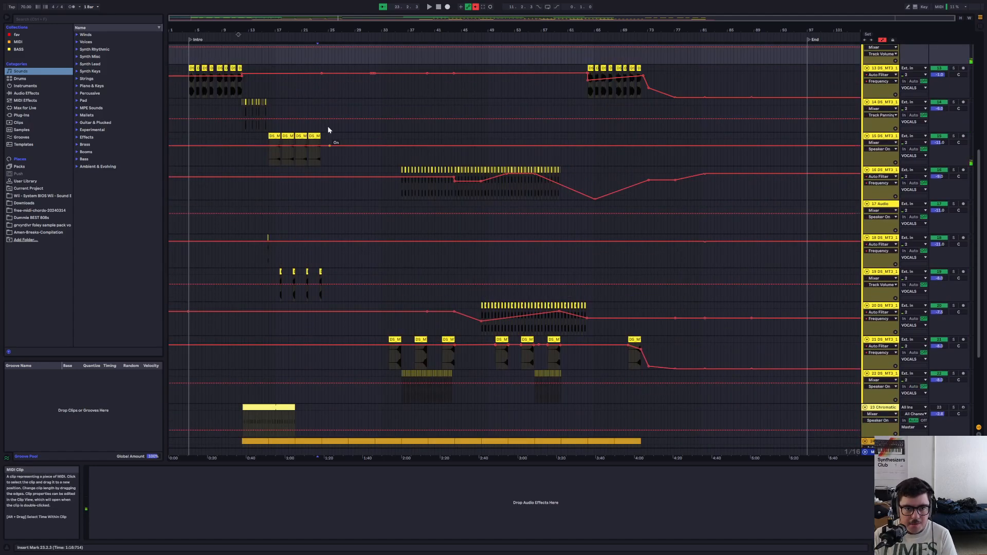
pyautogui.scroll(4, 328, 129)
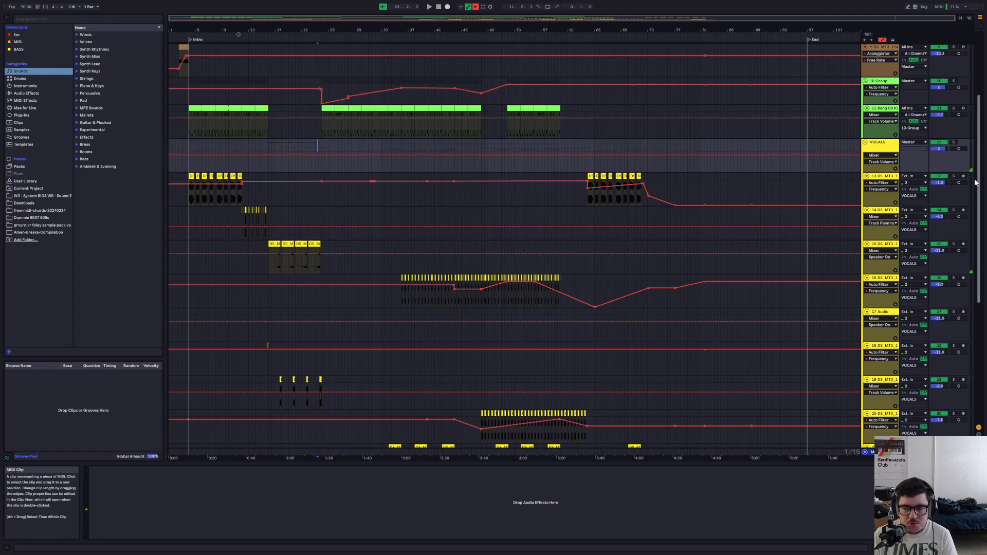
pyautogui.press('space')
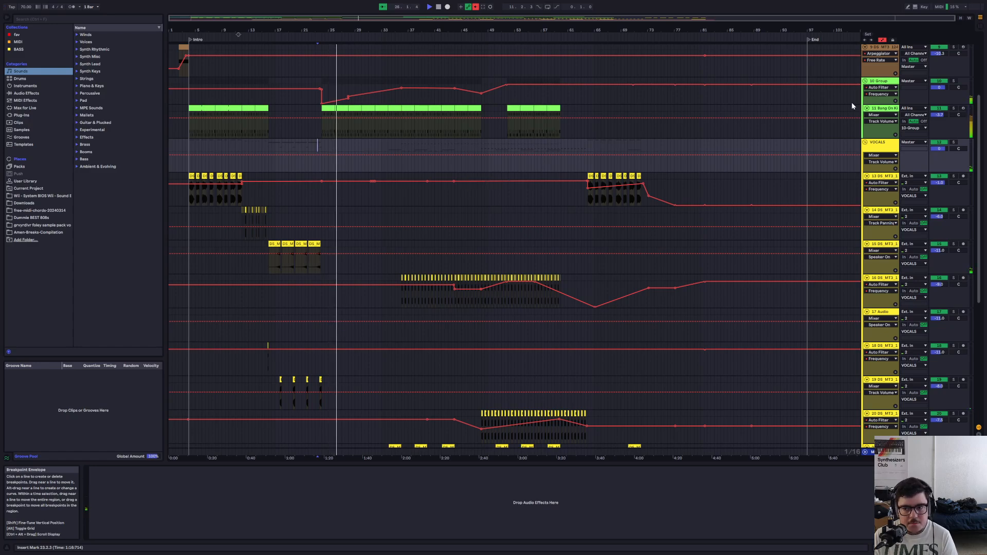
# View the device chains of the Bang On Kit track 11 and its parent group, track 10
pyautogui.click(885, 109)
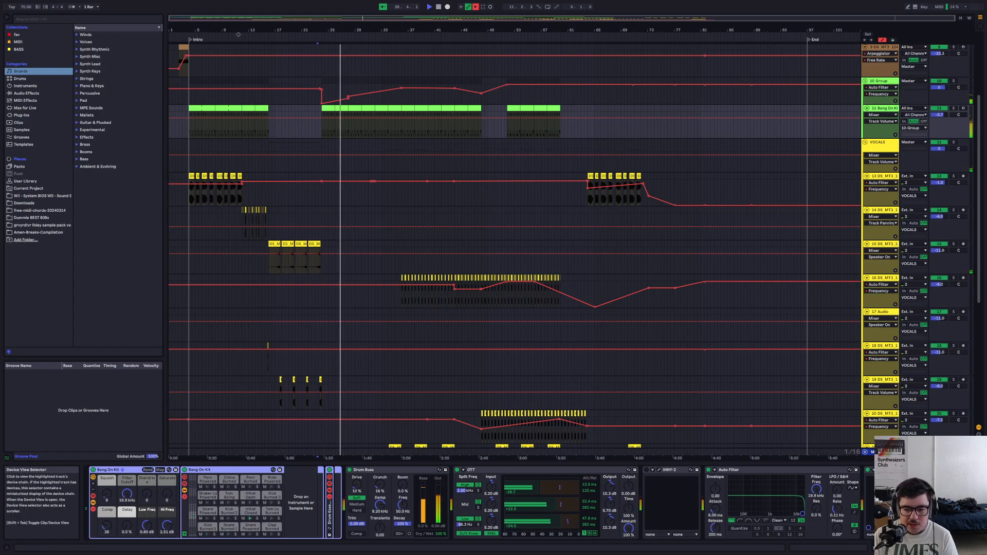
pyautogui.moveTo(946, 548); pyautogui.dragTo(979, 548)
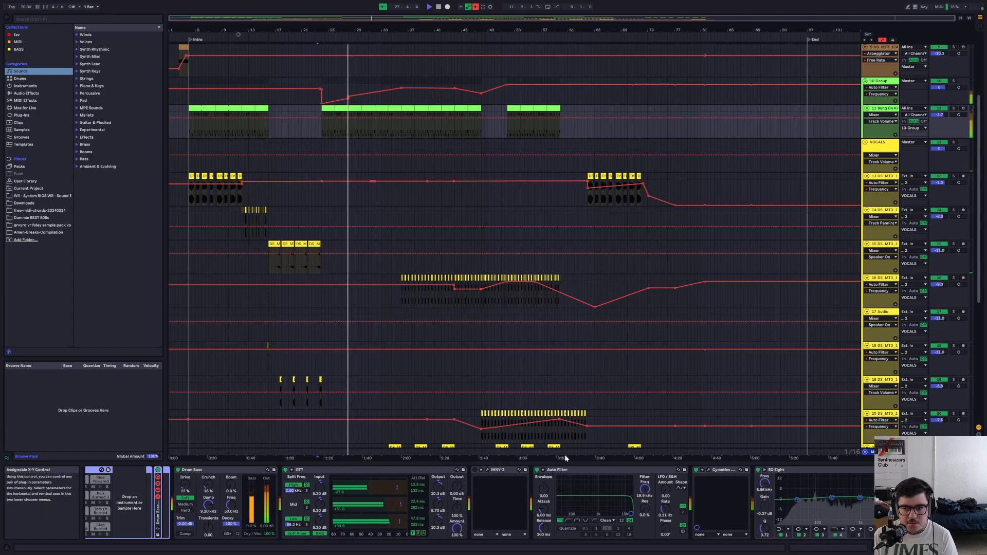
pyautogui.click(884, 81)
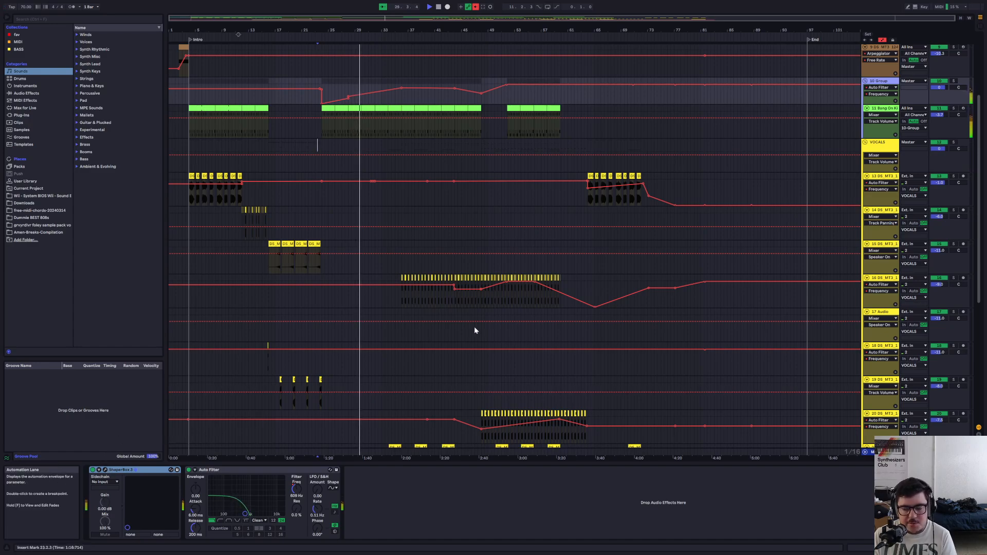
# Examine the clips from bar 32 onward on Vital track 7, opening the first one's notes during playback
pyautogui.scroll(-5, 393, 236)
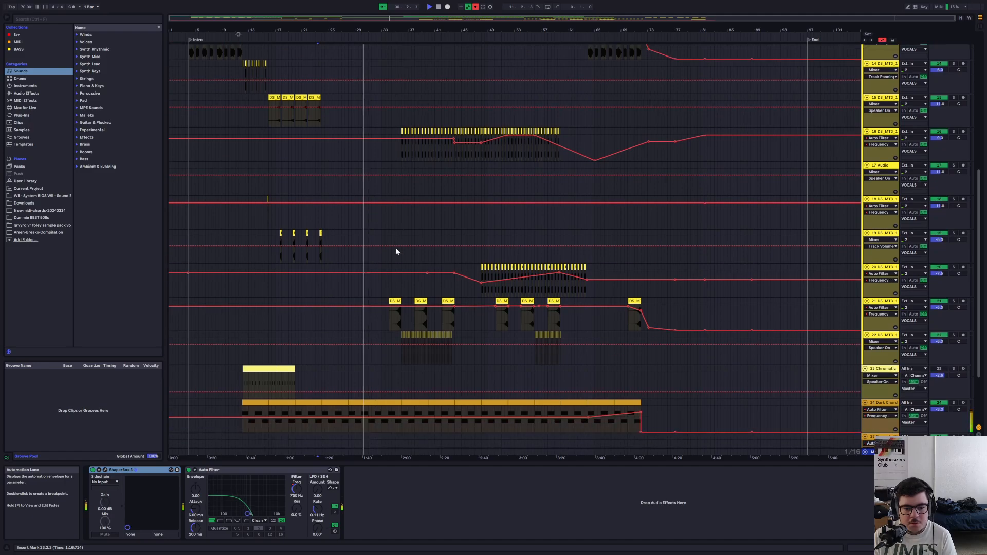
pyautogui.scroll(10, 401, 257)
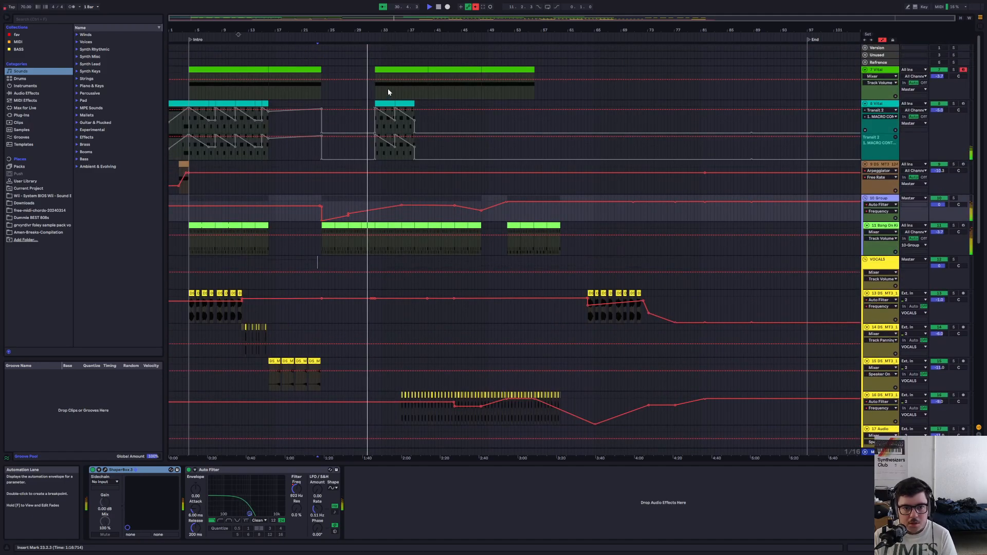
pyautogui.click(386, 77)
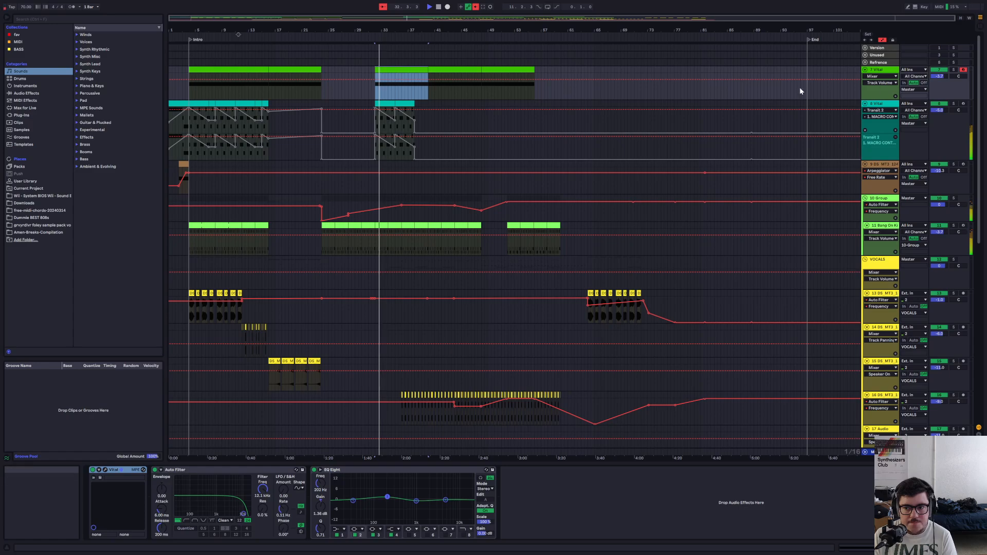
pyautogui.doubleClick(407, 69)
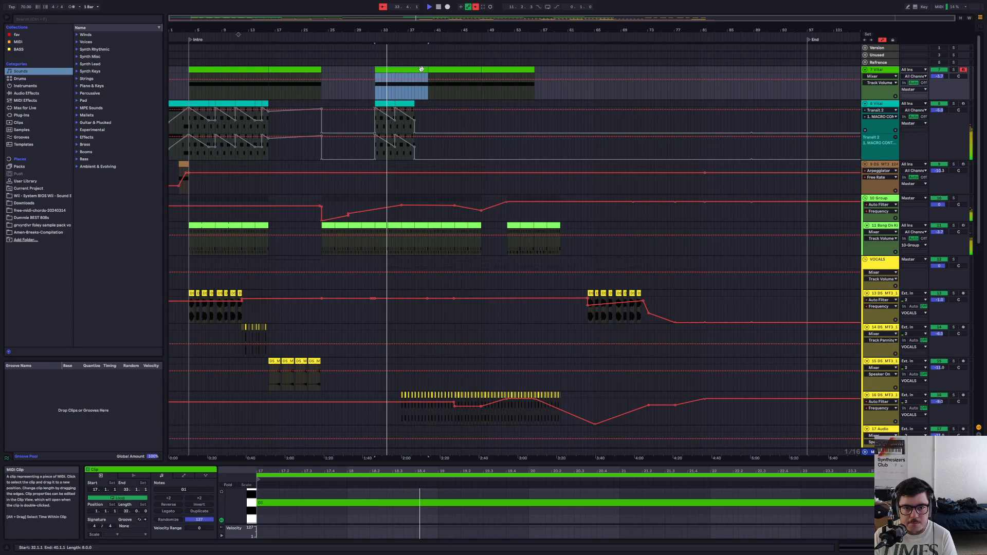
pyautogui.click(456, 72)
pyautogui.click(519, 69)
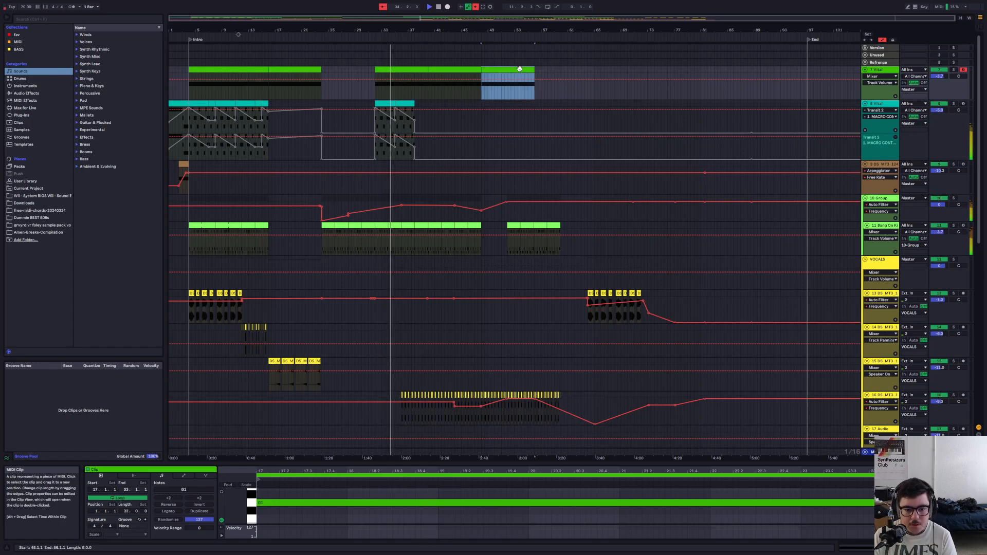
pyautogui.click(389, 71)
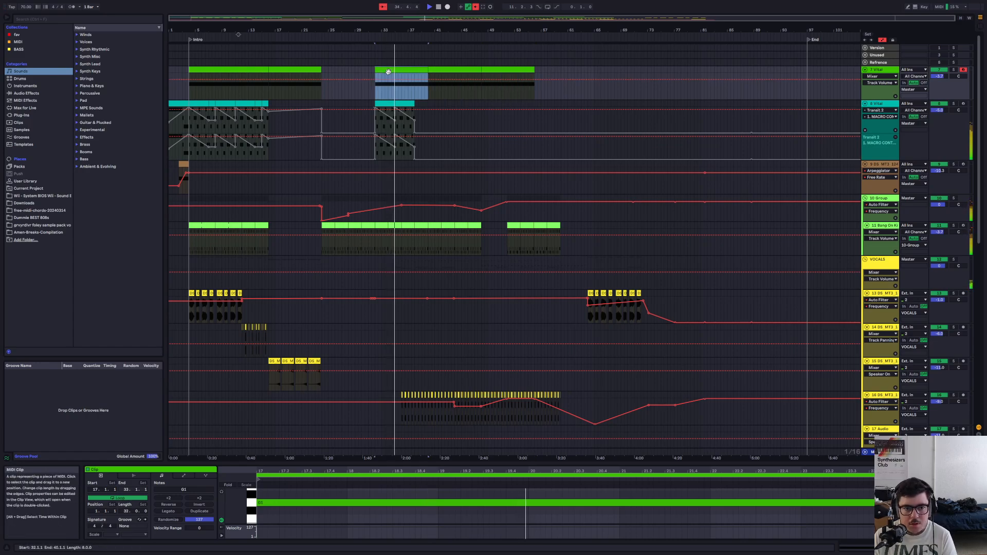
# Stop playback, zoom in on the vocal tracks around bars 32 to 48, and view track 16's device chain
pyautogui.scroll(-10, 428, 260)
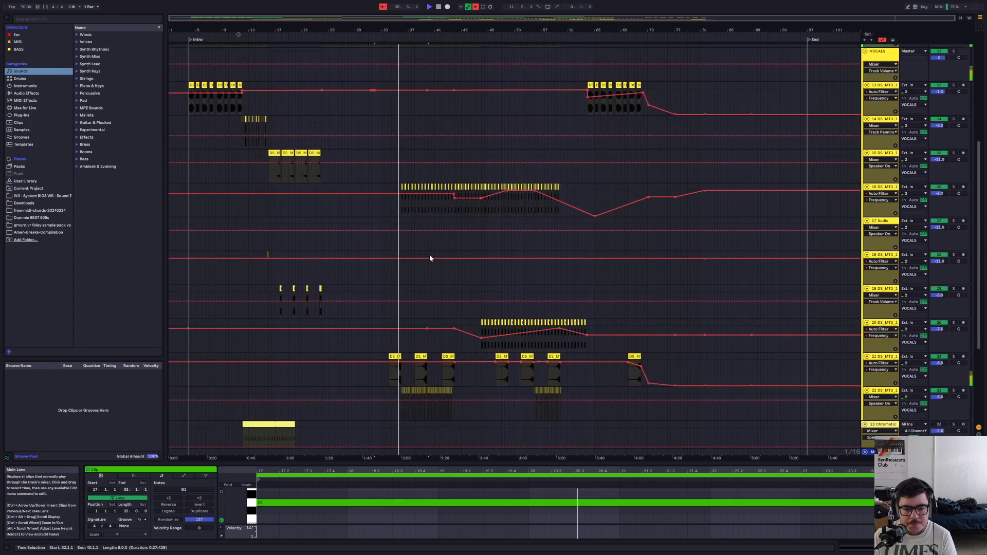
pyautogui.press('space')
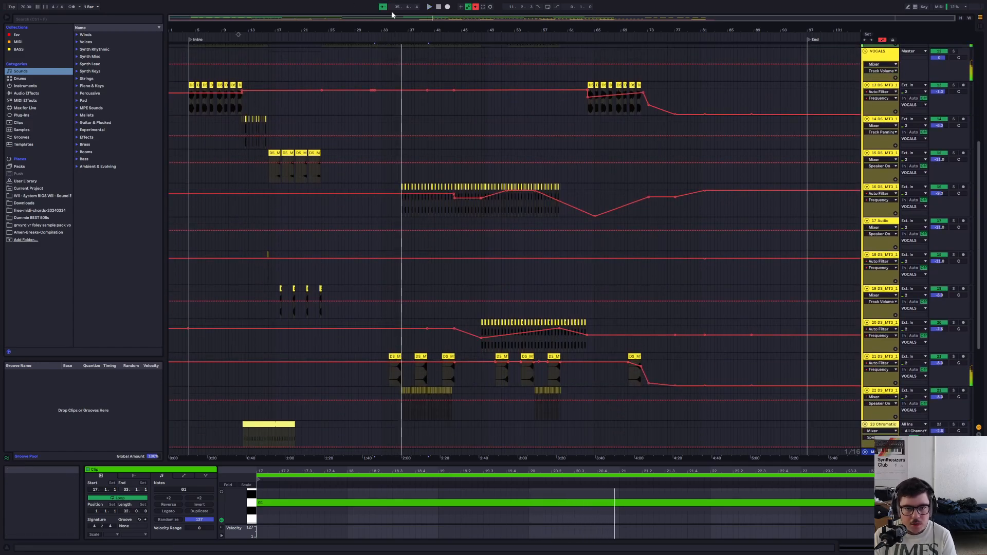
pyautogui.moveTo(393, 17); pyautogui.dragTo(393, 19)
pyautogui.moveTo(237, 35); pyautogui.dragTo(921, 206)
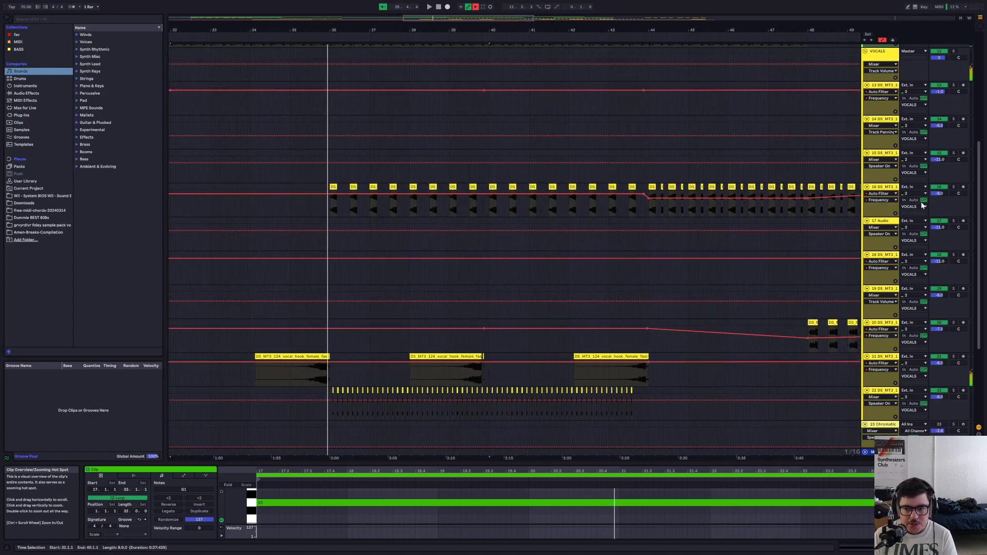
pyautogui.click(888, 191)
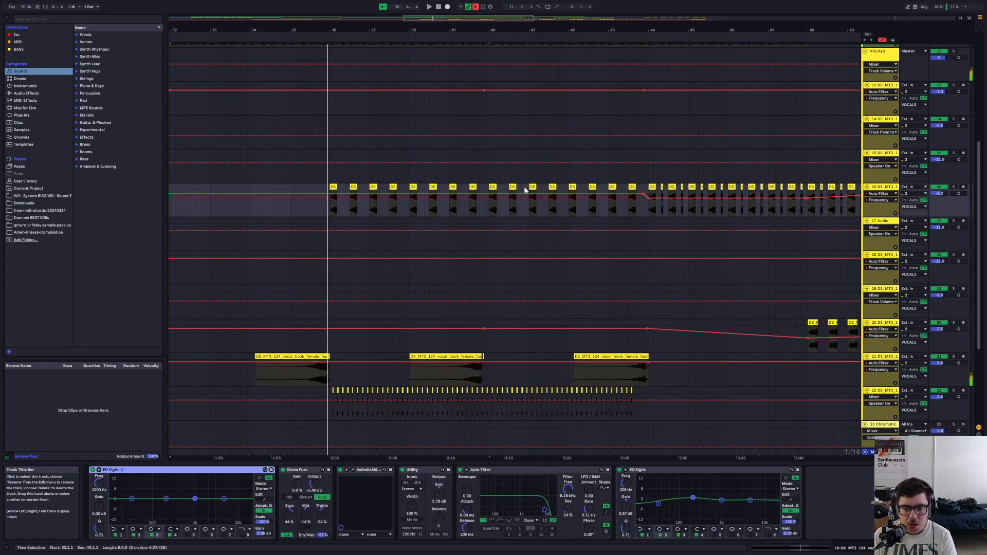
# Select the last short vocal clip on track 19 before bar 24 and play it in the full mix
pyautogui.moveTo(441, 18); pyautogui.dragTo(336, 18)
pyautogui.click(401, 296)
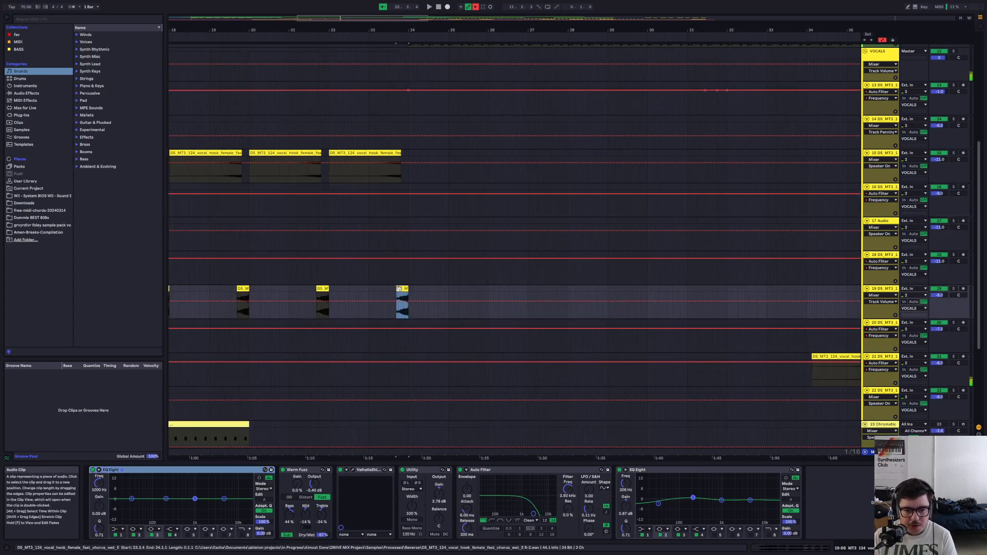
pyautogui.press('space')
pyautogui.press('space')
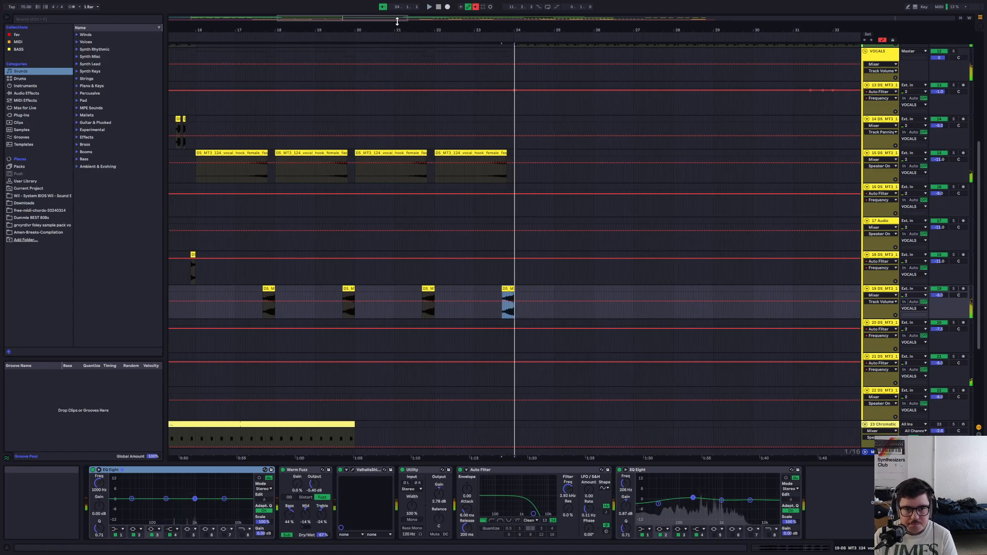
# Play the vocals from the track 21 clip before bar 36 and open the third short clip on track 16
pyautogui.moveTo(398, 18); pyautogui.dragTo(472, 18)
pyautogui.click(608, 203)
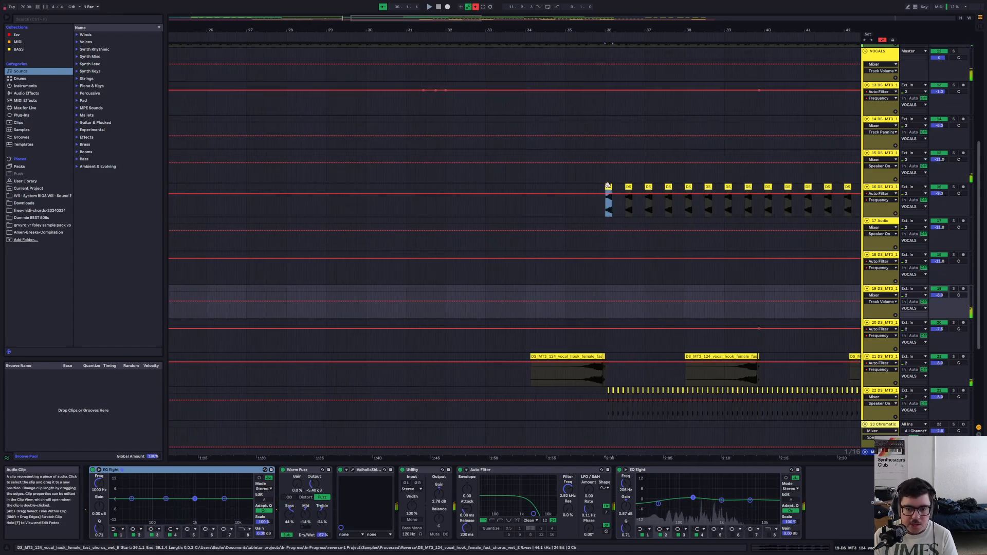
pyautogui.click(593, 355)
pyautogui.press('space')
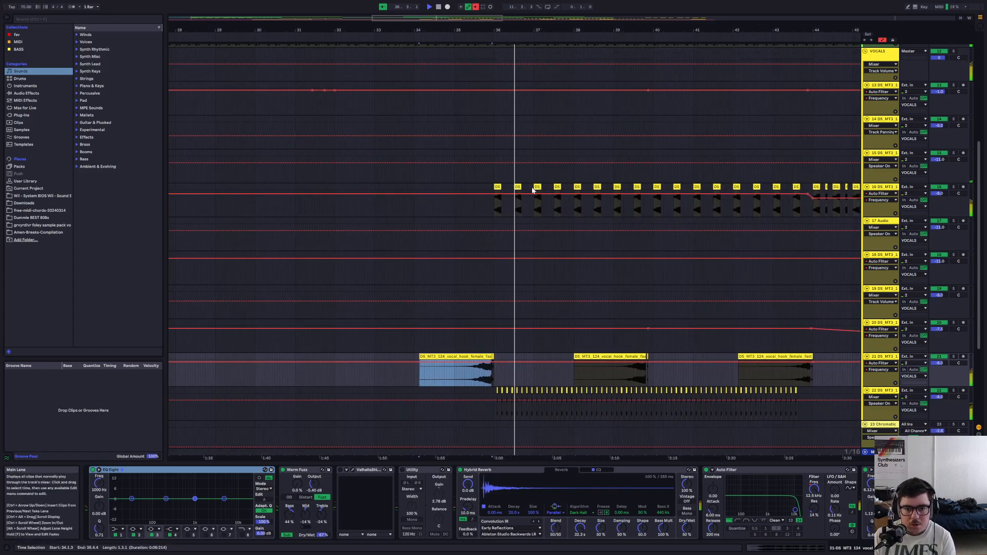
pyautogui.doubleClick(533, 187)
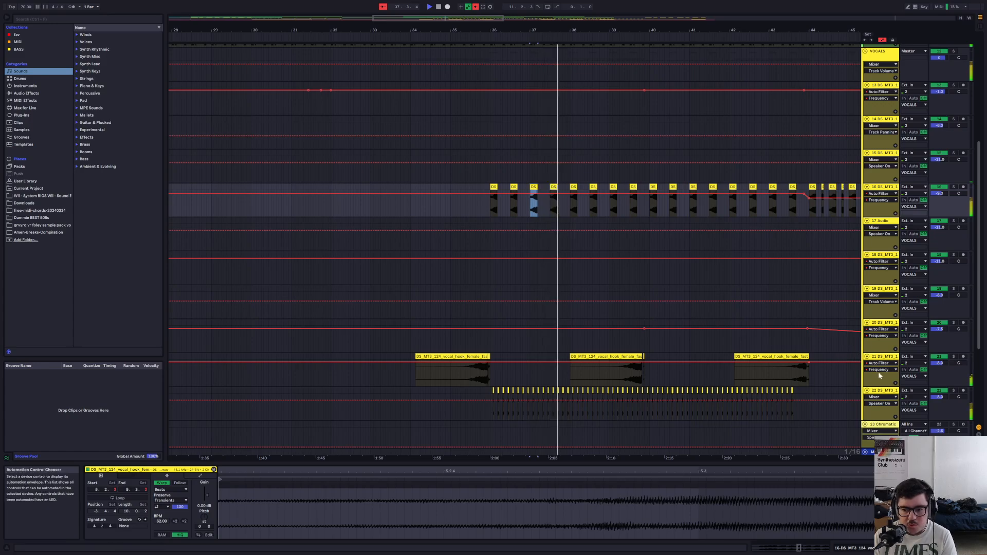
# Solo vocal track 22, view its device chain, and zoom in on its short clips around bar 36
pyautogui.click(879, 393)
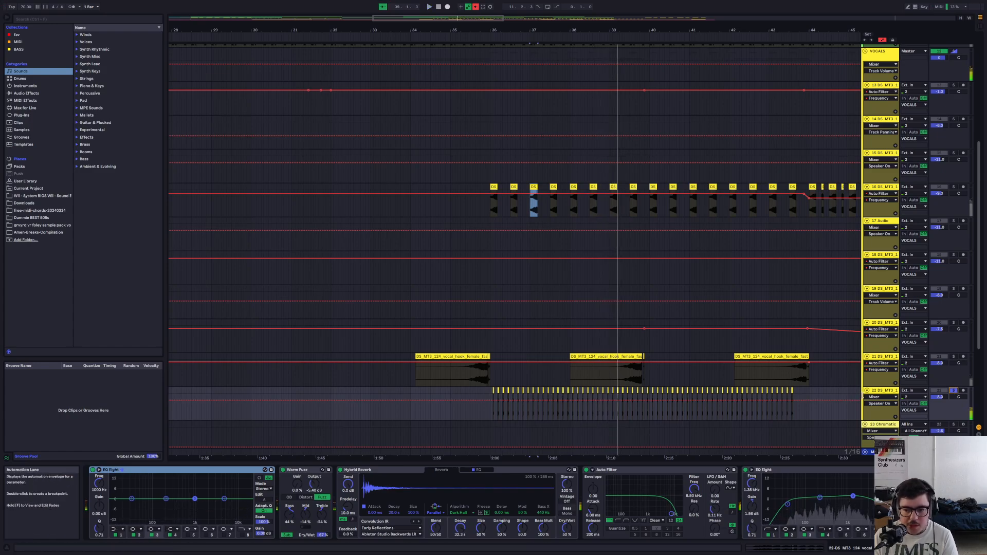
pyautogui.click(875, 394)
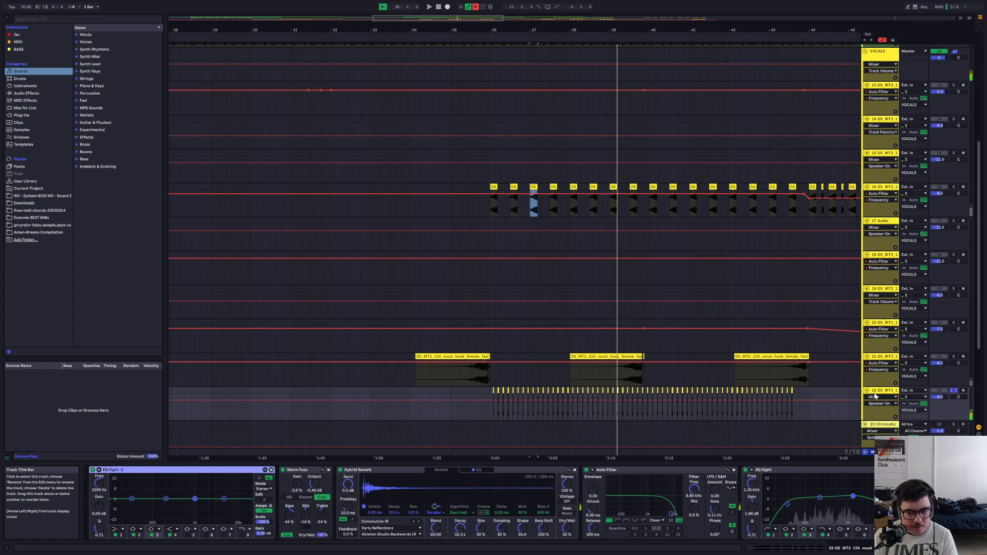
pyautogui.moveTo(472, 17); pyautogui.dragTo(457, 71)
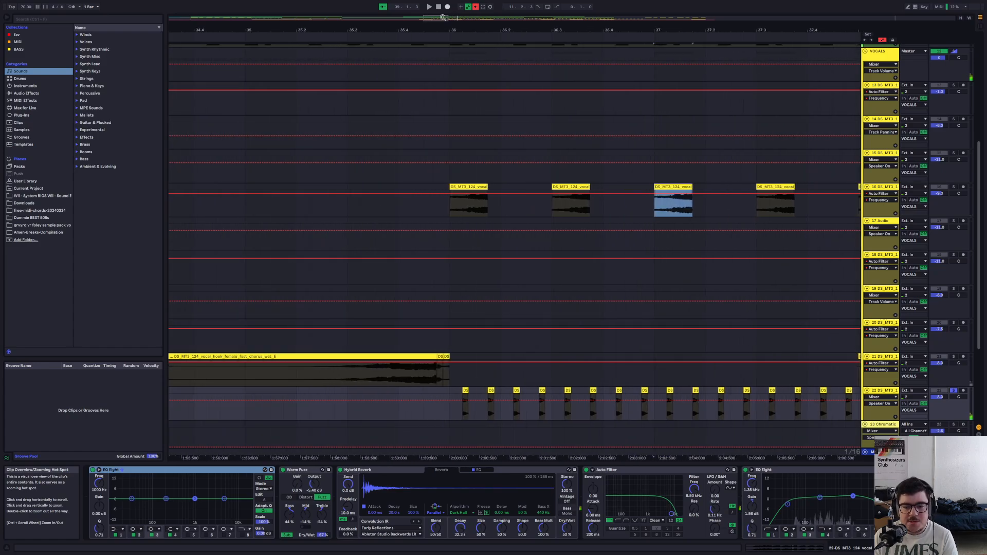
# Solo vocal track 21 and play the end of its long reversed clip just before bar 36
pyautogui.click(440, 364)
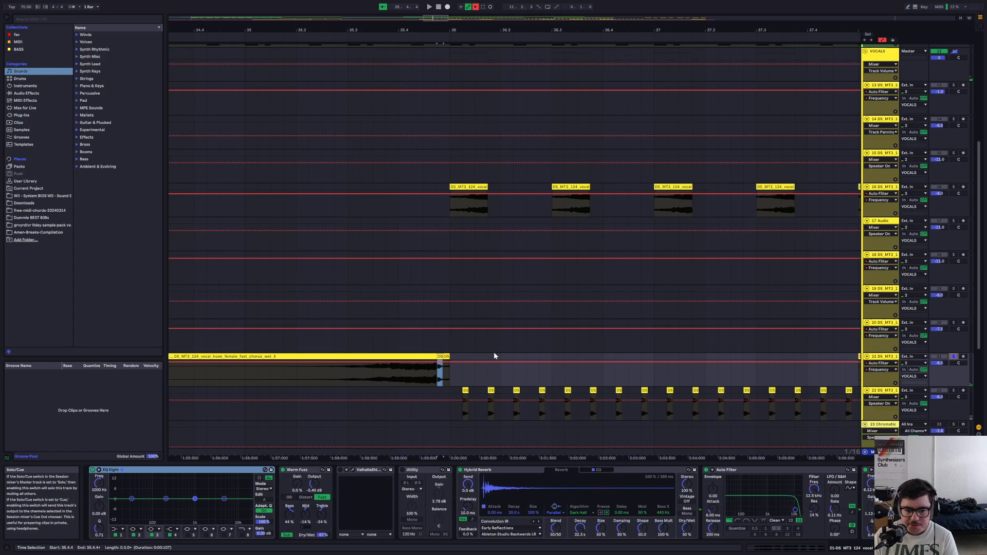
pyautogui.click(387, 339)
pyautogui.press('space')
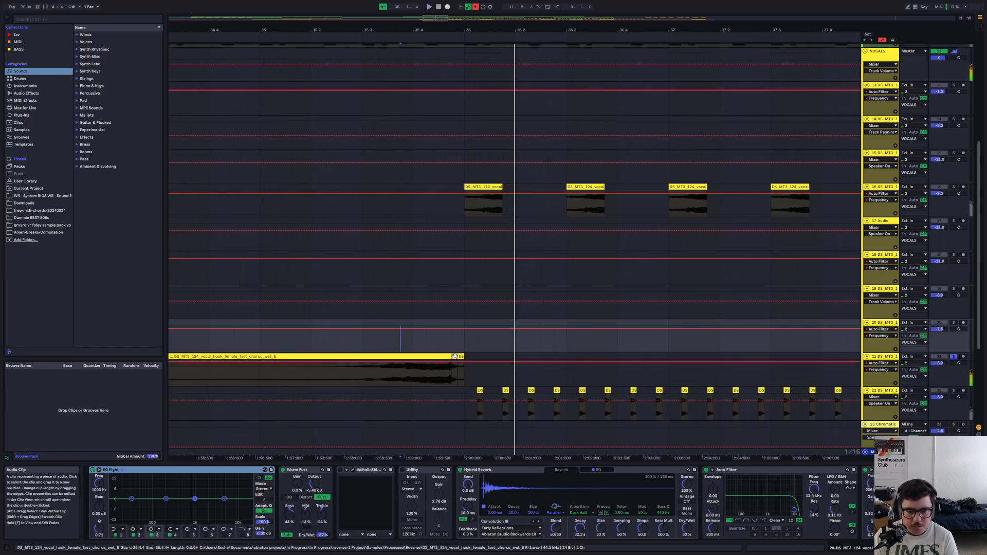
pyautogui.click(411, 339)
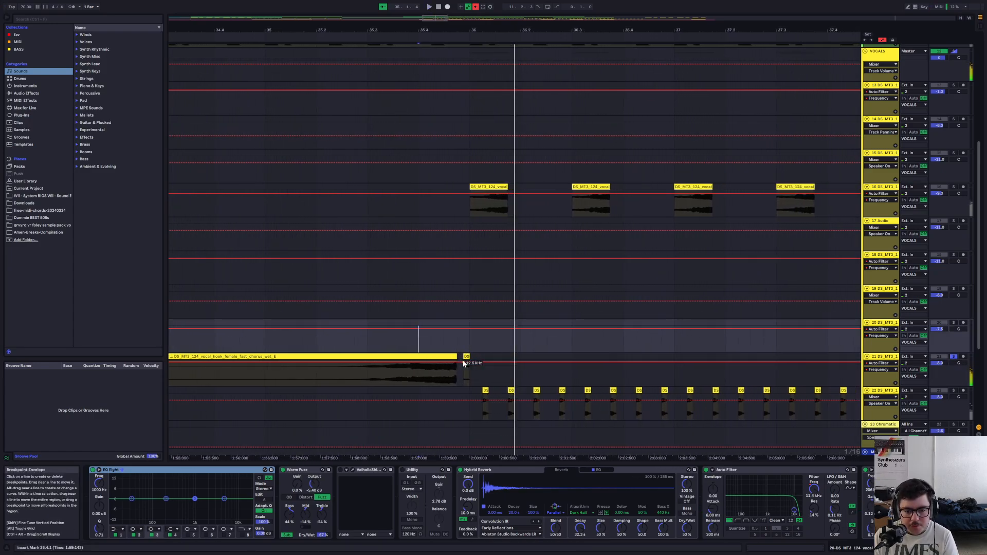
# Loop the tiny clip slice at the end of track 21's vocal before bar 36 and play into the loop
pyautogui.click(460, 356)
pyautogui.rightClick(460, 355)
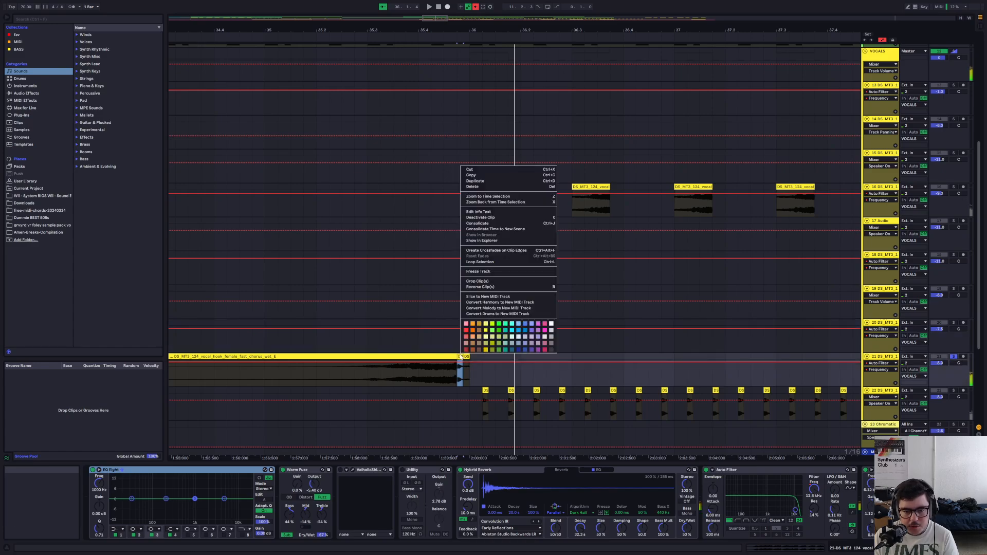
pyautogui.click(498, 262)
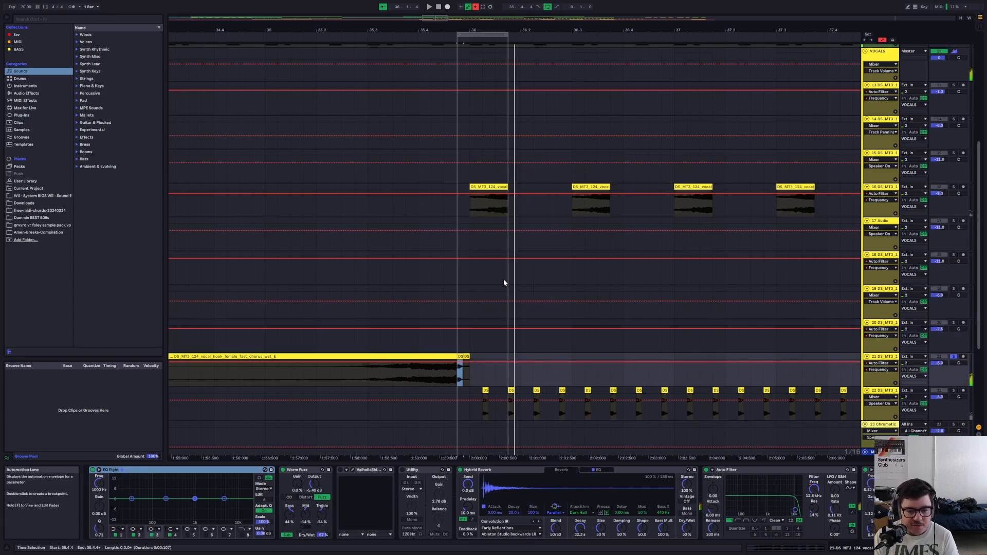
pyautogui.click(497, 35)
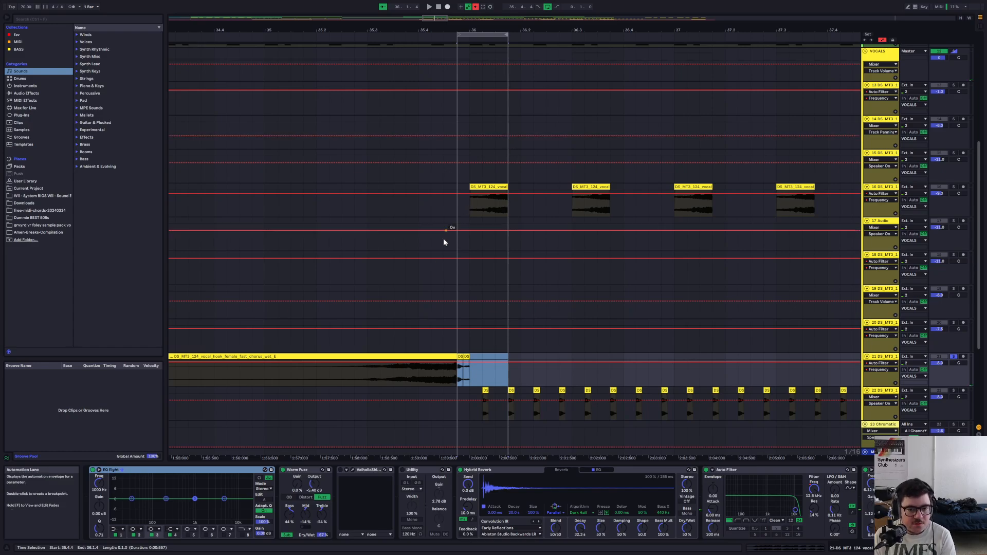
pyautogui.click(432, 265)
pyautogui.press('space')
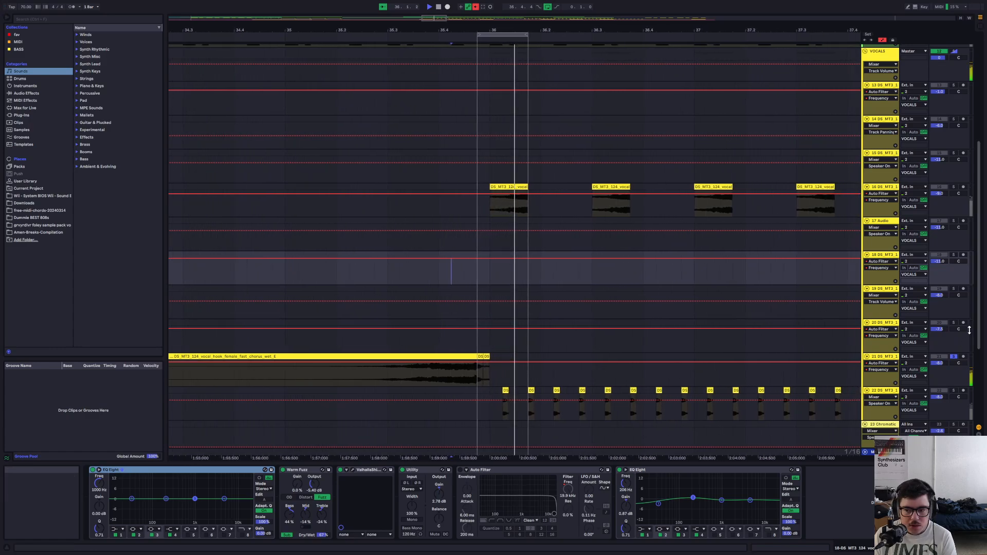
# Solo track 22 instead of track 21 and play from just before bar 36 with looping switched off
pyautogui.click(955, 392)
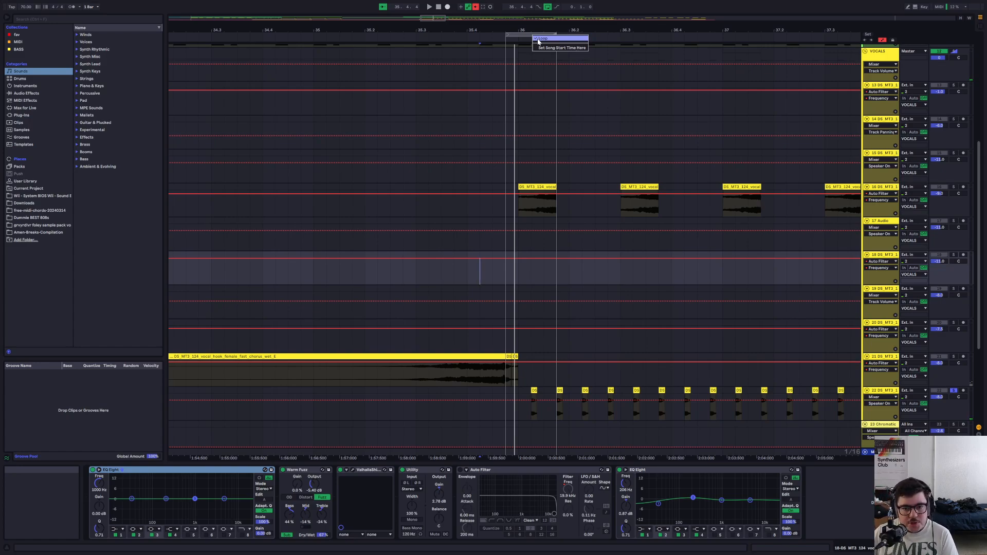
pyautogui.click(493, 115)
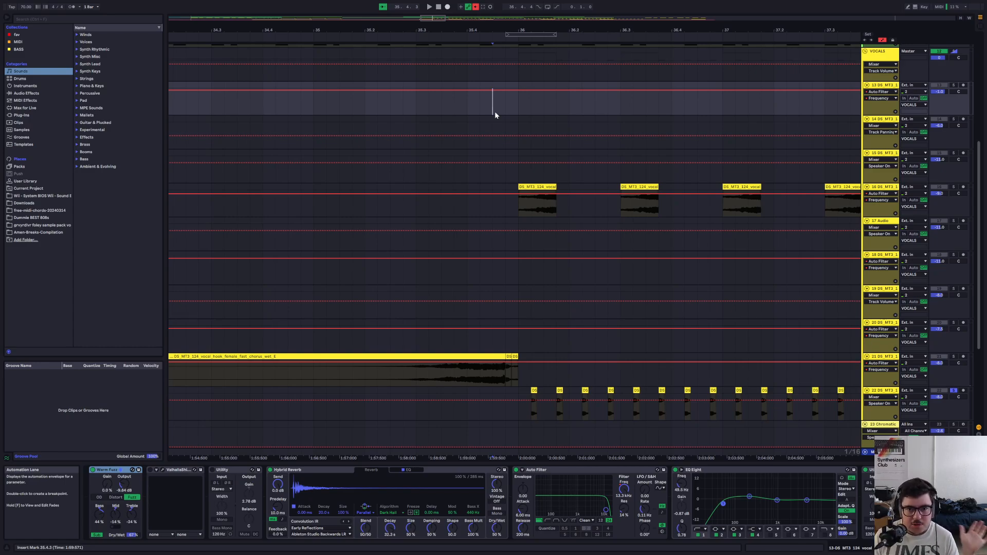
pyautogui.press('space')
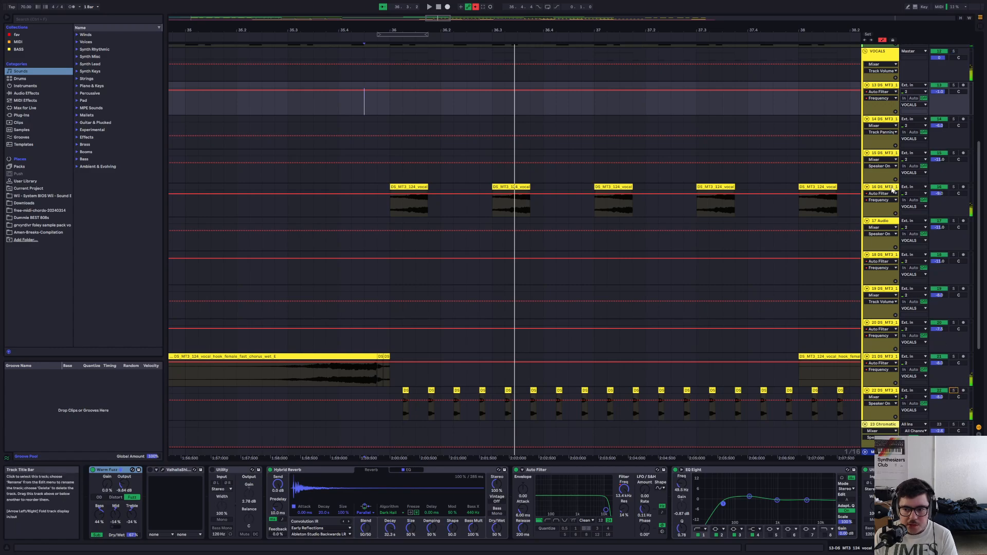
# Play the full mix from just before bar 36 and survey the vocal tracks and the tracks beneath them
pyautogui.click(365, 175)
pyautogui.press('space')
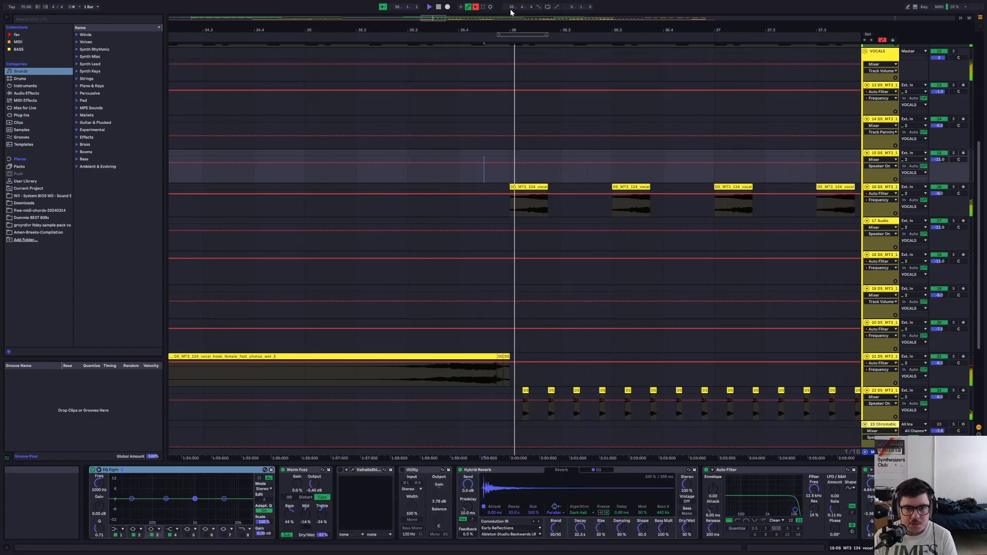
pyautogui.moveTo(431, 18); pyautogui.dragTo(431, 0)
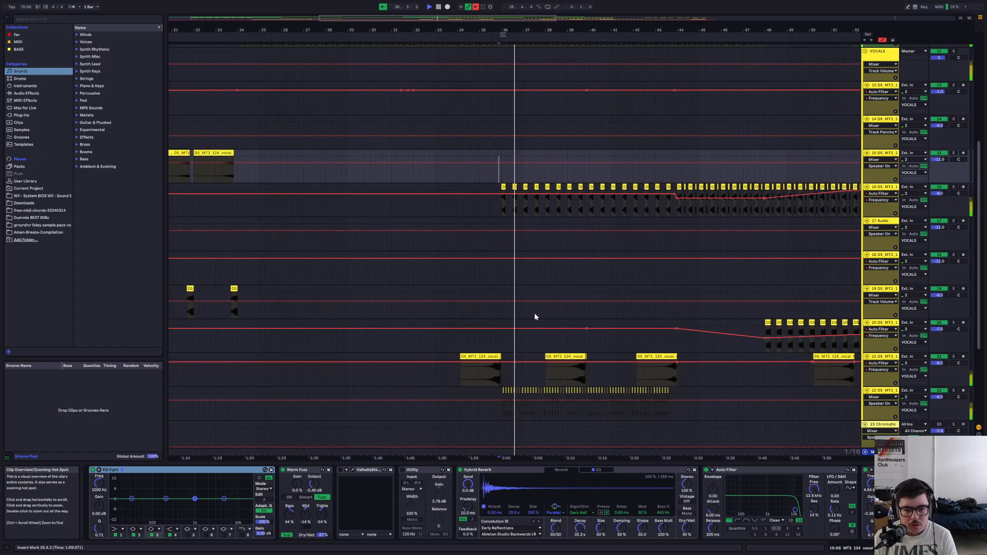
pyautogui.scroll(-3, 556, 336)
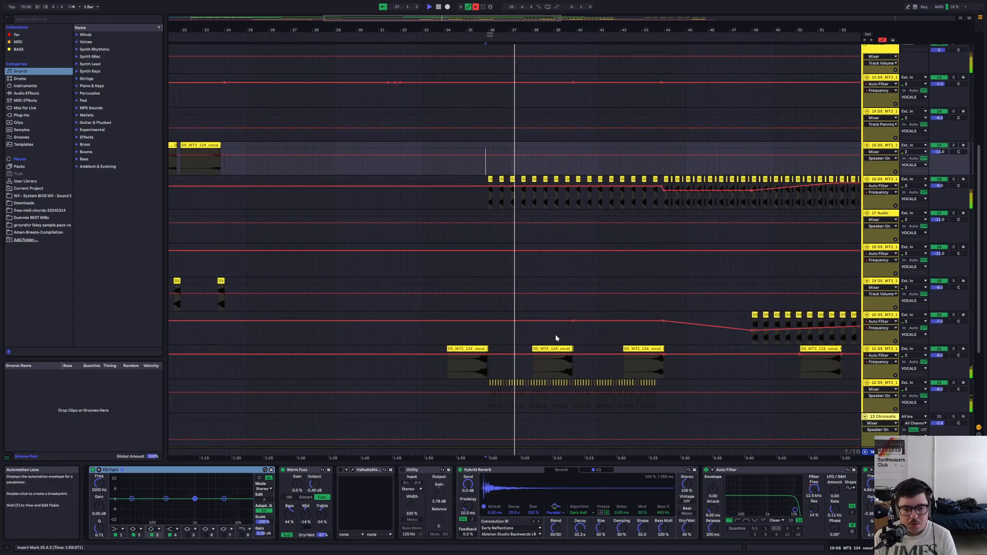
pyautogui.scroll(-2, 555, 335)
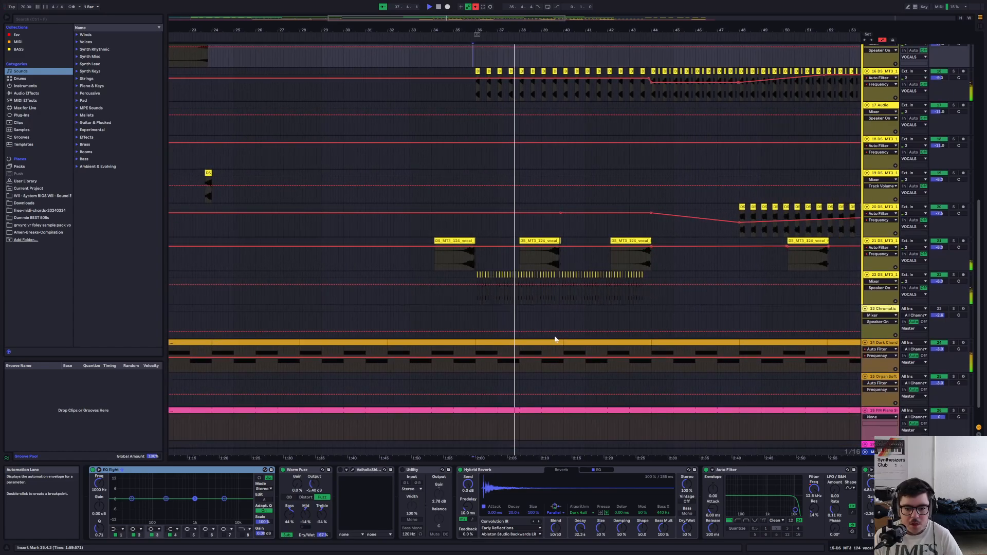
pyautogui.scroll(3, 554, 337)
pyautogui.click(554, 338)
pyautogui.scroll(1, 555, 335)
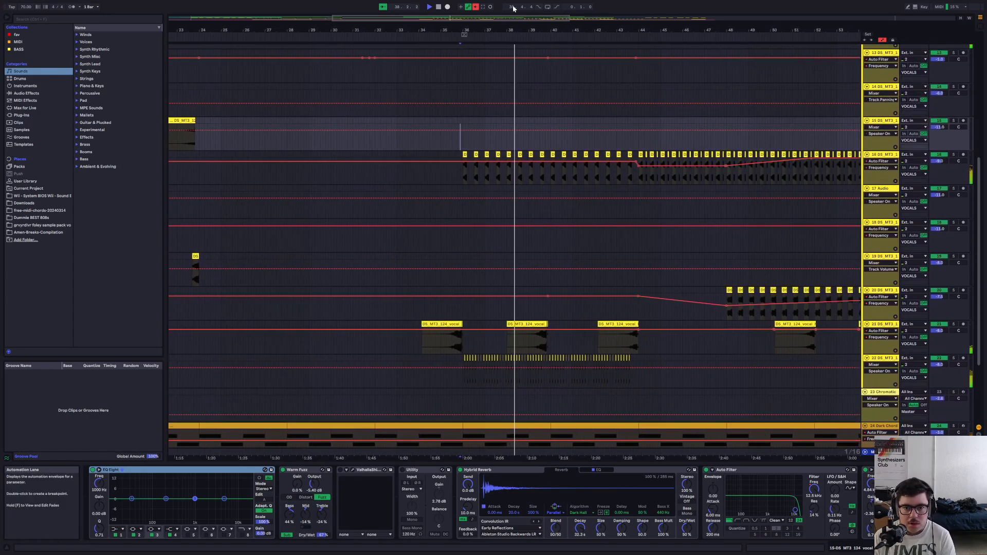
# Examine the repeating clips on vocal tracks 16, 20, 21 and 22 from bar 36 onward during playback
pyautogui.moveTo(489, 18); pyautogui.dragTo(521, 44)
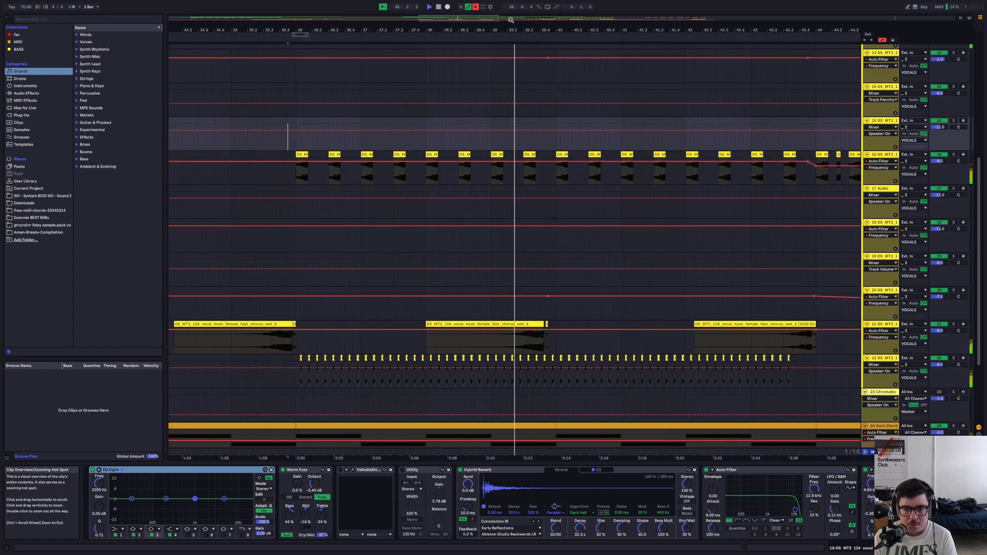
pyautogui.click(742, 132)
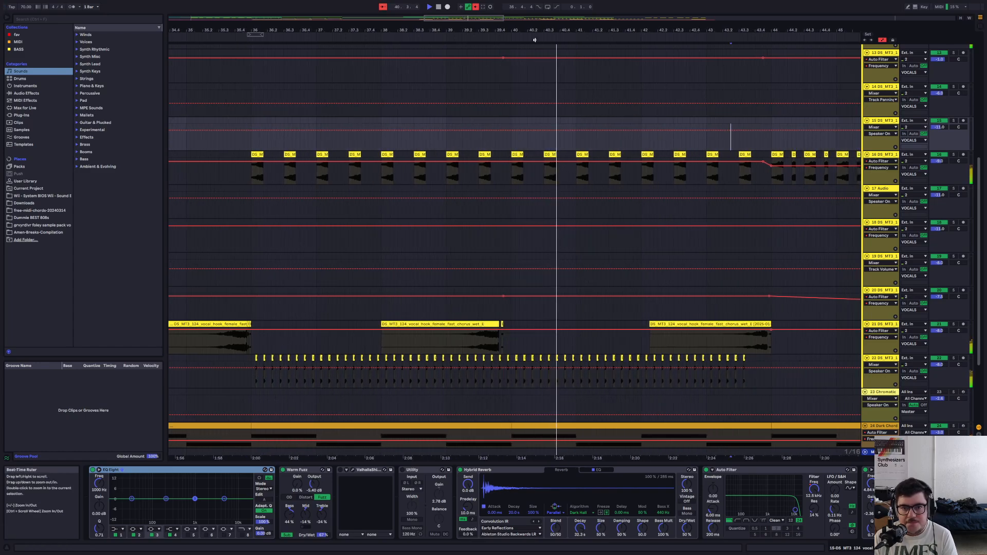
pyautogui.moveTo(481, 18); pyautogui.dragTo(431, 0)
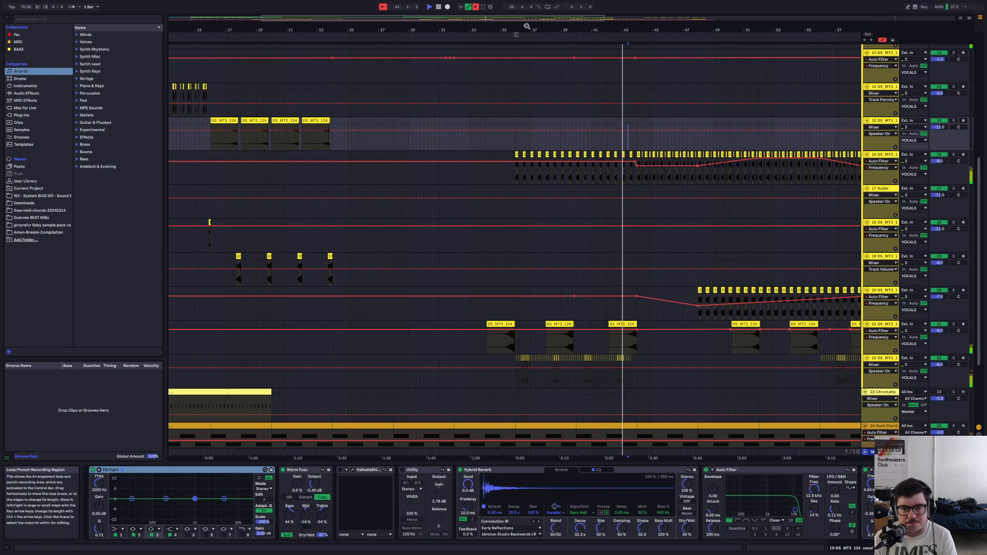
pyautogui.moveTo(437, 18); pyautogui.dragTo(497, 19)
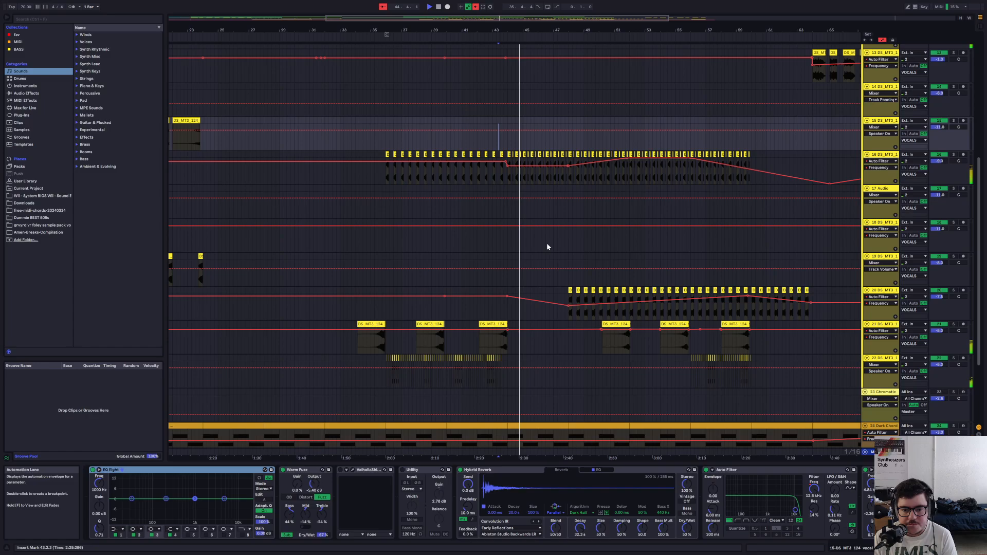
# Look over the synth, drum and vocal tracks around bar 44 and view group track 10's device chain
pyautogui.scroll(-1, 547, 243)
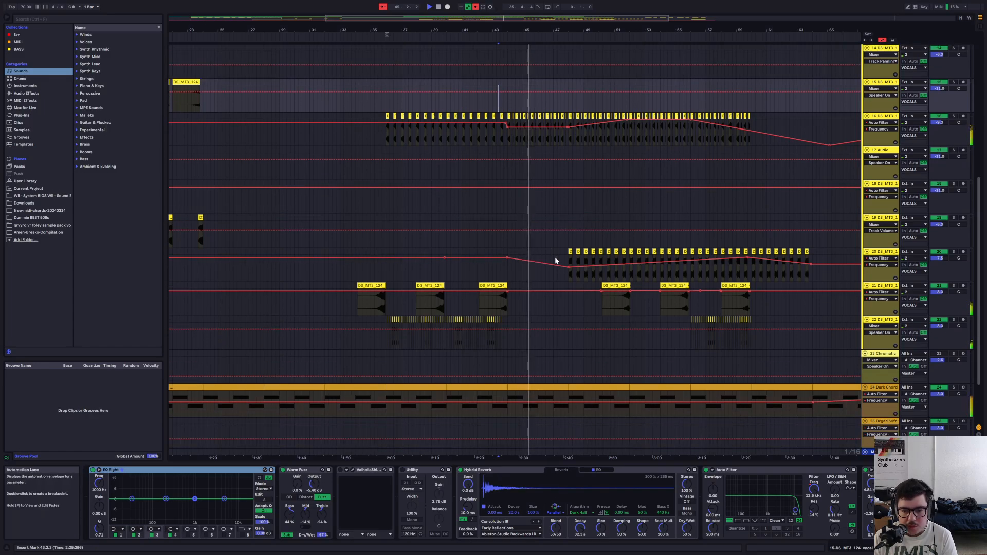
pyautogui.scroll(-2, 570, 311)
pyautogui.scroll(9, 555, 272)
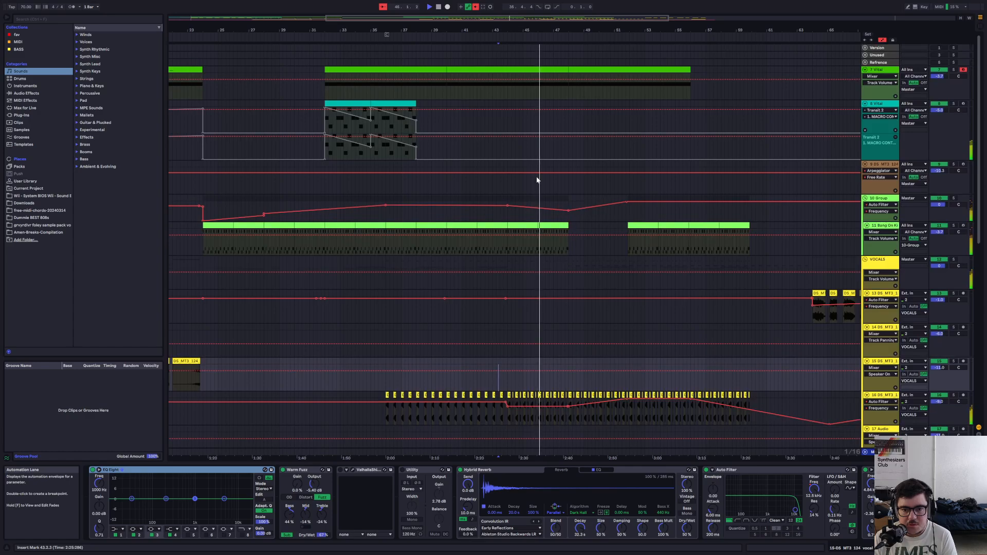
pyautogui.click(507, 196)
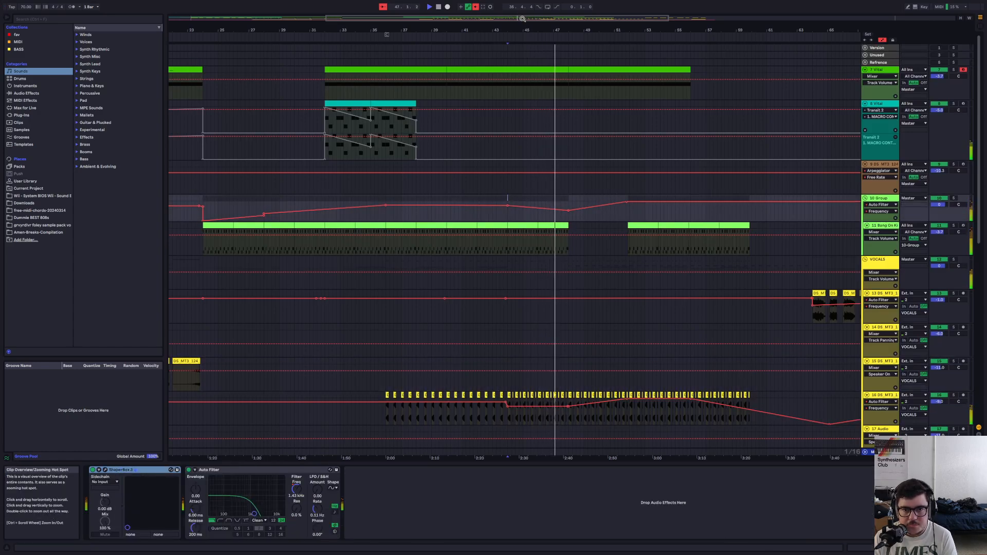
# Solo vocal track 20 and select its first short clip at bar 48
pyautogui.moveTo(523, 18); pyautogui.dragTo(550, 78)
pyautogui.scroll(-3, 492, 205)
pyautogui.scroll(-3, 393, 268)
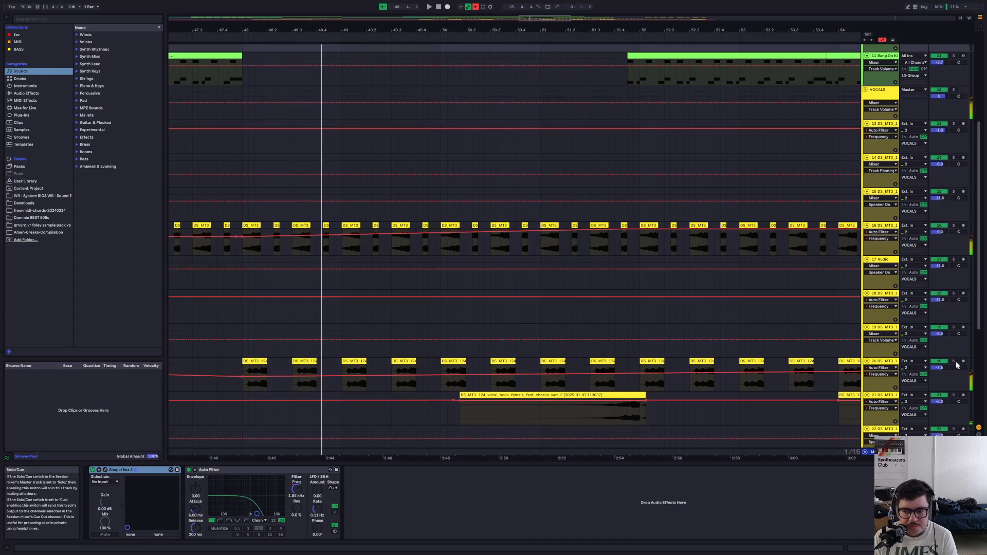
pyautogui.click(254, 378)
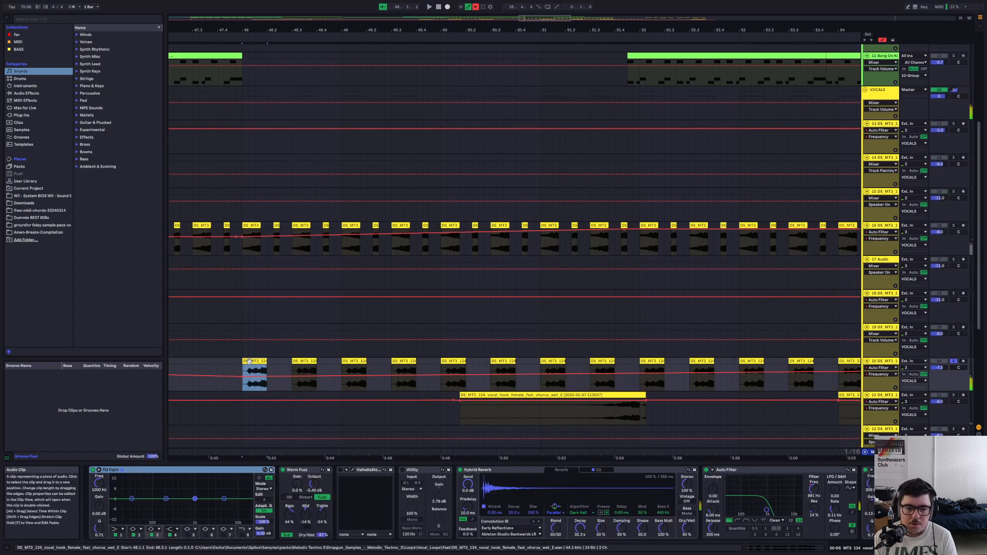
# Solo vocal track 13 and play its first clip in the intro at bar 4
pyautogui.doubleClick(575, 34)
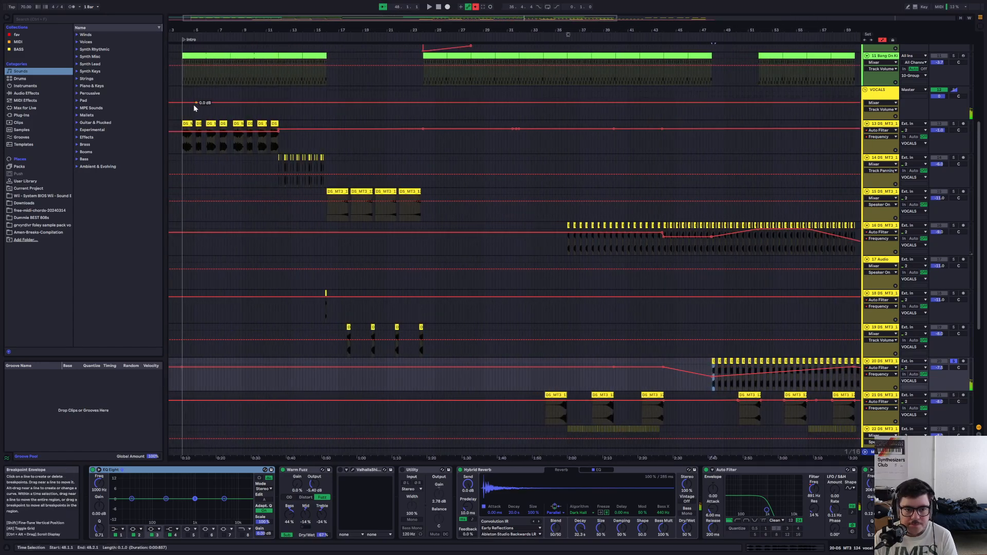
pyautogui.click(883, 128)
pyautogui.click(954, 124)
pyautogui.press('space')
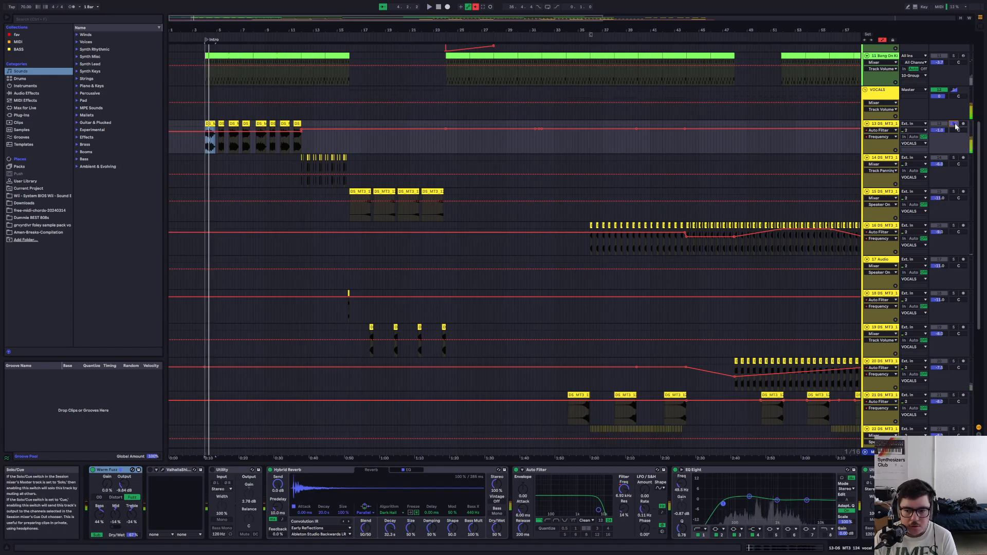
# Compare track 20's clips from bar 48 with track 13's returning vocal, selecting its first clip at bar 64
pyautogui.moveTo(386, 18); pyautogui.dragTo(603, 19)
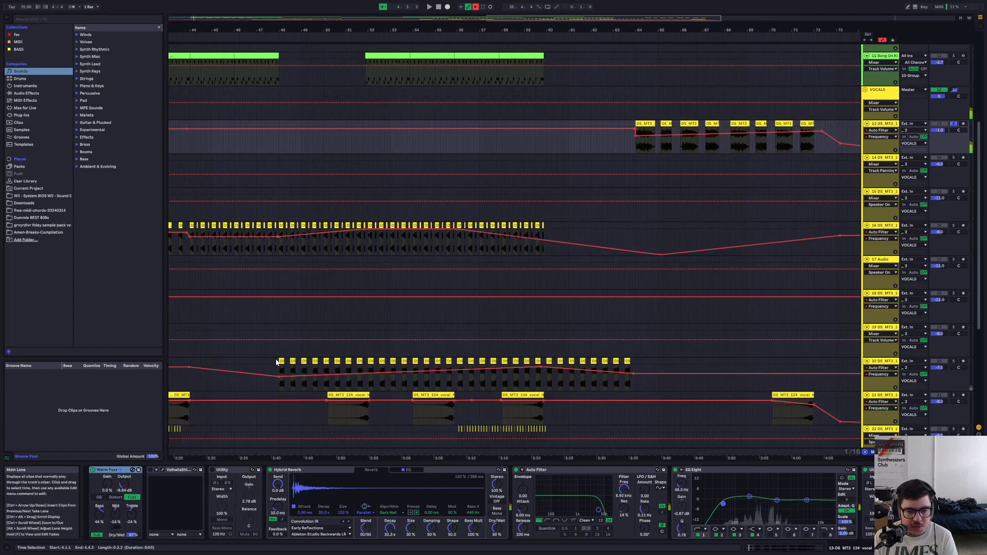
pyautogui.click(282, 374)
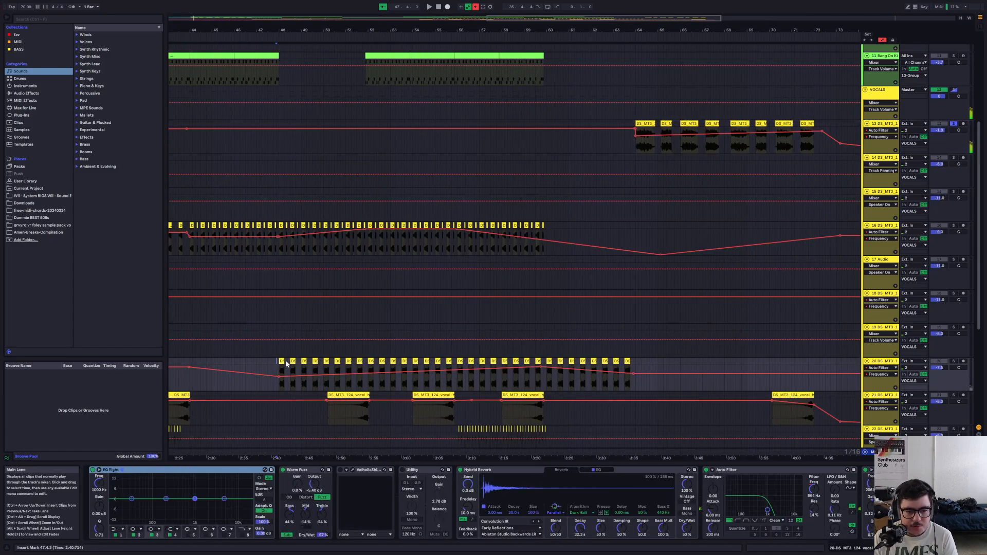
pyautogui.click(644, 122)
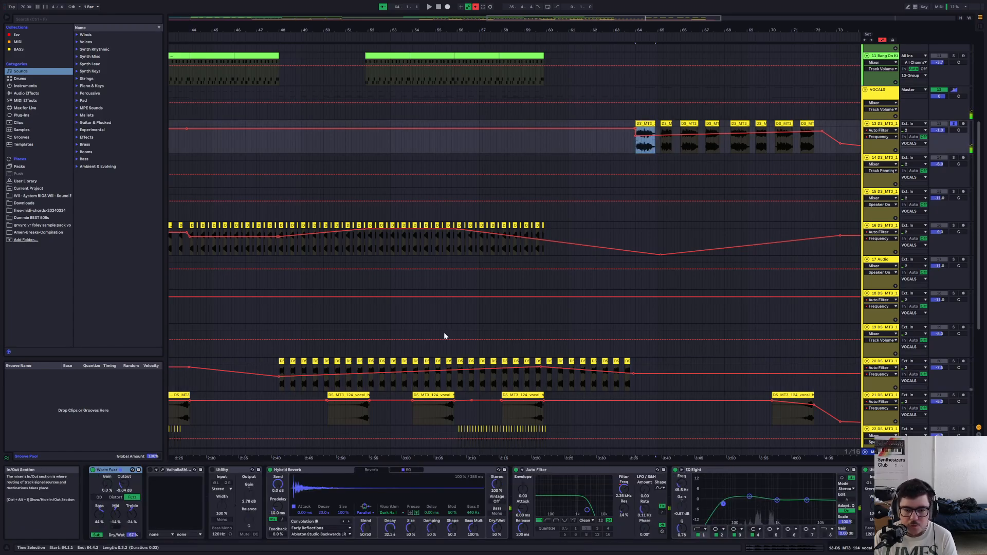
# Play track 20's short vocal clips from bar 48 in solo and restore the full mix
pyautogui.click(278, 363)
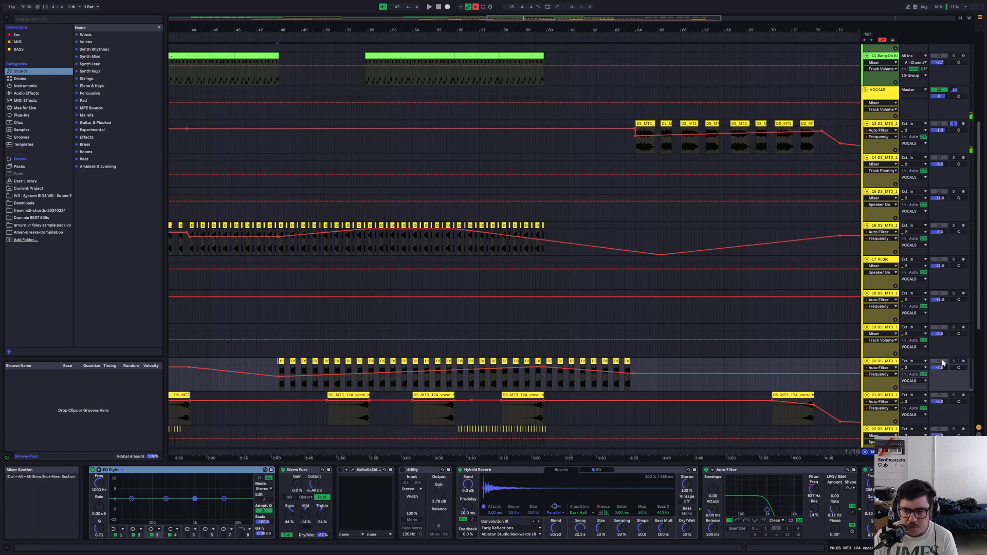
pyautogui.press('space')
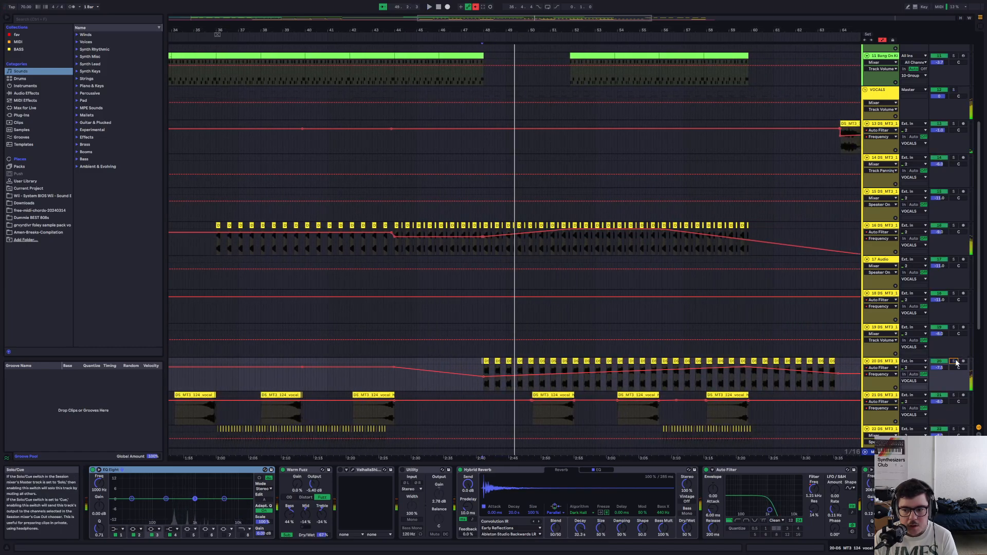
pyautogui.press('space')
# Play the full mix from just before bar 48 to hear track 20's vocal enter, and save the set
pyautogui.click(481, 328)
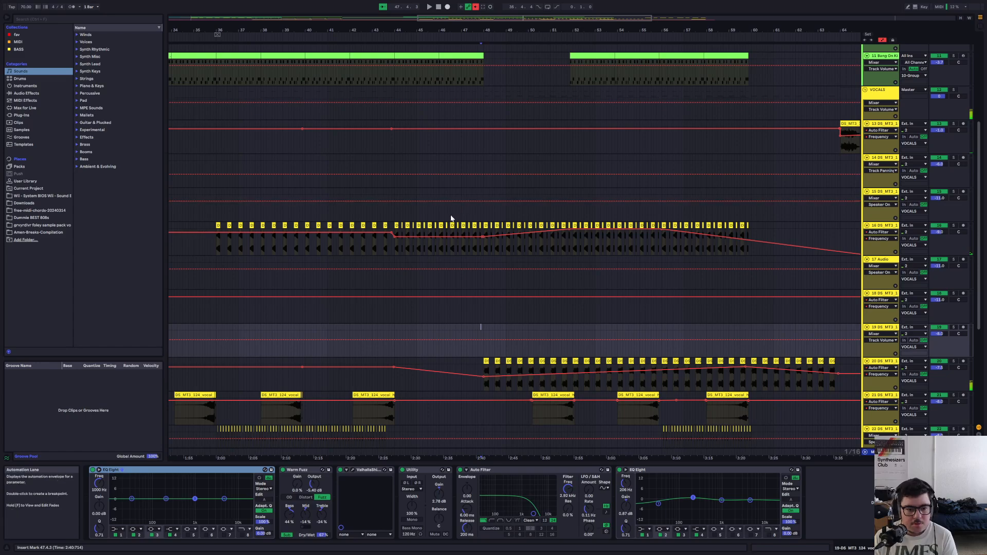
pyautogui.press('space')
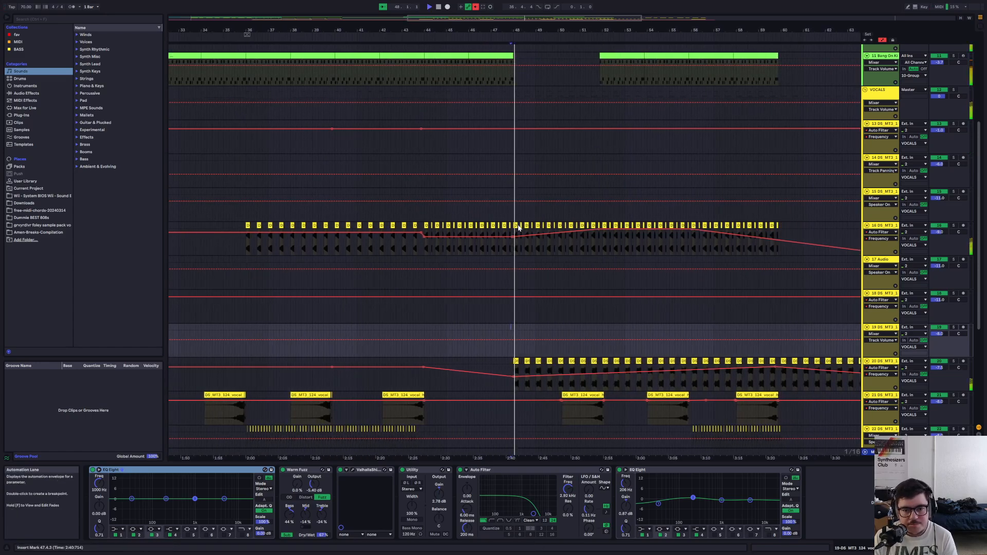
pyautogui.hotkey('ctrl', 's')
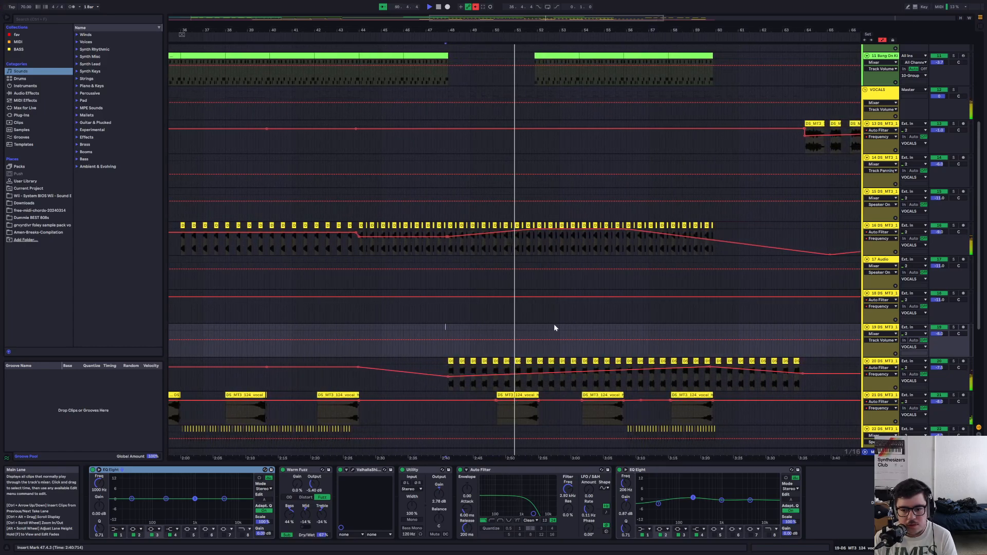
pyautogui.scroll(-2, 553, 329)
pyautogui.scroll(8, 557, 335)
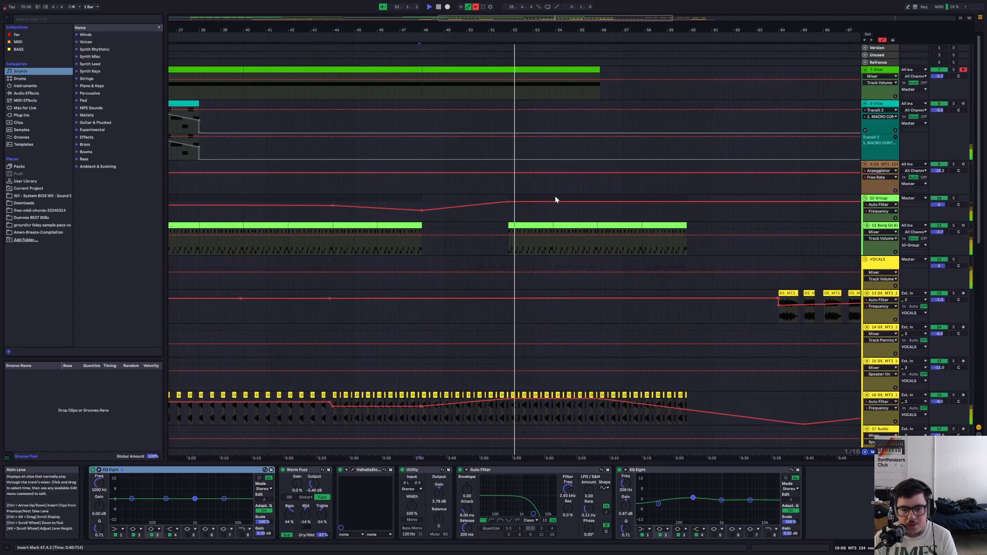
# Open track 11's first drum clip after the gap near bar 52 in an enlarged note editor and select its double kick at 1.3
pyautogui.click(519, 239)
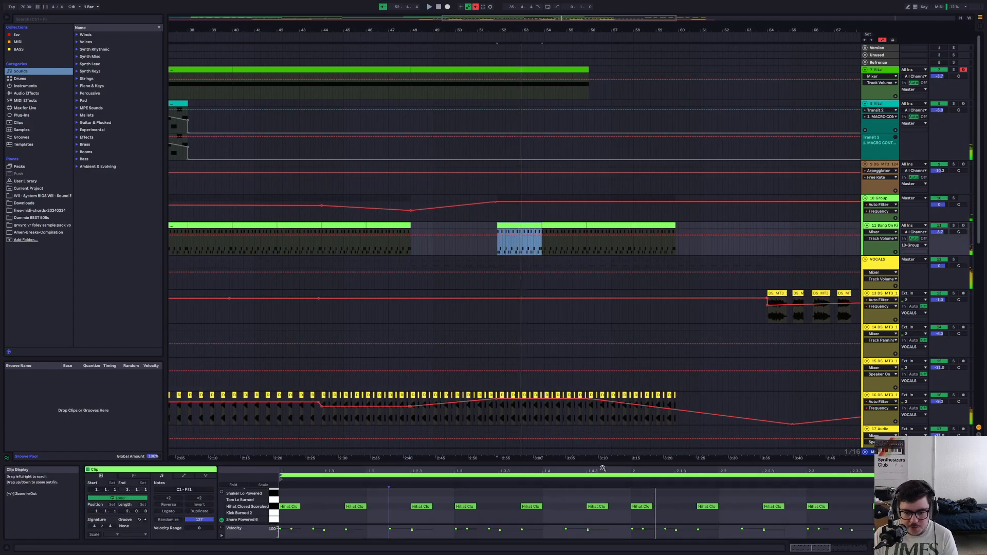
pyautogui.moveTo(604, 464); pyautogui.dragTo(626, 306)
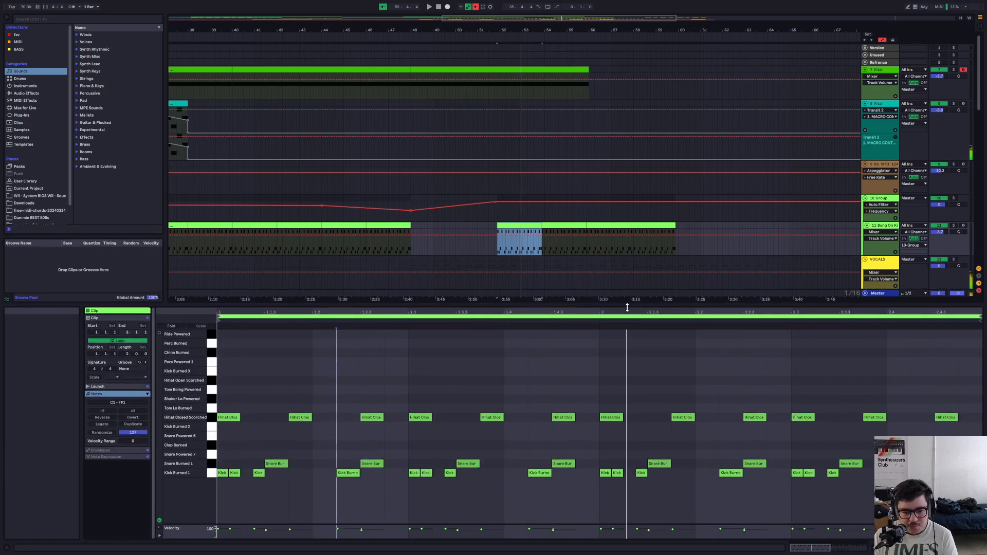
pyautogui.moveTo(406, 486); pyautogui.dragTo(466, 475)
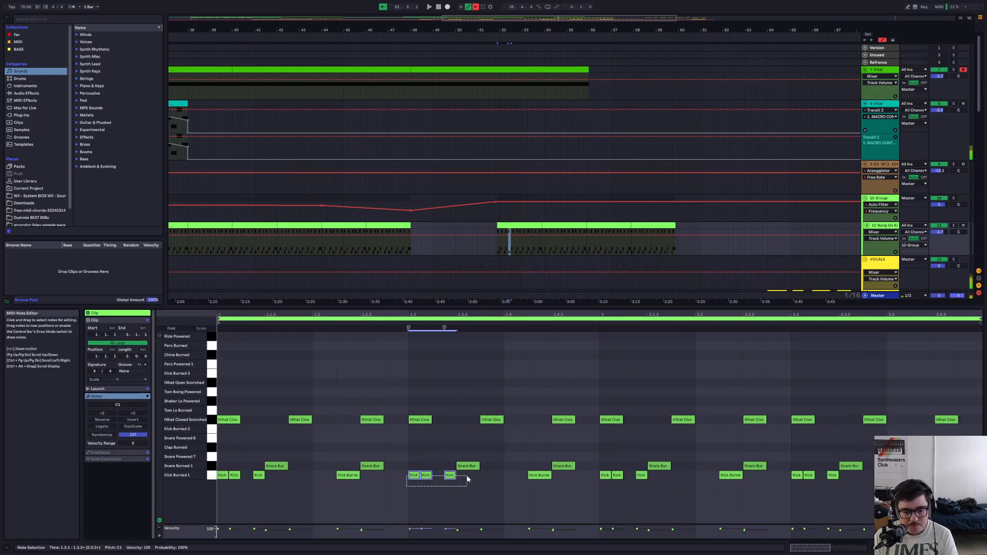
pyautogui.moveTo(405, 483); pyautogui.dragTo(427, 477)
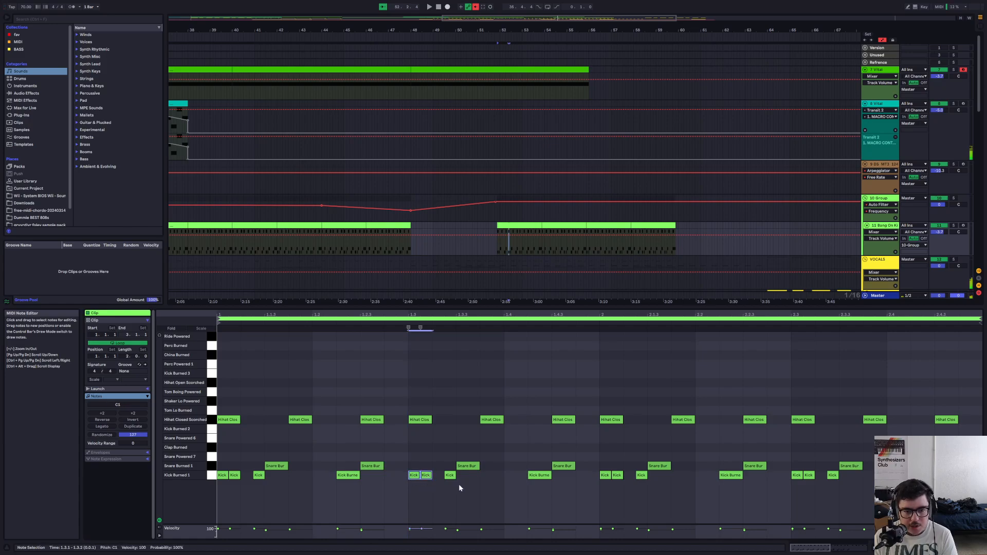
# Open the drum clip at bar 46, try splitting its kick note at 1.3 in two, and undo the split
pyautogui.click(401, 227)
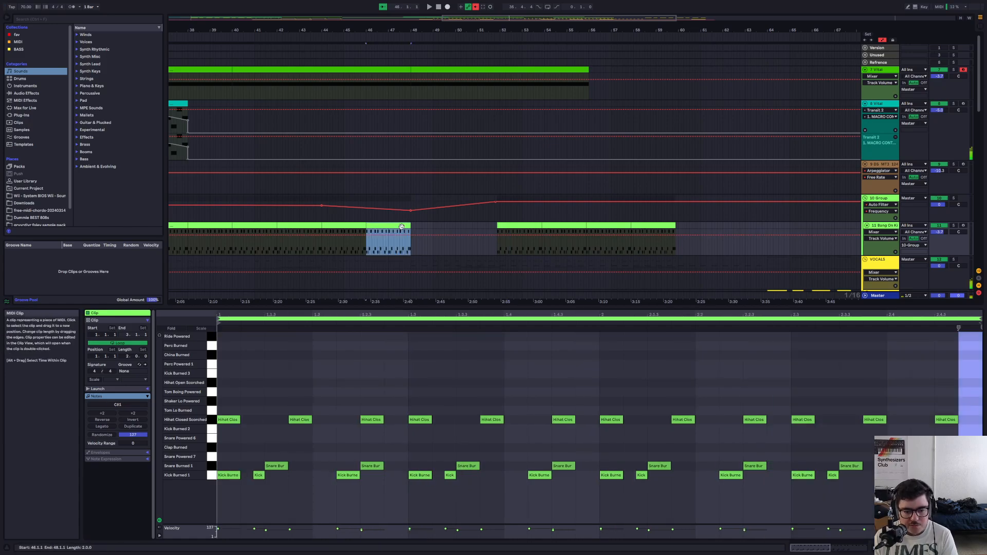
pyautogui.moveTo(406, 489); pyautogui.dragTo(464, 476)
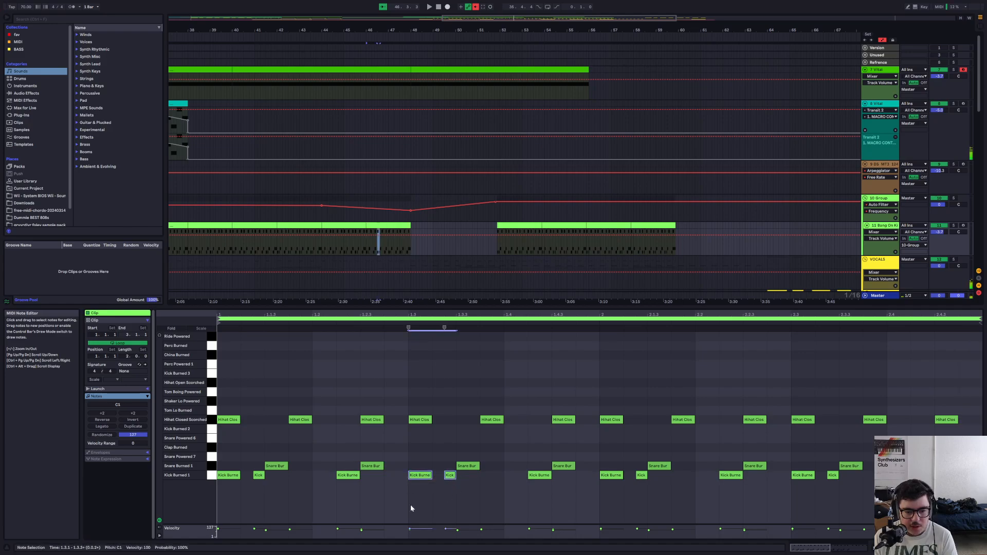
pyautogui.moveTo(399, 506); pyautogui.dragTo(424, 479)
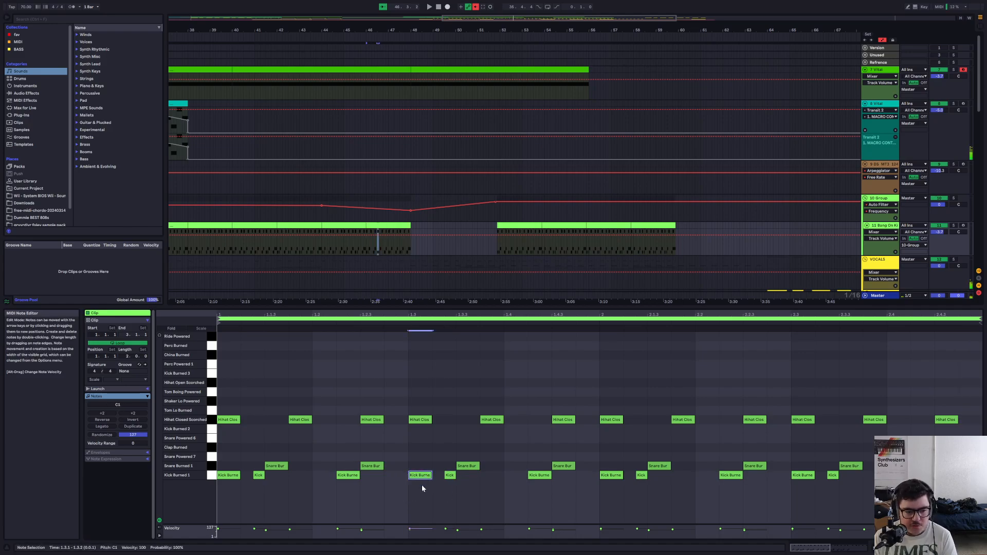
pyautogui.click(109, 412)
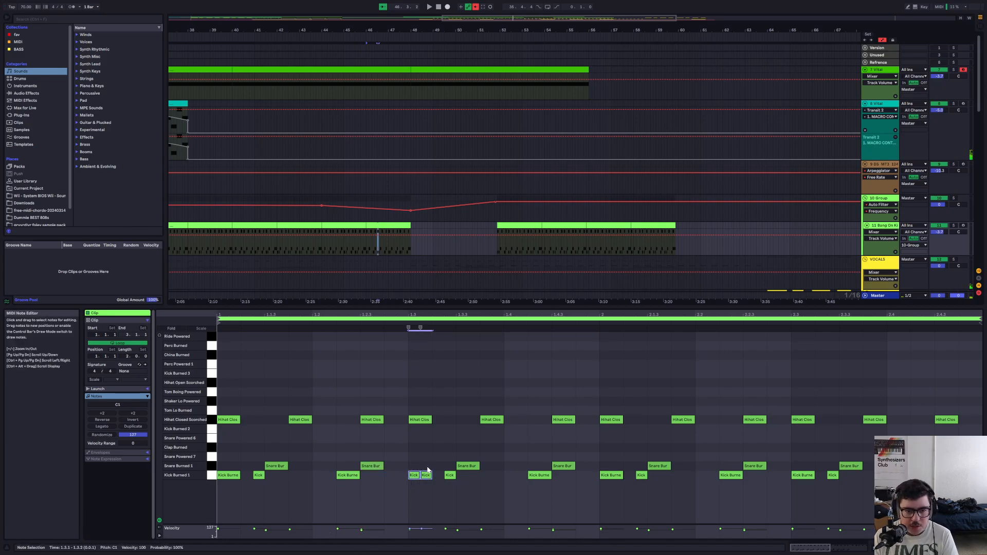
pyautogui.hotkey('ctrl', 'z')
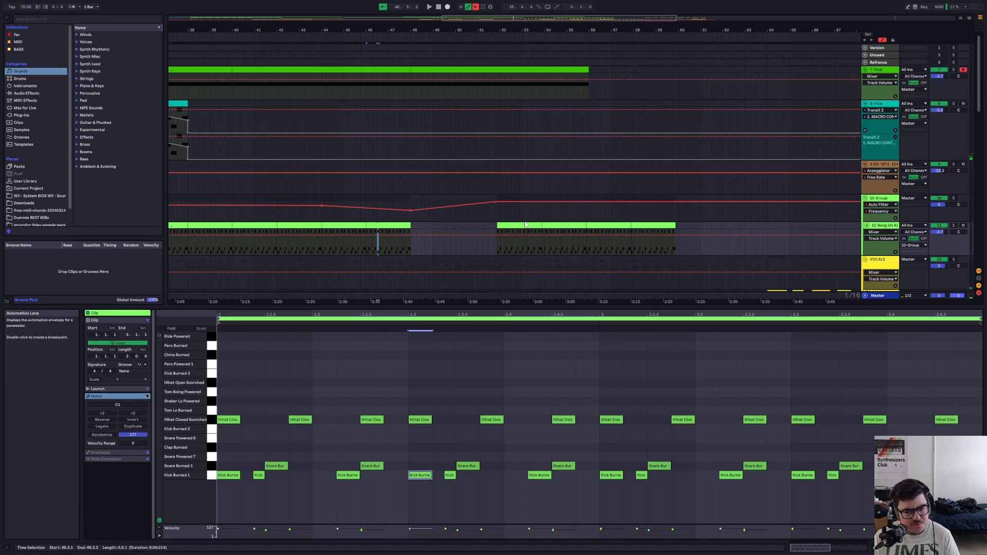
# Play the full mix from the drum clip near bar 52, shrink the note editor, and look over the vocal tracks
pyautogui.click(504, 225)
pyautogui.press('space')
pyautogui.scroll(-5, 534, 221)
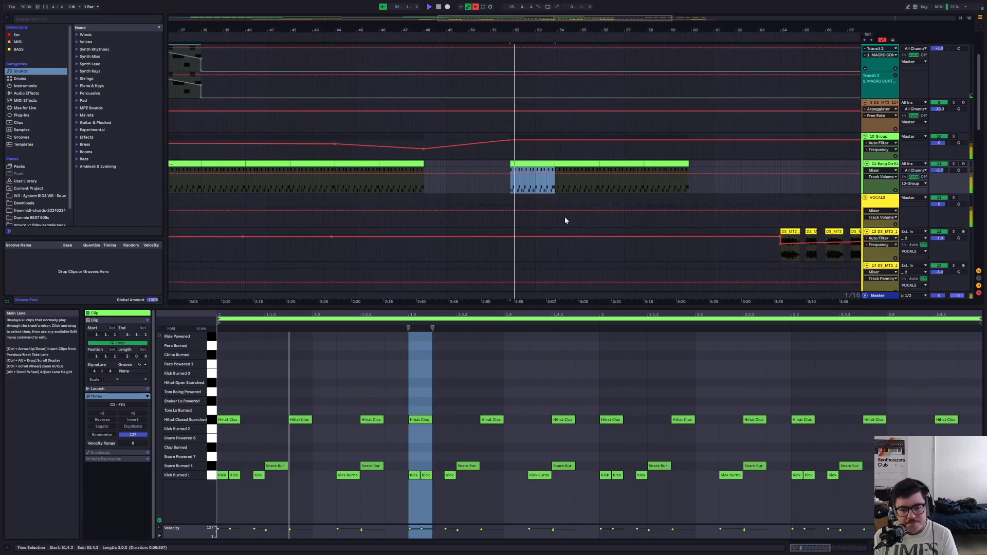
pyautogui.moveTo(617, 307); pyautogui.dragTo(617, 464)
pyautogui.scroll(-3, 764, 425)
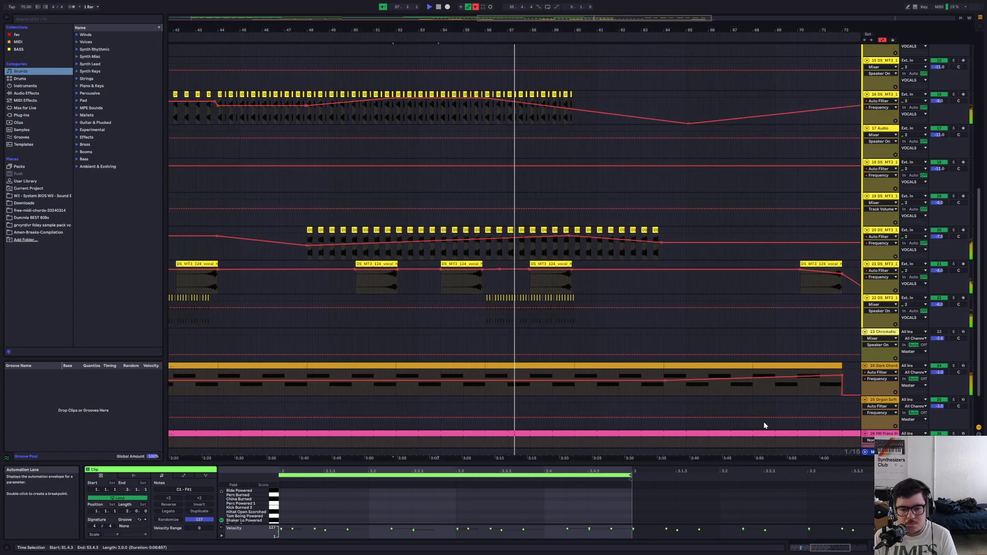
pyautogui.scroll(-3, 650, 365)
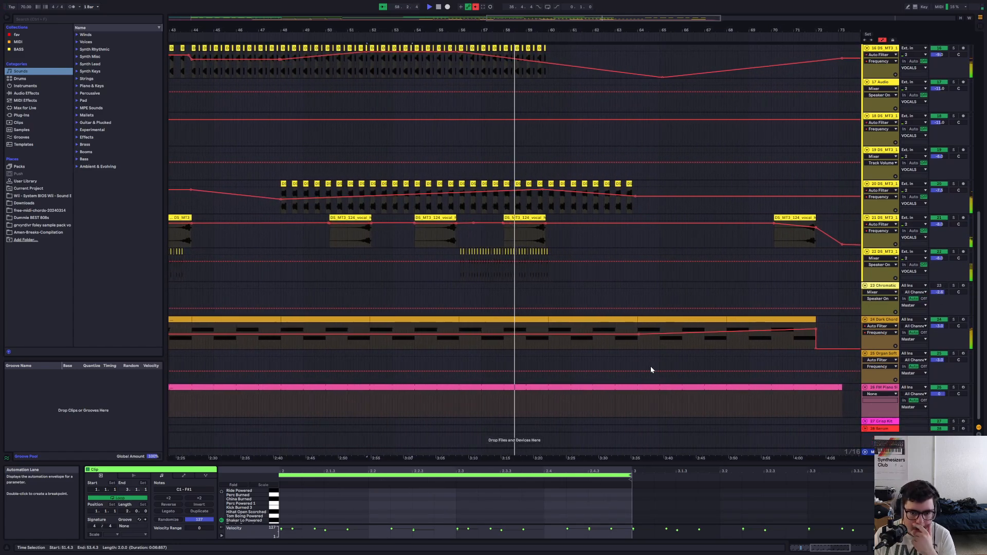
pyautogui.scroll(3, 640, 364)
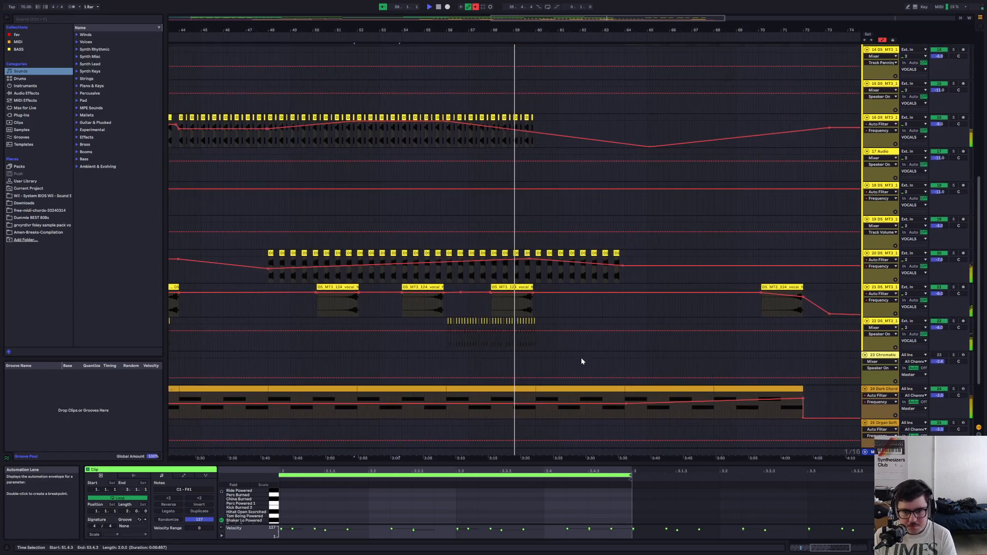
# Select track 21's long vocal clip at bar 58 and play it in solo
pyautogui.click(519, 285)
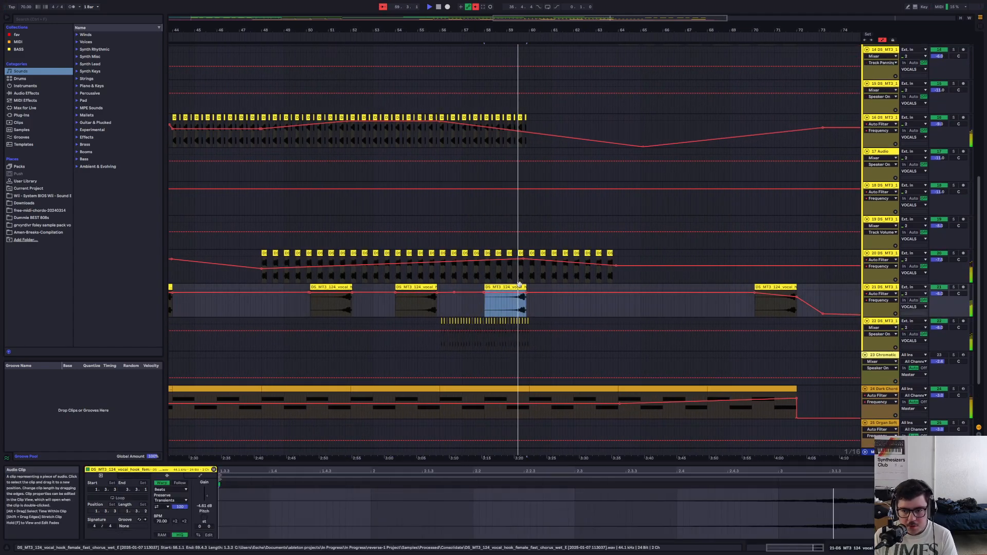
pyautogui.press('space')
pyautogui.click(954, 287)
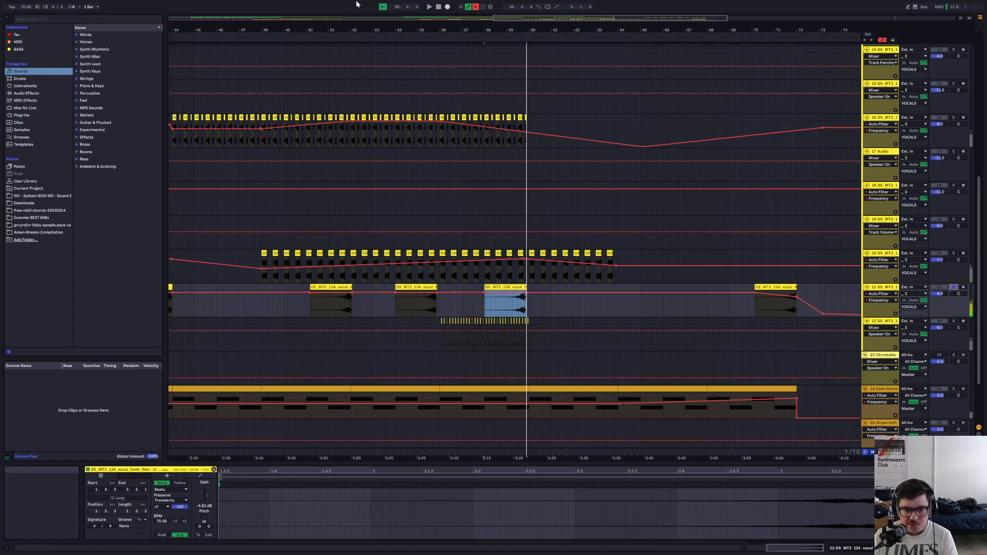
# Compare the tail of track 21's bar 58 clip with track 22's short clip at 59.4.2
pyautogui.moveTo(573, 19); pyautogui.dragTo(446, 69)
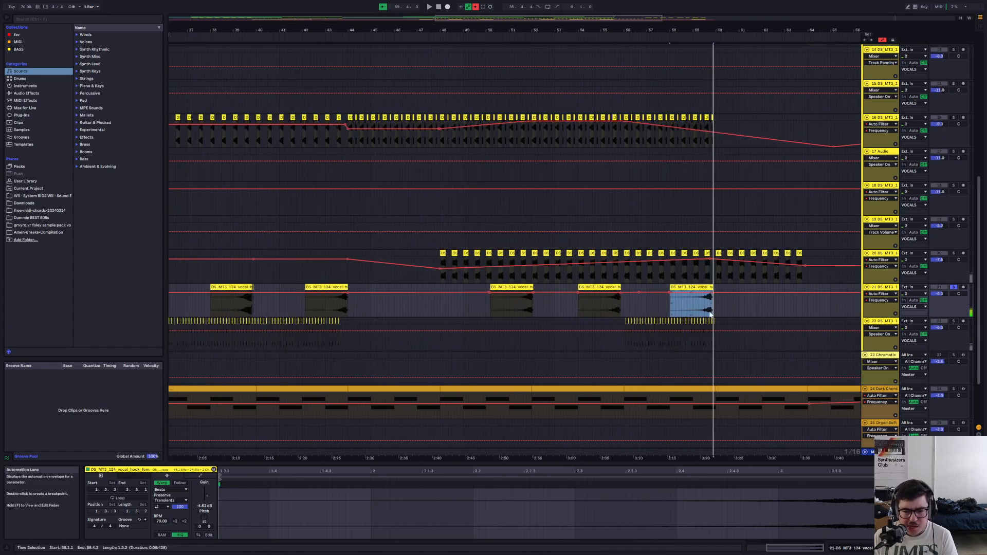
pyautogui.moveTo(470, 19); pyautogui.dragTo(596, 76)
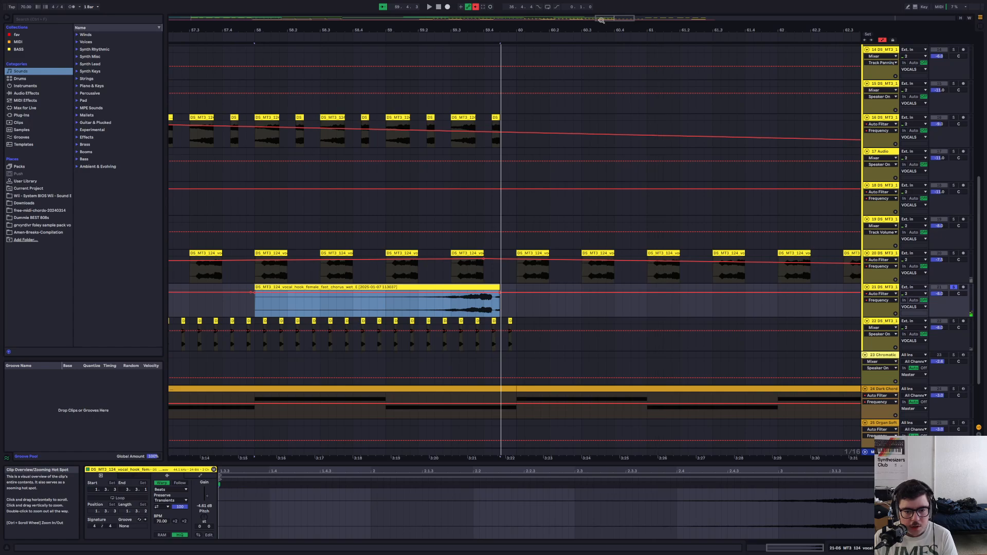
pyautogui.moveTo(601, 20); pyautogui.dragTo(603, 36)
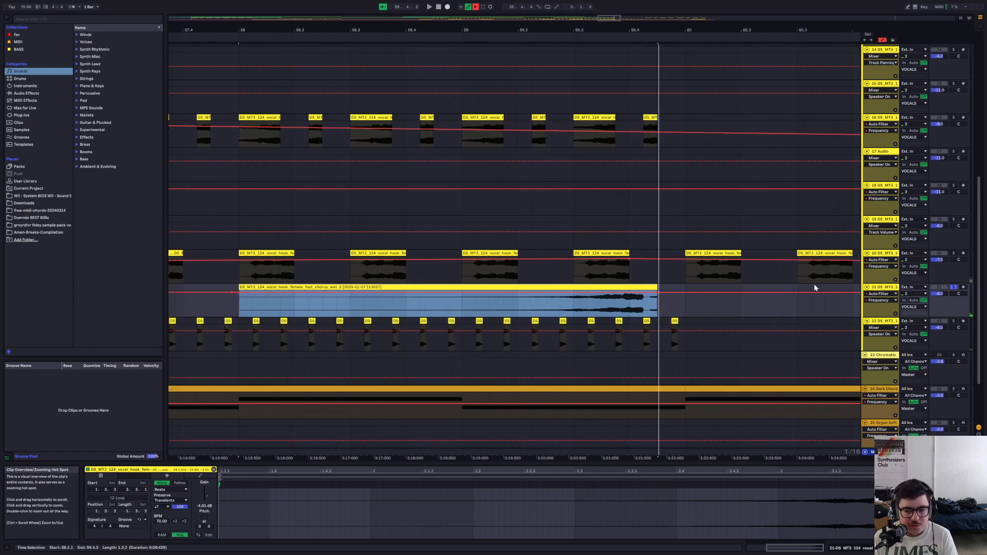
pyautogui.click(644, 313)
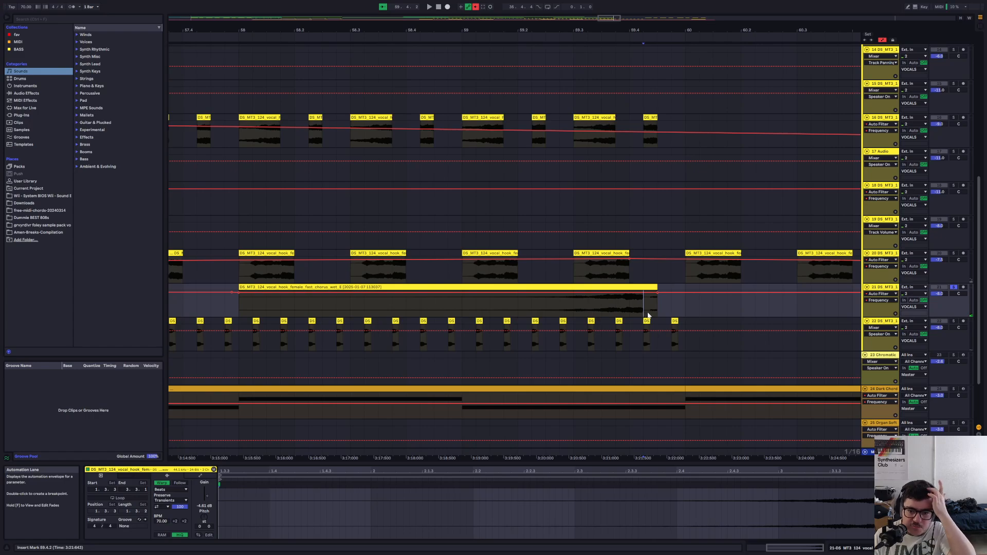
pyautogui.moveTo(648, 316); pyautogui.dragTo(647, 309)
pyautogui.hotkey('ctrl', 'z')
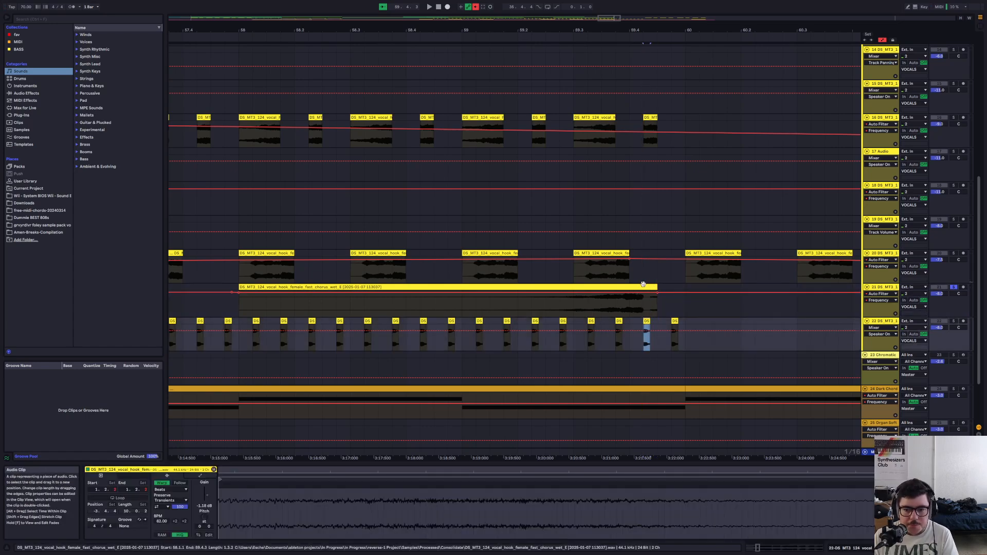
pyautogui.click(643, 284)
pyautogui.click(646, 321)
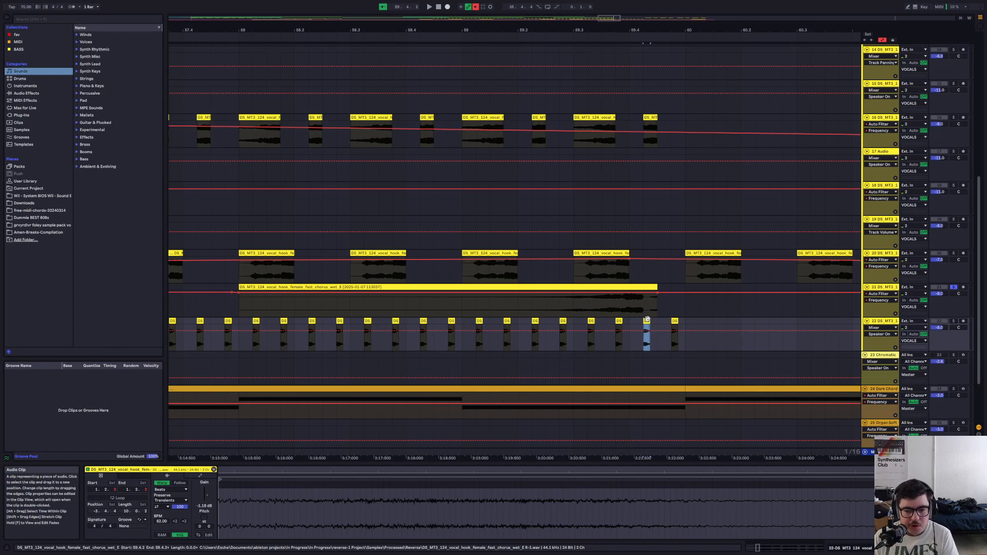
# Select most of track 21's bar 58 clip back from its end and play it in solo
pyautogui.moveTo(658, 307); pyautogui.dragTo(336, 308)
pyautogui.press('space')
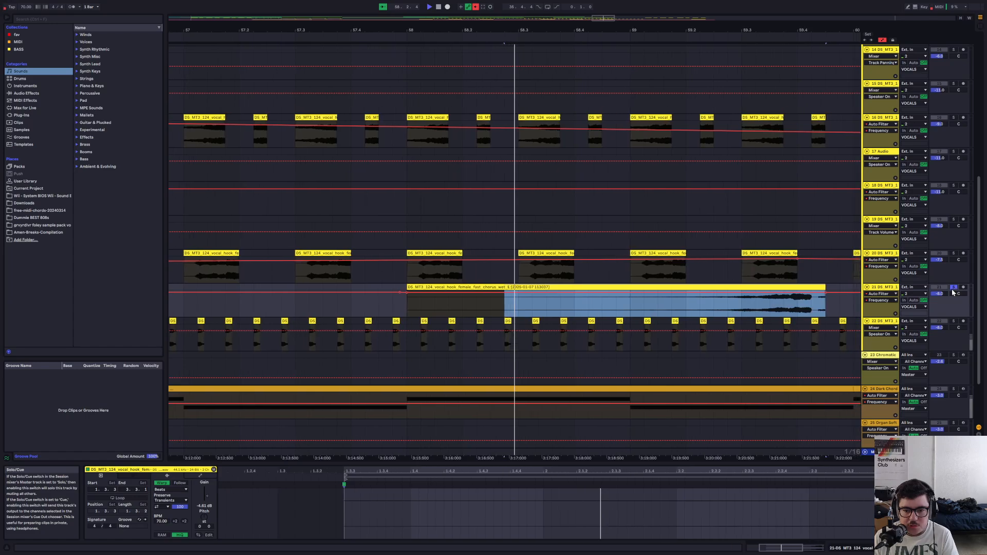
pyautogui.click(811, 303)
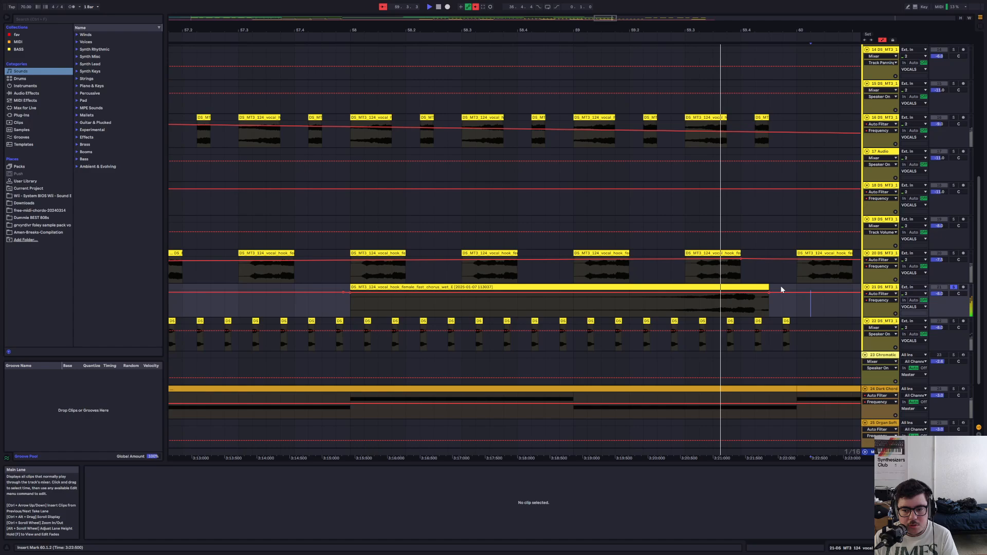
pyautogui.press('space')
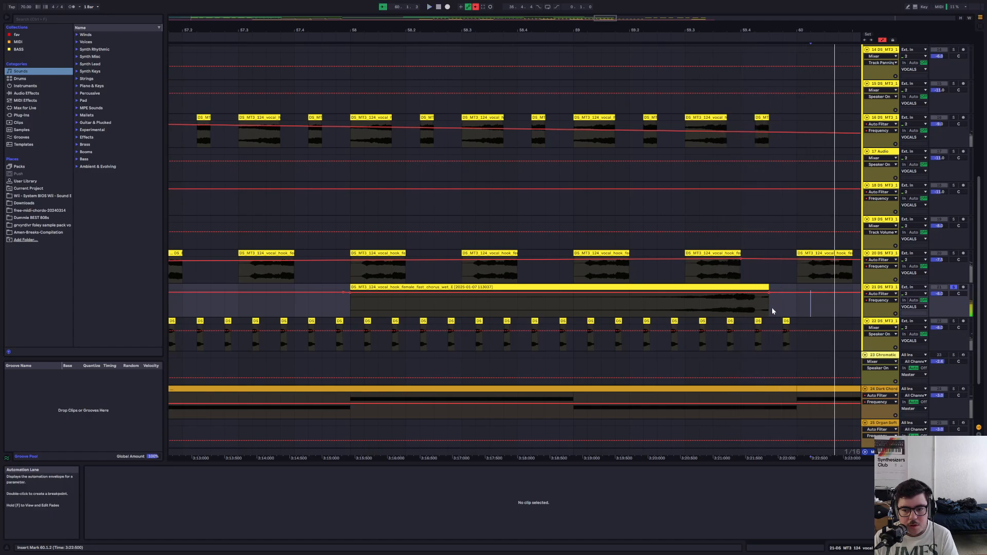
# Set the playback start at 59.4.2 and solo track 22 to play its short vocal repeats
pyautogui.click(763, 309)
pyautogui.press('Right')
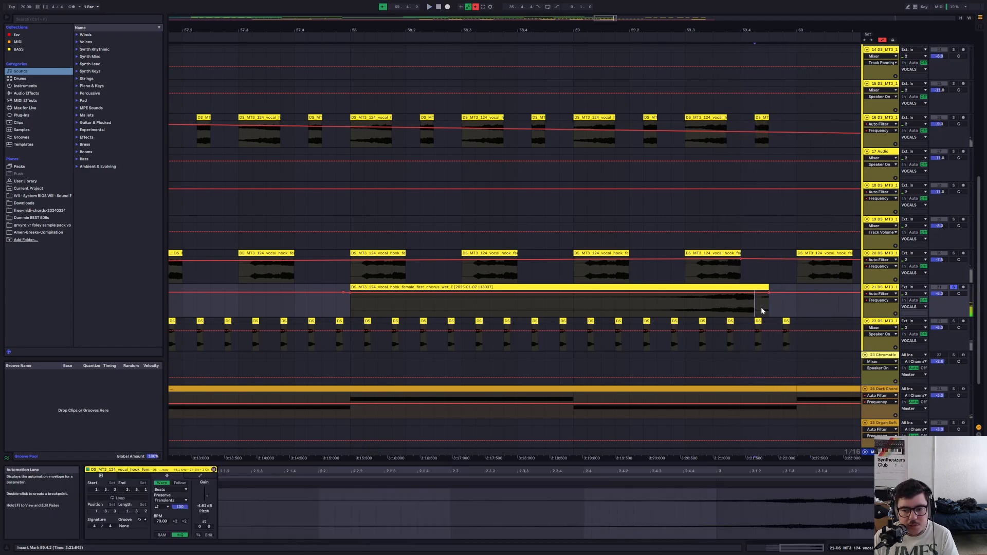
pyautogui.click(760, 344)
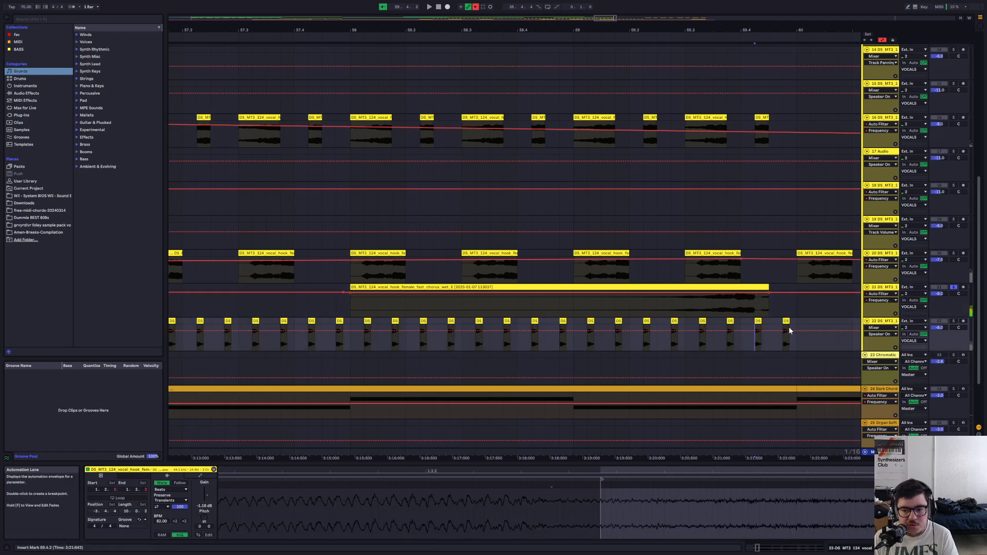
pyautogui.click(953, 321)
pyautogui.press('space')
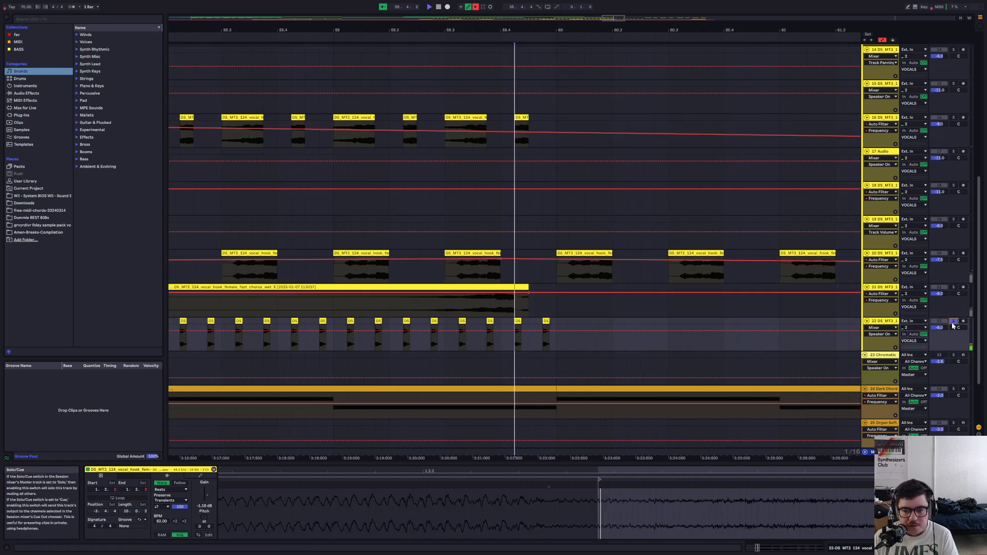
# Solo track 21 together with track 22 and play the clip's tail with the repeats
pyautogui.click(954, 287)
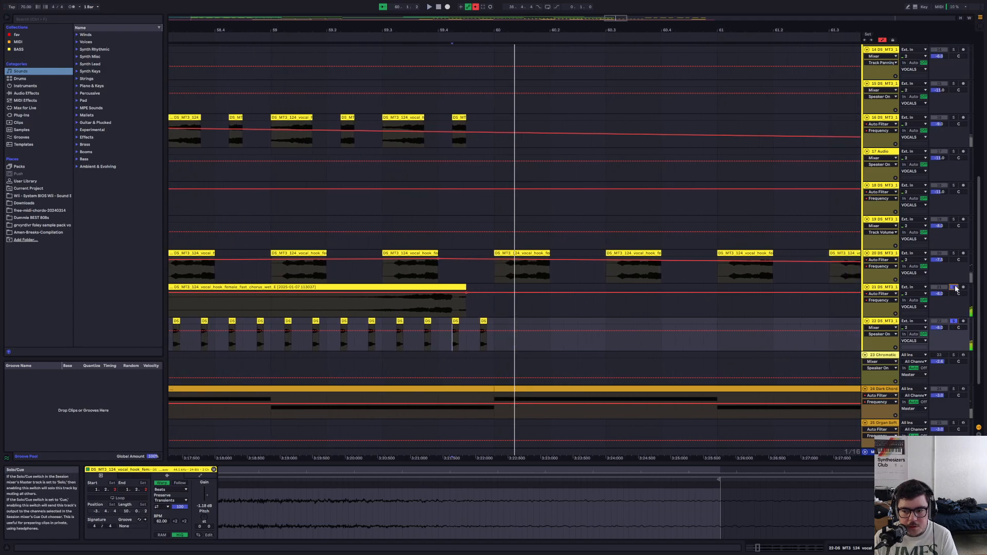
pyautogui.press('space')
pyautogui.press('space')
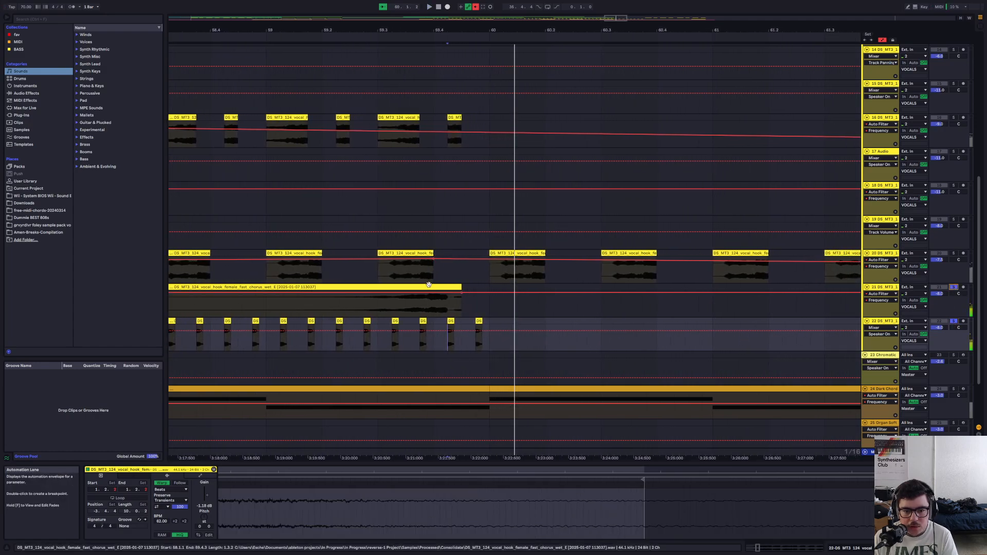
# Set the playback start at 59.3.4, unsolo tracks 21 and 22, and play the full mix
pyautogui.click(416, 218)
pyautogui.press('space')
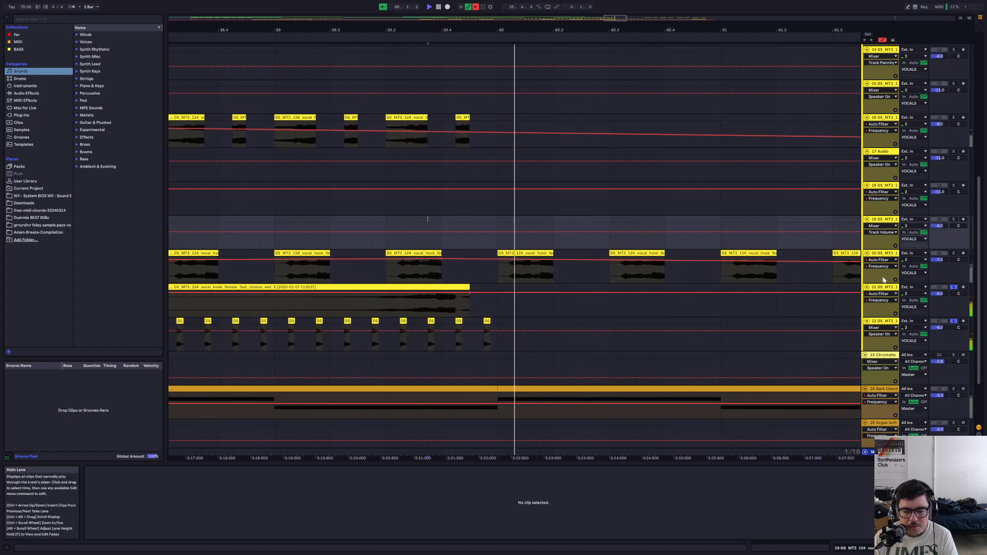
pyautogui.click(954, 287)
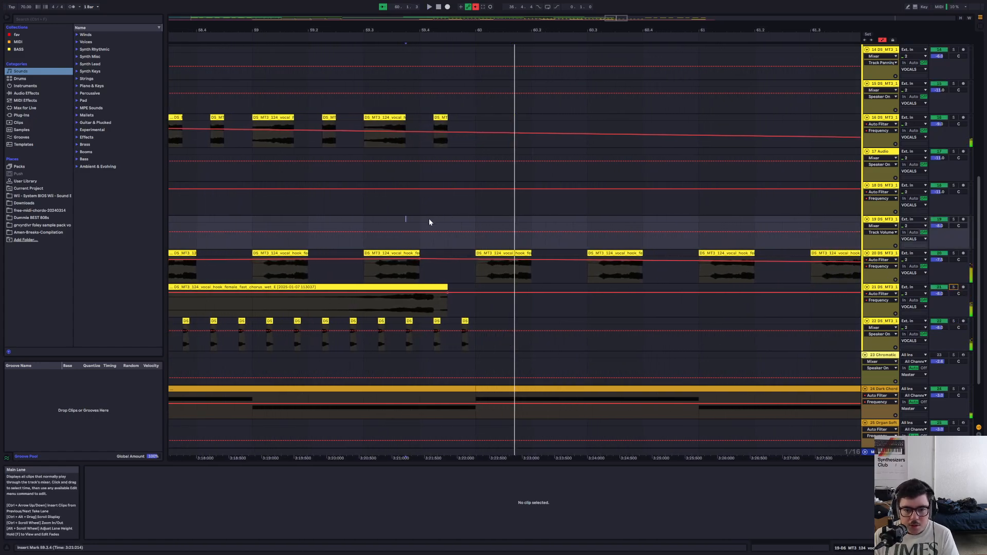
pyautogui.press('space')
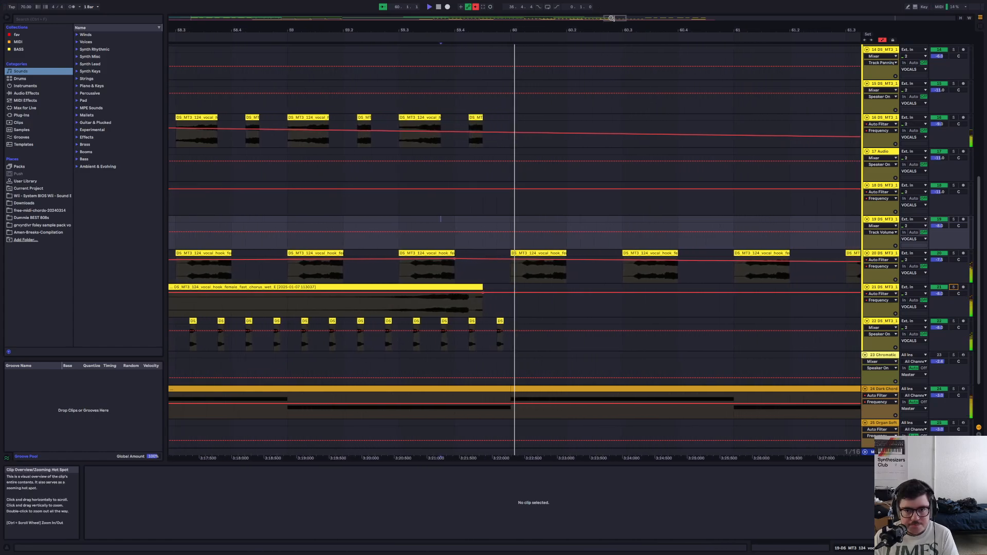
# Examine how the vocal clips and filter automation on tracks 13 to 22 continue past bar 60 during playback
pyautogui.moveTo(611, 19); pyautogui.dragTo(611, 0)
pyautogui.scroll(3, 526, 208)
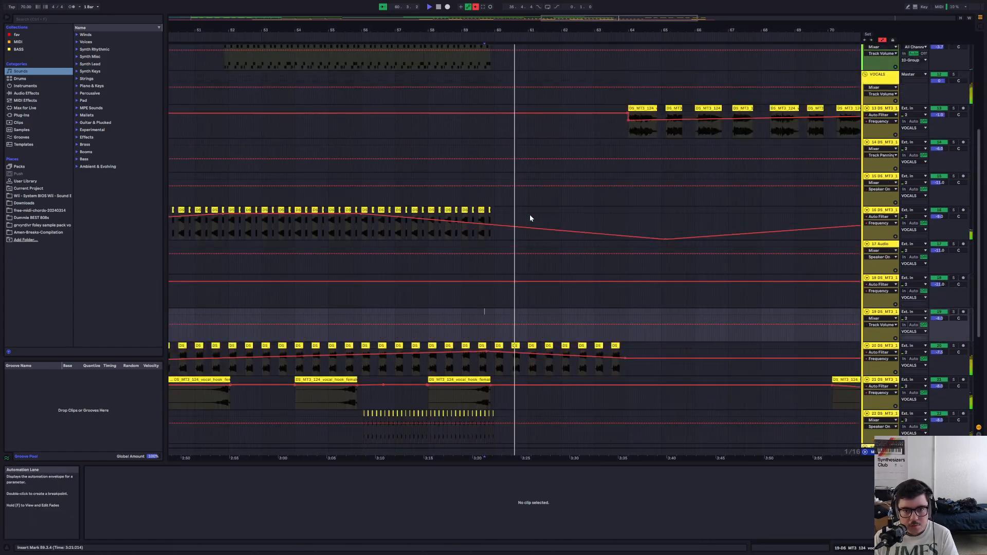
pyautogui.scroll(2, 537, 217)
pyautogui.scroll(-6, 537, 220)
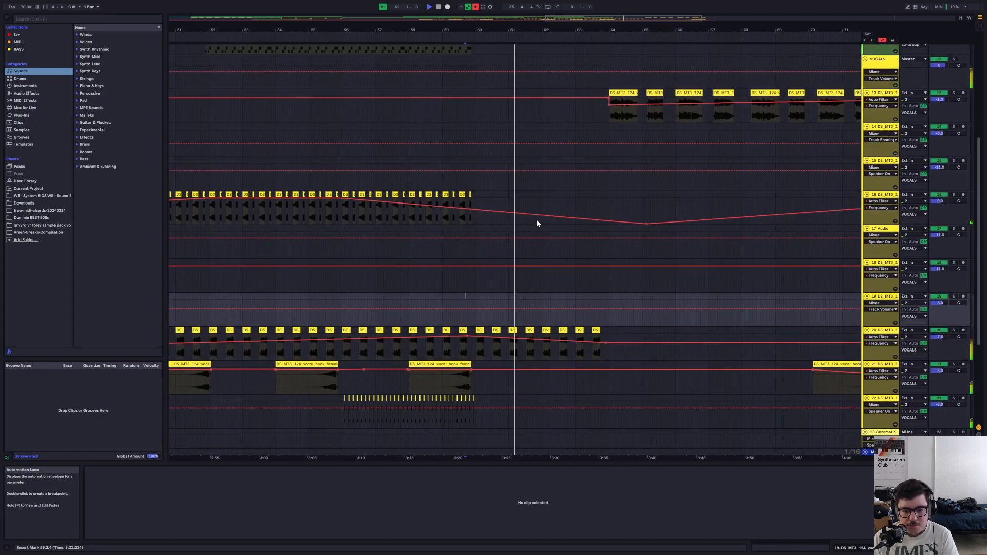
pyautogui.scroll(-1, 537, 223)
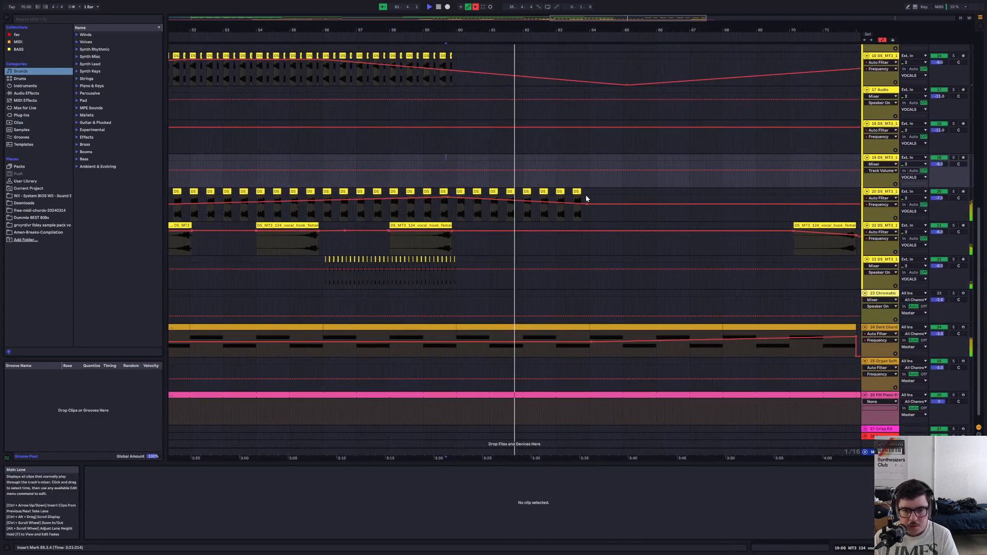
pyautogui.scroll(3, 573, 198)
pyautogui.scroll(-1, 535, 315)
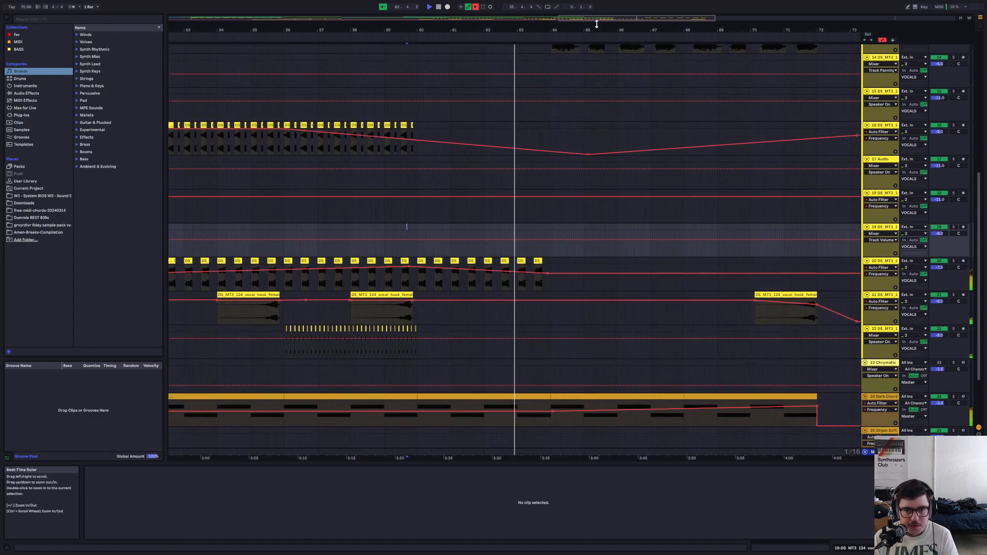
pyautogui.moveTo(595, 20); pyautogui.dragTo(595, 4)
pyautogui.scroll(3, 583, 287)
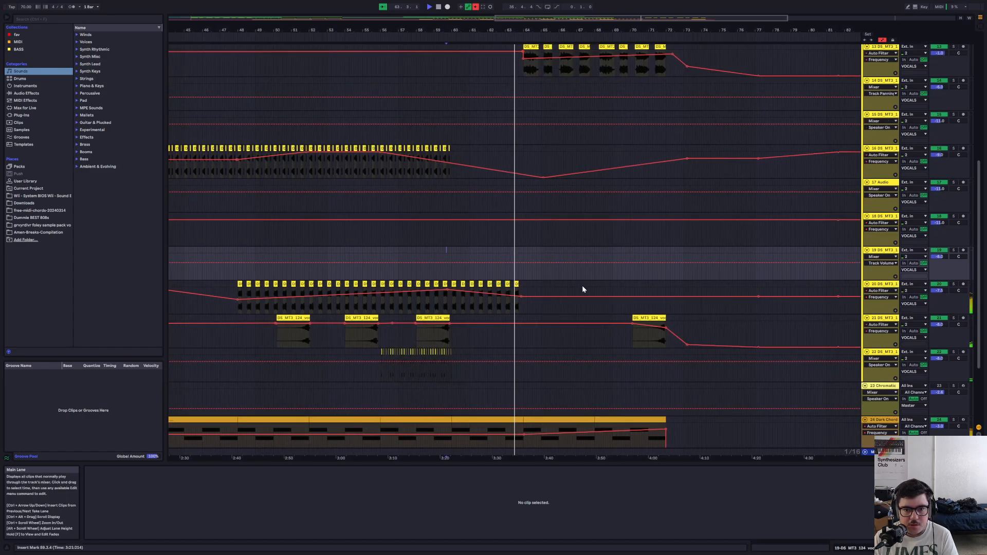
pyautogui.scroll(1, 583, 288)
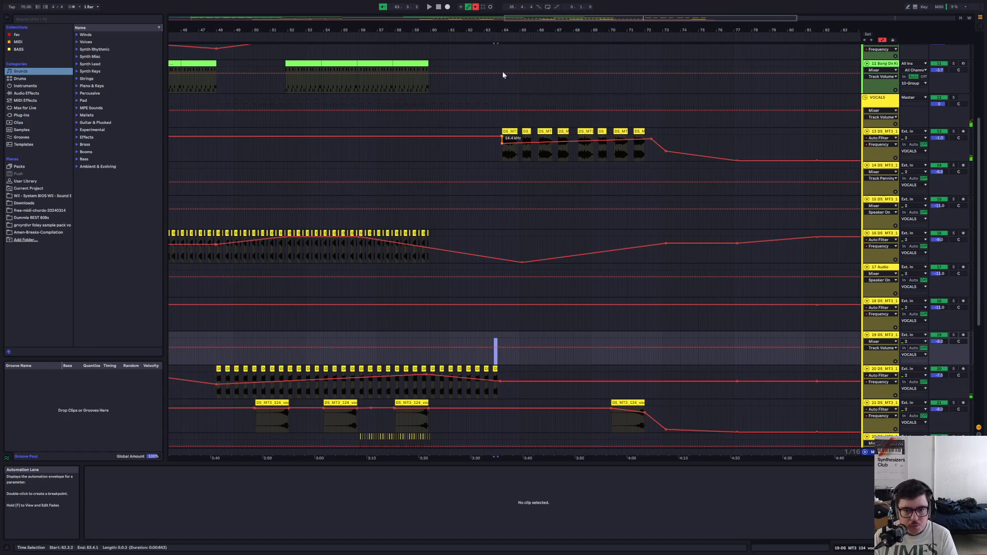
# Select track 13's vocal clip at bar 64, play from 62.4.2, and select track 20's last clip
pyautogui.click(513, 120)
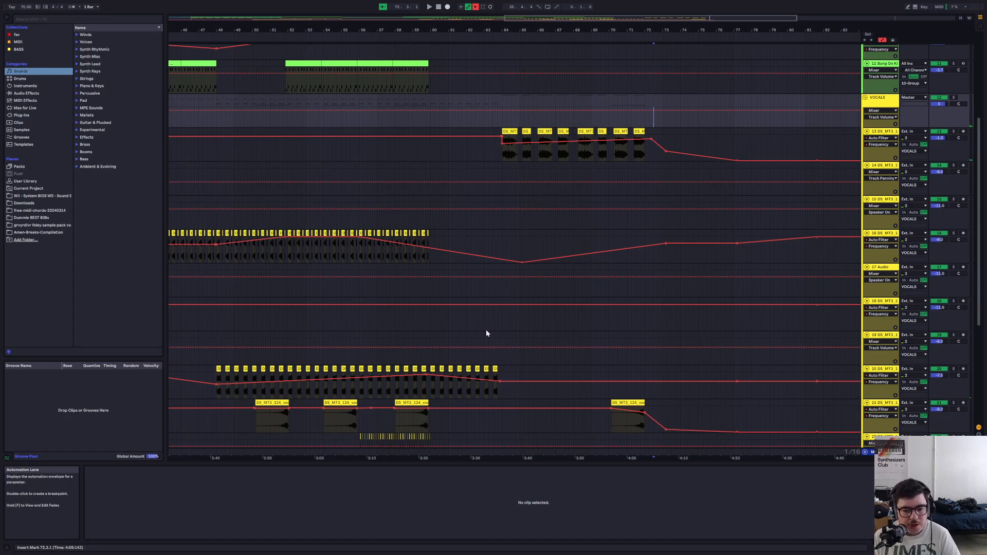
pyautogui.click(512, 134)
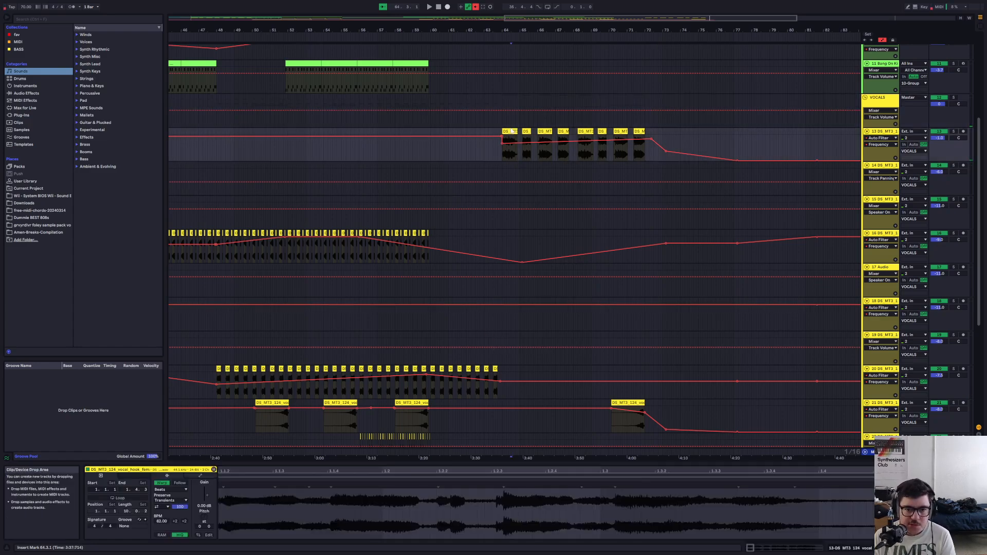
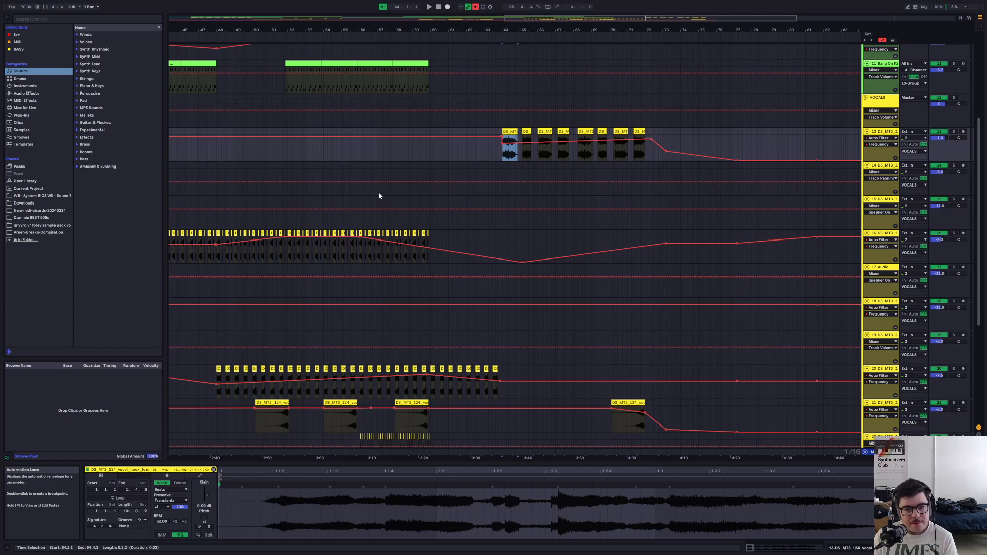
pyautogui.click(482, 154)
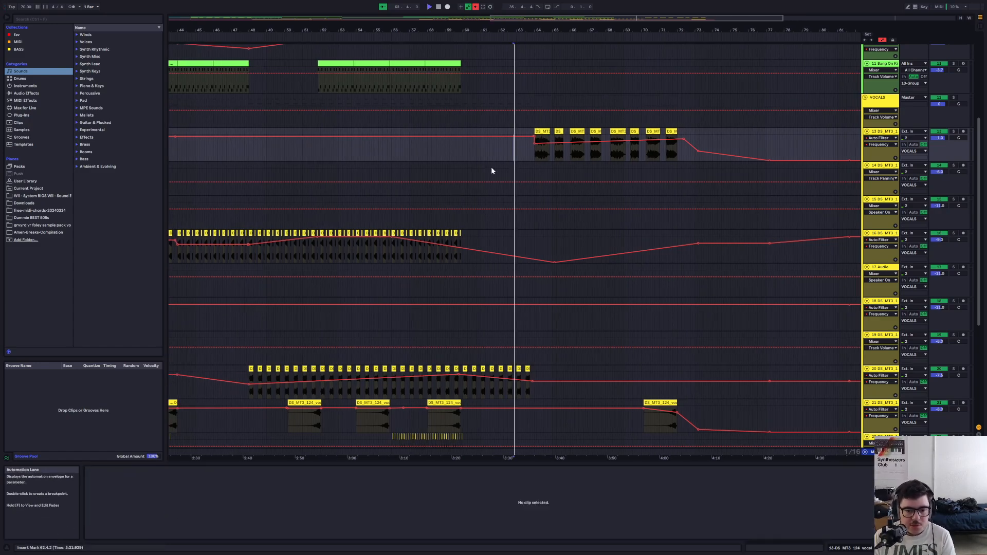
pyautogui.click(522, 371)
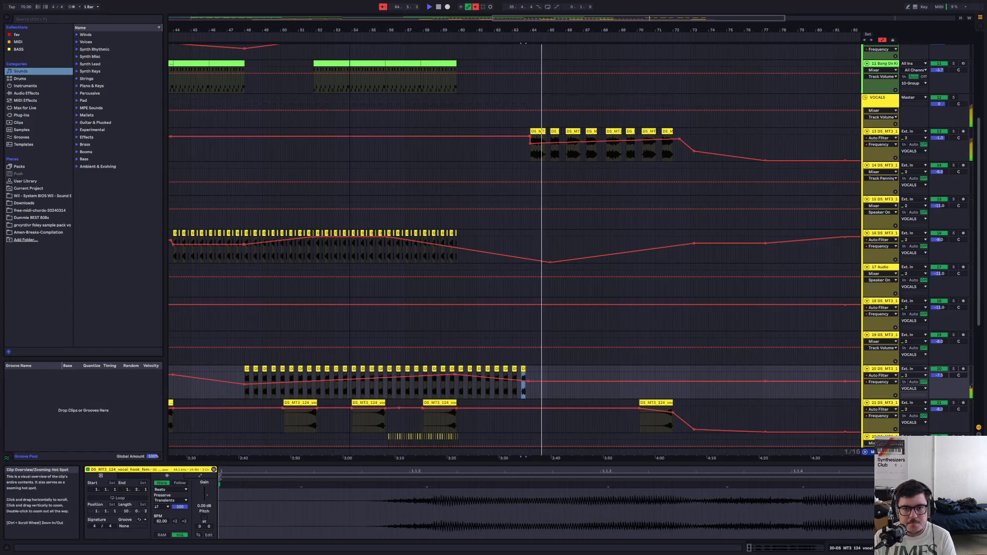
# Show the whole arrangement and select track 24's last chord clip, spanning bars 68 to 72
pyautogui.doubleClick(568, 21)
pyautogui.scroll(-6, 489, 205)
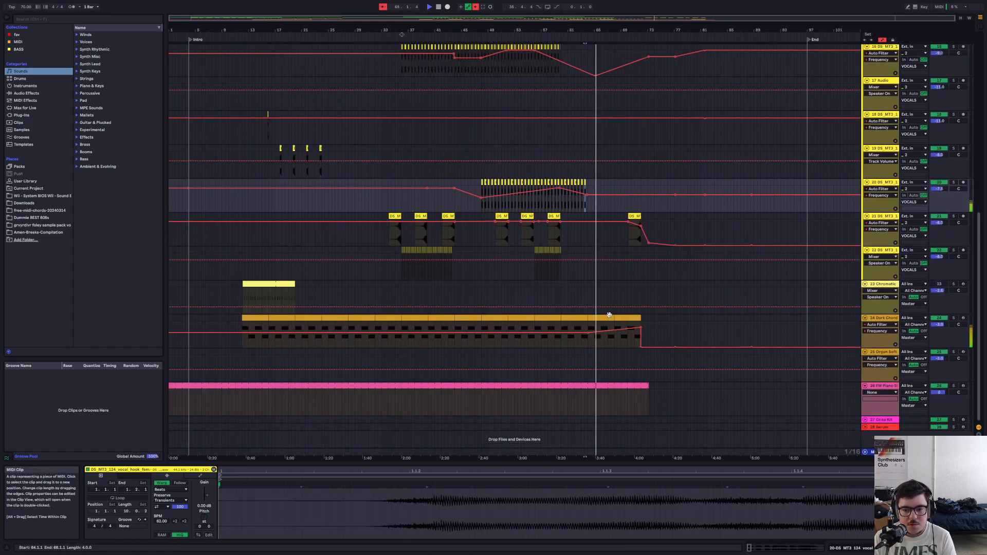
pyautogui.click(610, 327)
pyautogui.click(636, 318)
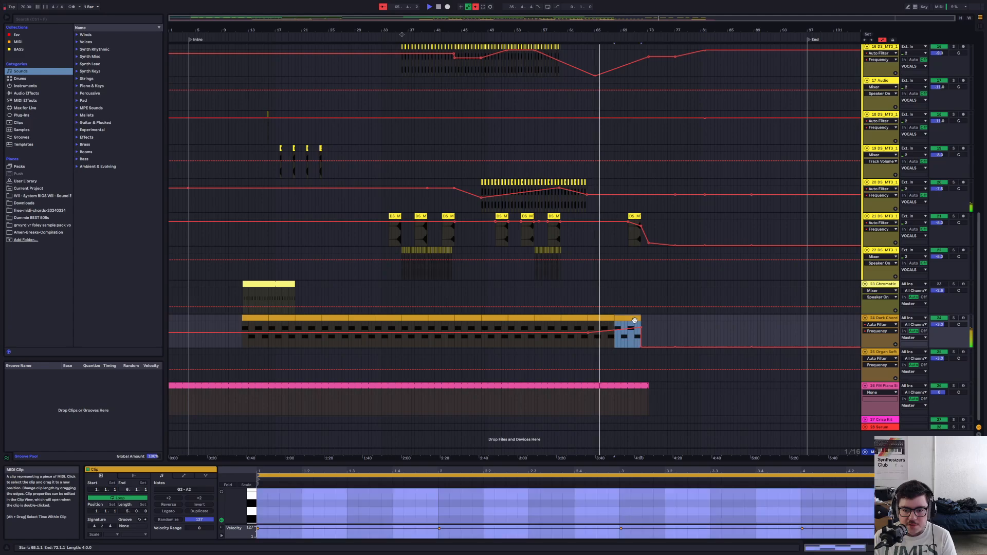
# Review the vocal and synth tracks above across the song's ending, placing the insert mark at 95.3.3 on track 16
pyautogui.scroll(2, 663, 291)
pyautogui.scroll(3, 664, 291)
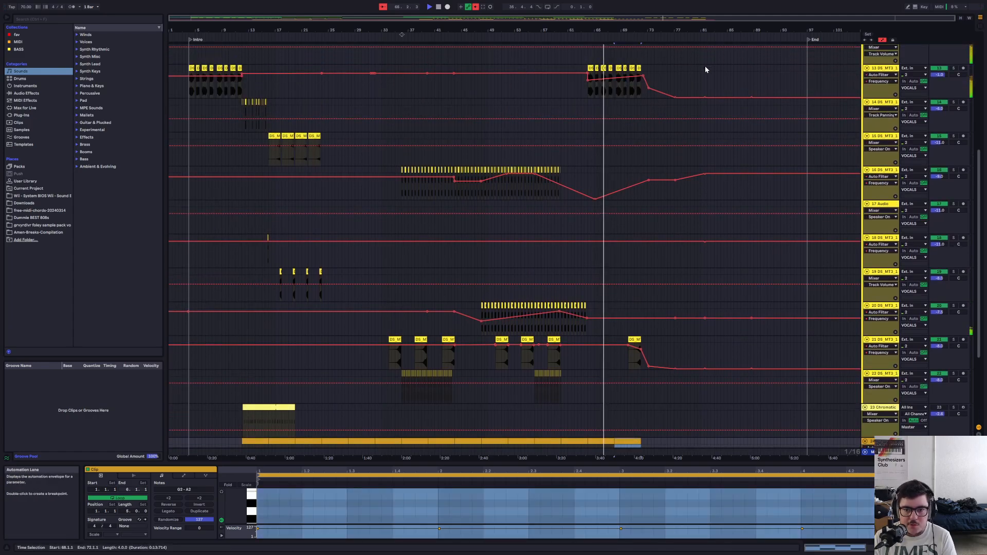
pyautogui.scroll(2, 732, 214)
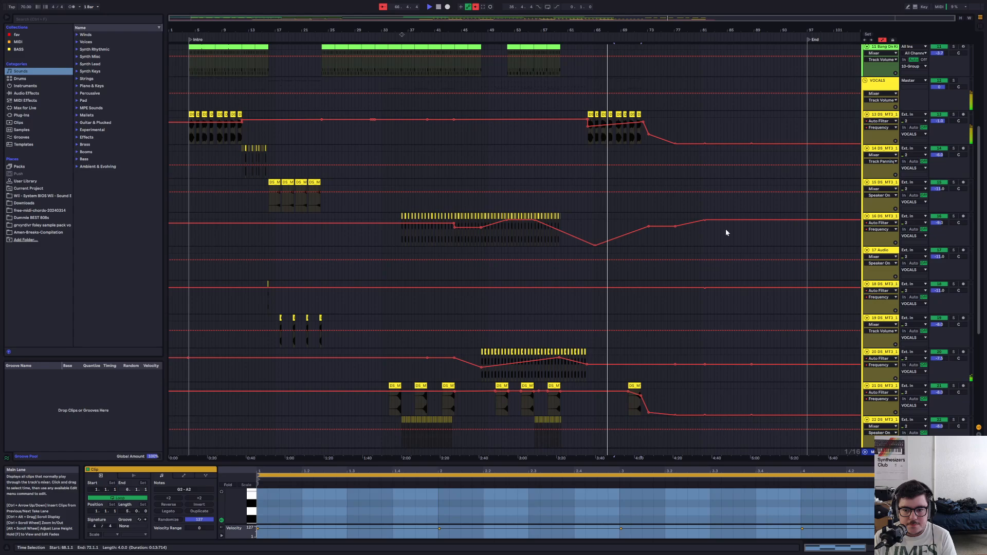
pyautogui.moveTo(726, 232); pyautogui.dragTo(612, 230)
pyautogui.click(797, 242)
pyautogui.scroll(6, 737, 263)
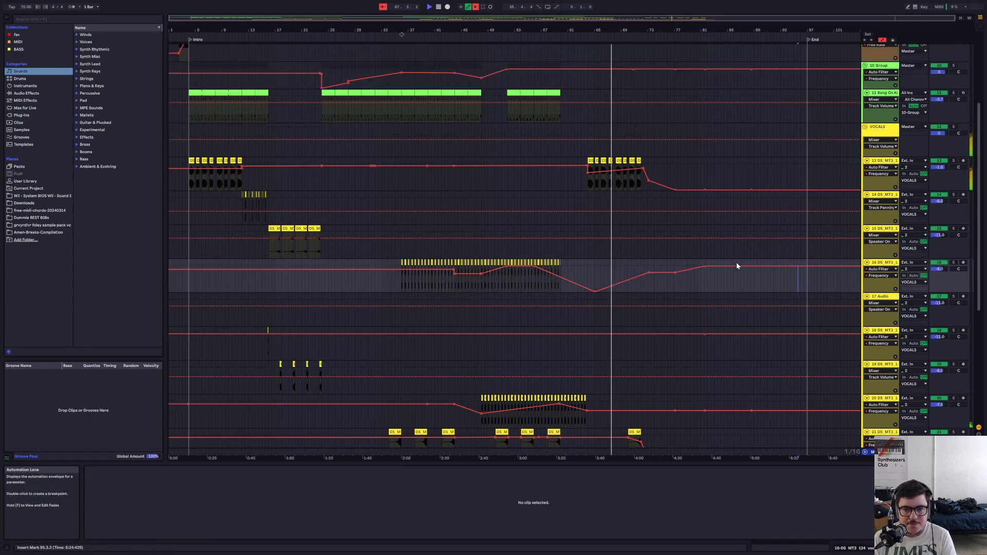
pyautogui.scroll(1, 736, 263)
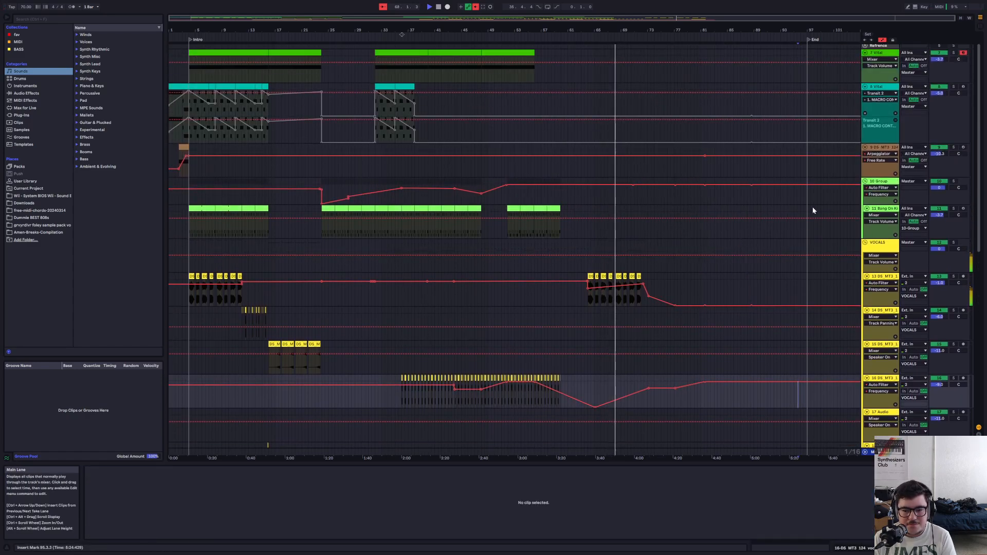
# Focus the arrangement on the final section and select track 21's vocal clip at bar 70 during playback
pyautogui.moveTo(650, 19); pyautogui.dragTo(727, 103)
pyautogui.scroll(-5, 729, 153)
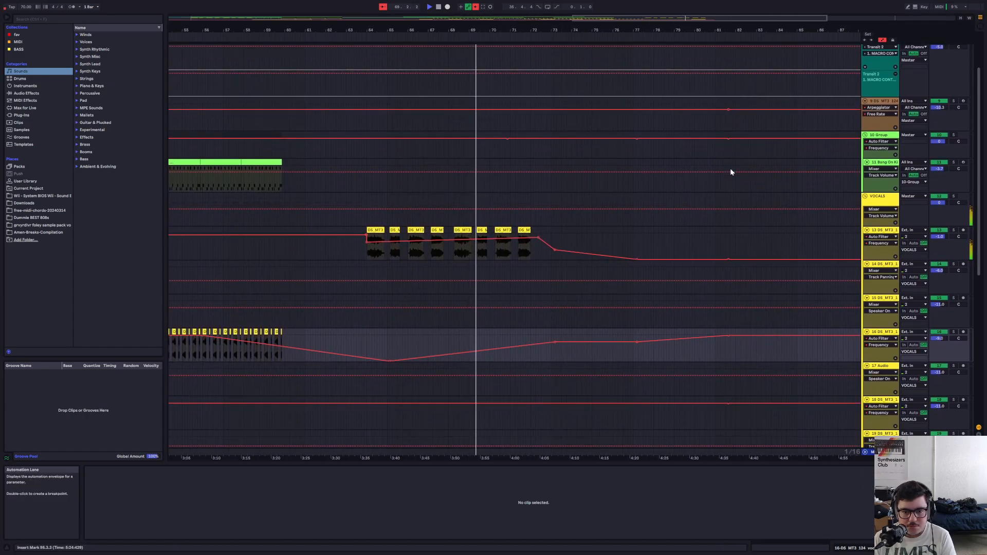
pyautogui.scroll(-6, 730, 168)
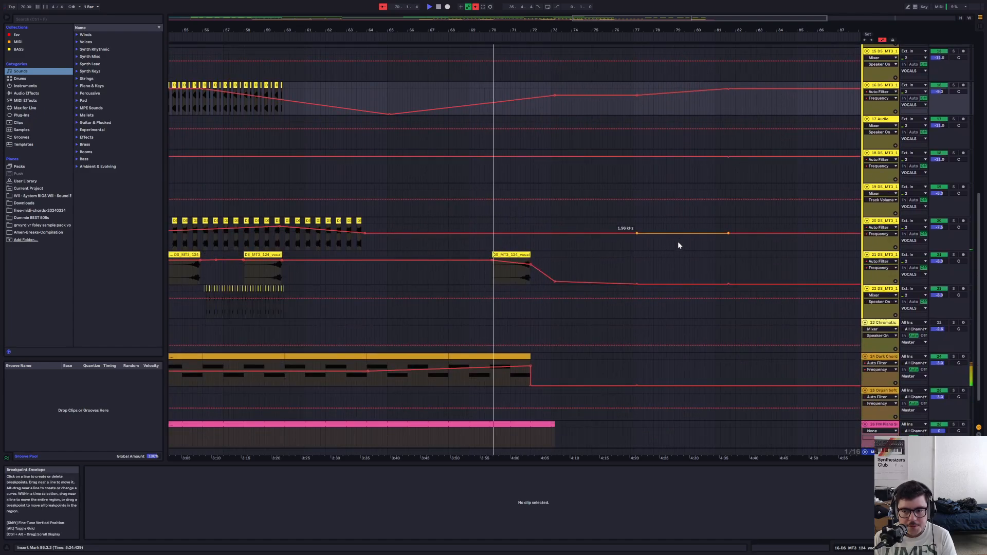
pyautogui.click(524, 255)
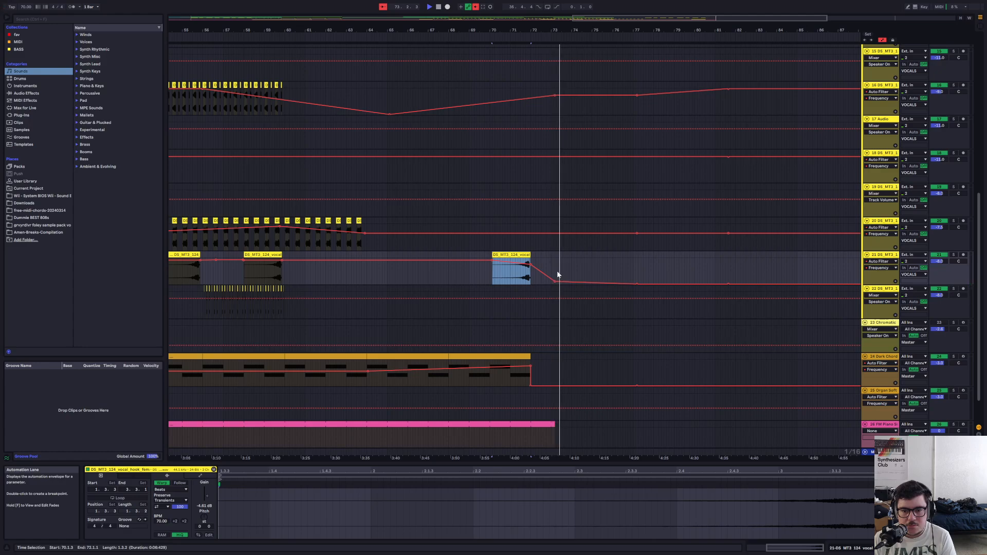
# Place the insert mark at 73.1.4 on tracks 13 and 21 to compare their filter frequency drops
pyautogui.scroll(5, 555, 280)
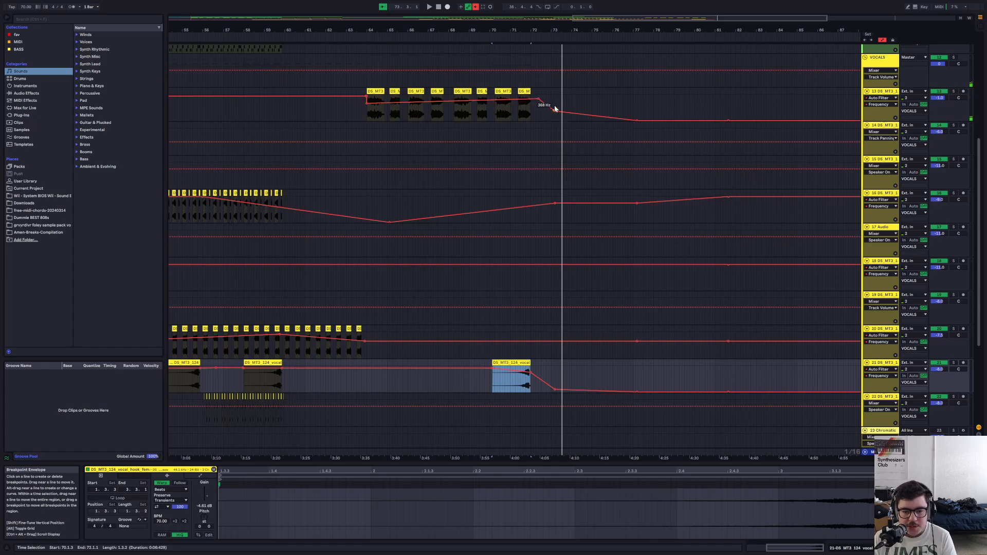
pyautogui.click(553, 94)
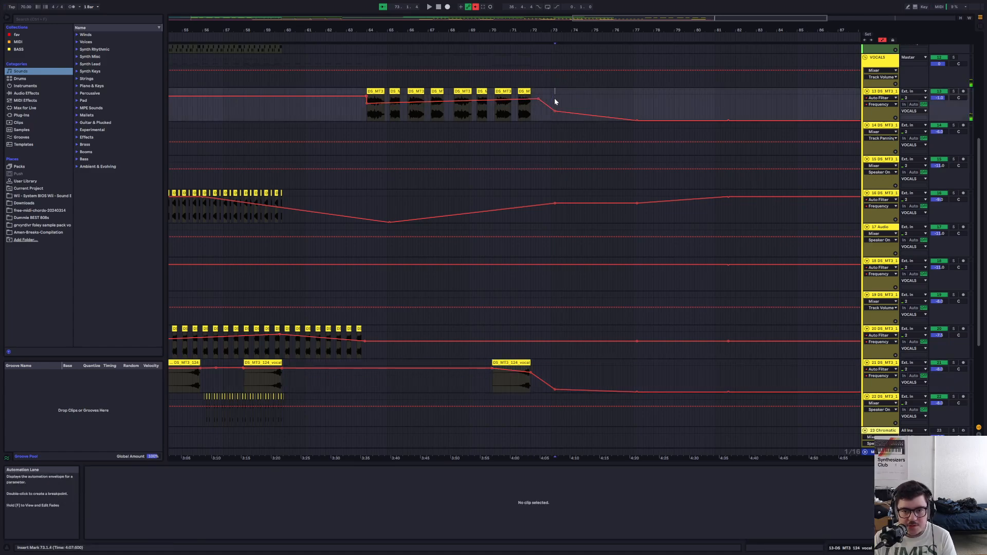
pyautogui.rightClick(553, 371)
pyautogui.click(552, 370)
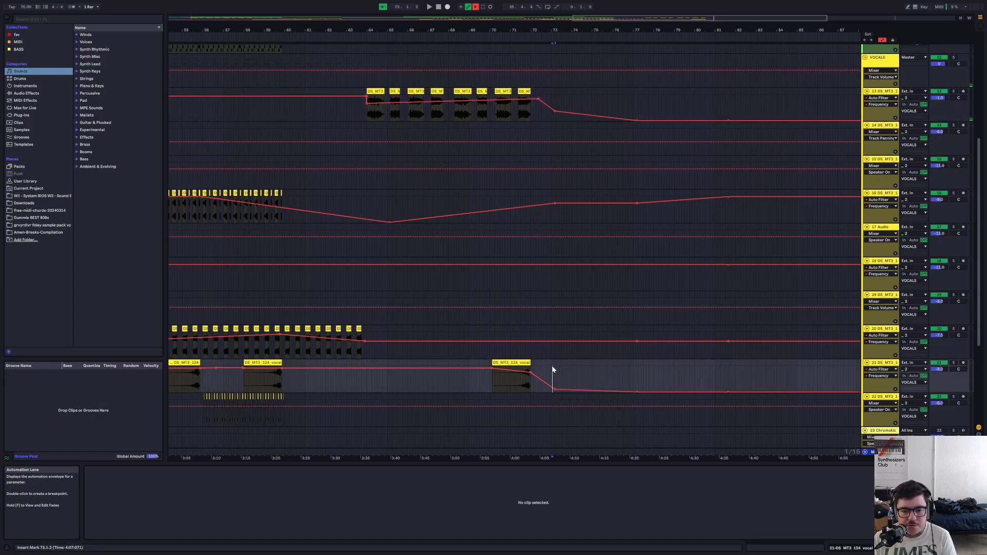
pyautogui.click(556, 371)
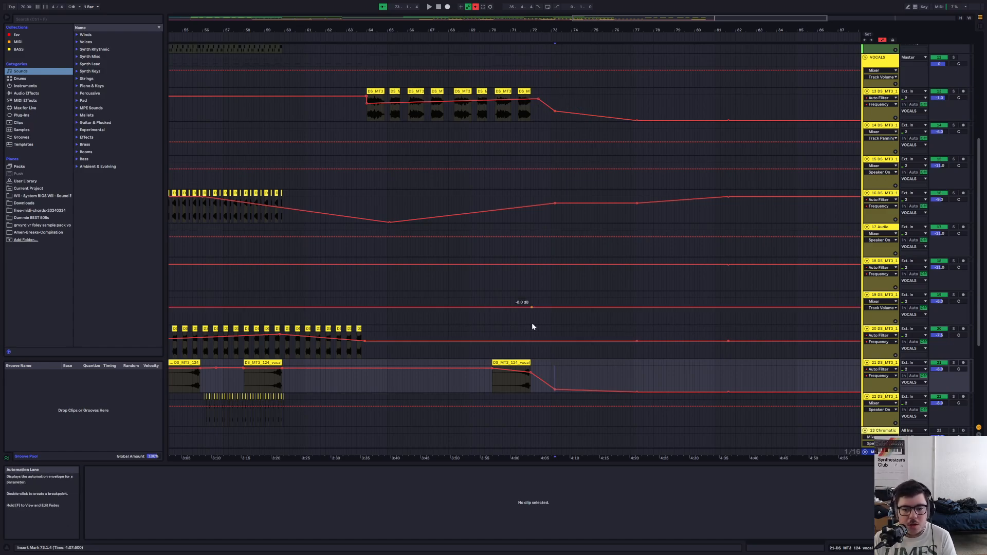
# Select track 21's vocal clip at bar 70 and play it in solo
pyautogui.click(537, 365)
pyautogui.click(512, 363)
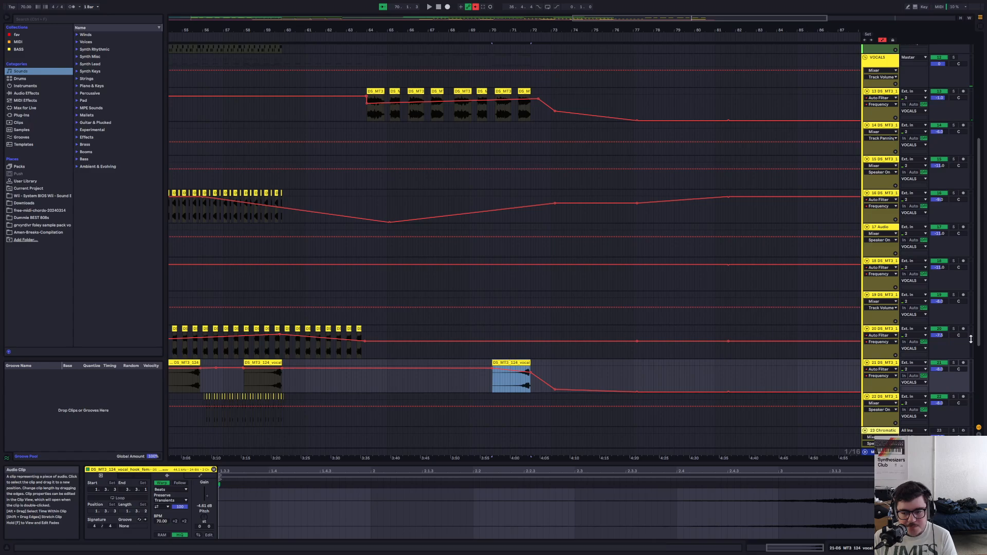
pyautogui.click(952, 363)
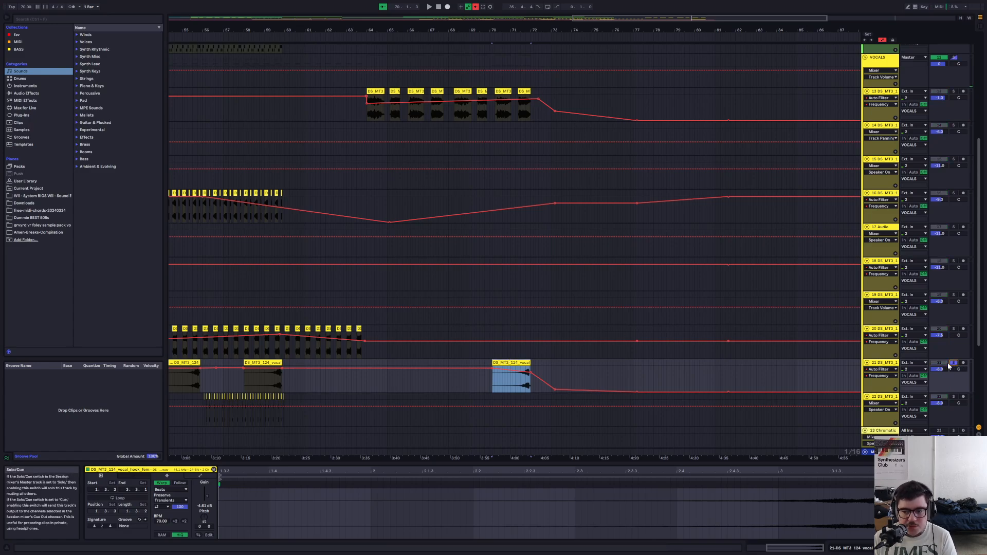
pyautogui.press('space')
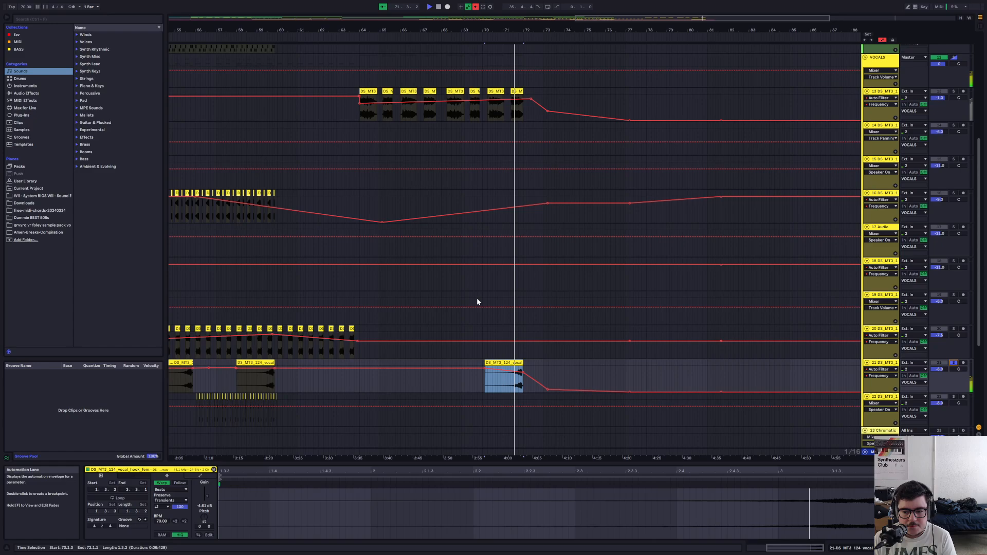
# Check track 21's automated Auto Filter Frequency parameter and display the track's device chain
pyautogui.click(884, 370)
pyautogui.click(885, 369)
pyautogui.click(885, 377)
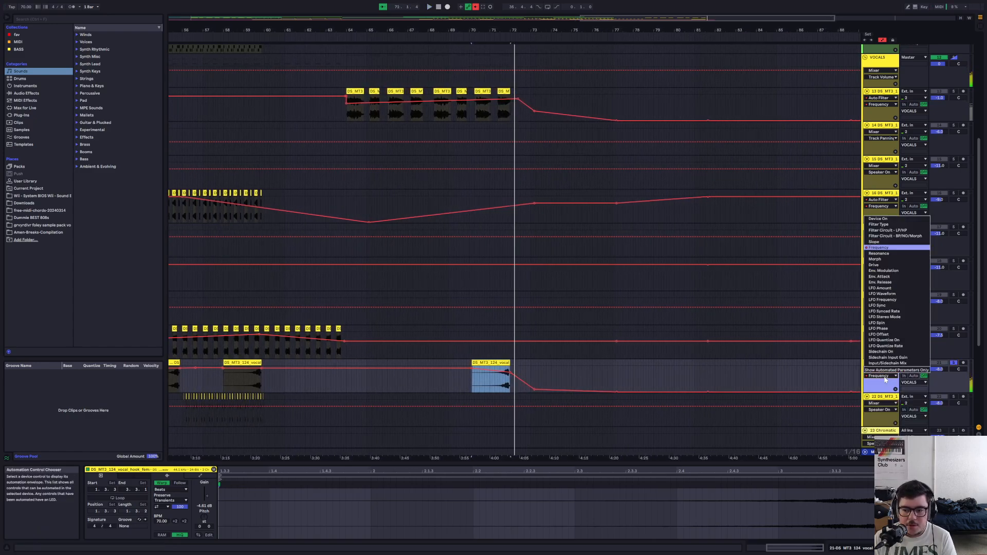
pyautogui.click(884, 377)
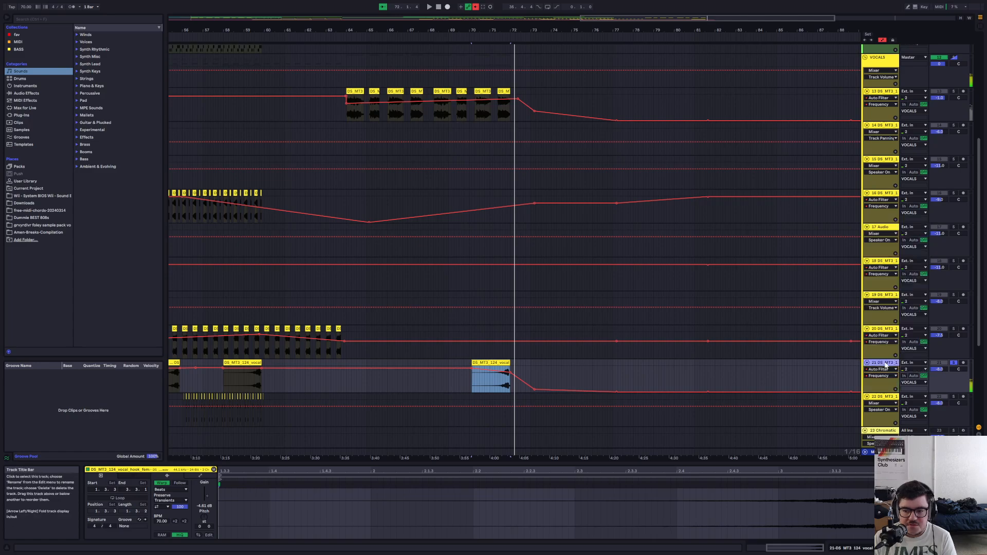
pyautogui.doubleClick(884, 363)
pyautogui.scroll(2, 613, 157)
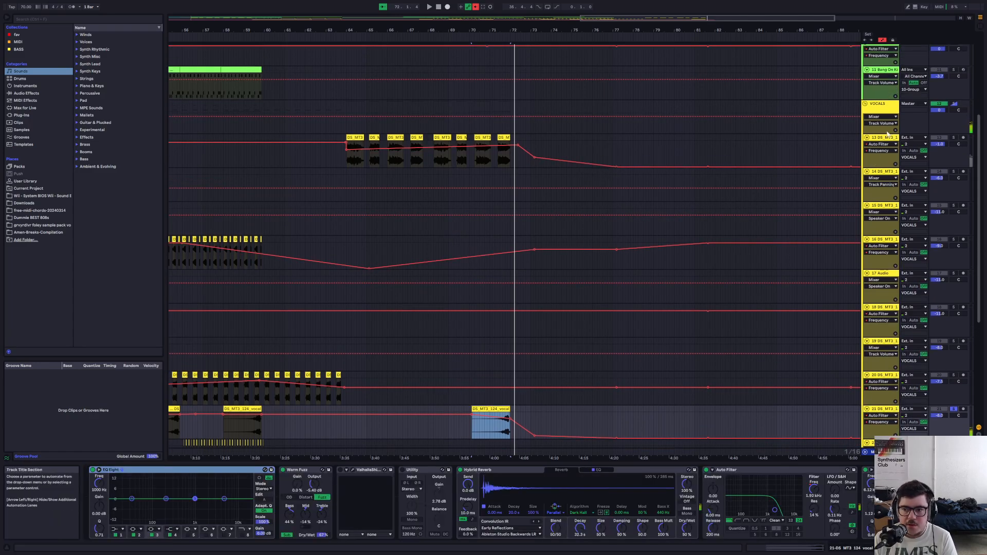
# Display track 13's device chain and check its automated Auto Filter Frequency parameter
pyautogui.click(882, 144)
pyautogui.click(887, 145)
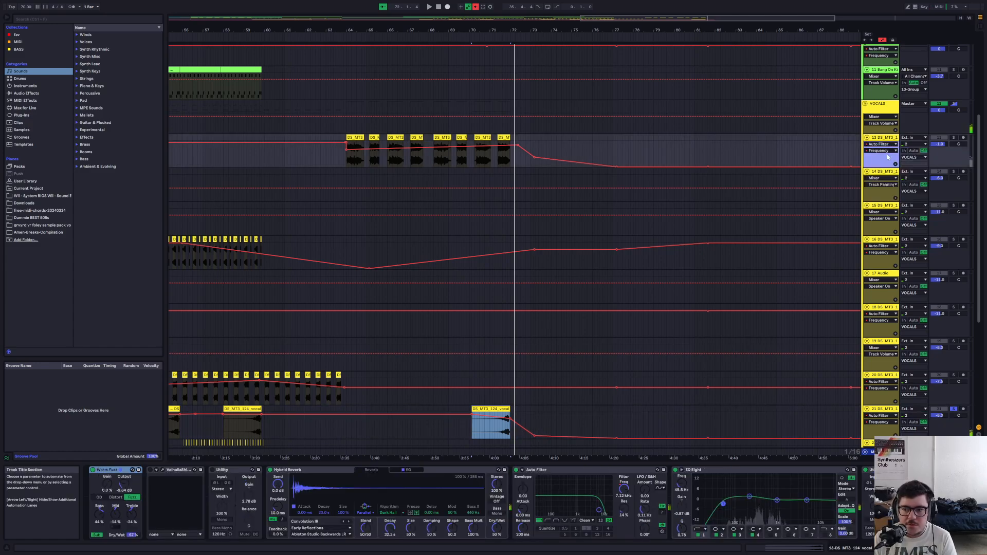
pyautogui.click(885, 151)
pyautogui.click(886, 151)
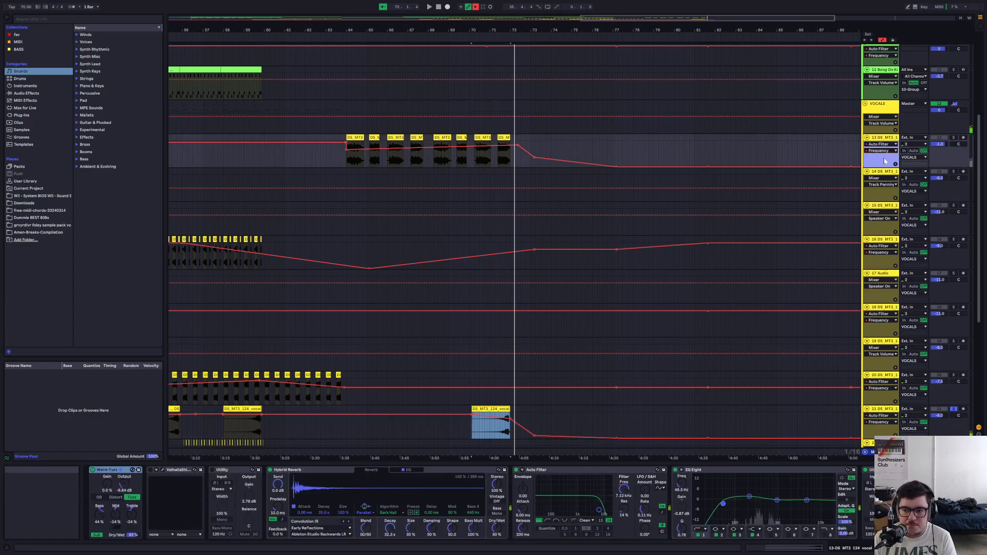
# Display track 16's device chain and bring the whole arrangement into view
pyautogui.click(881, 252)
pyautogui.click(882, 252)
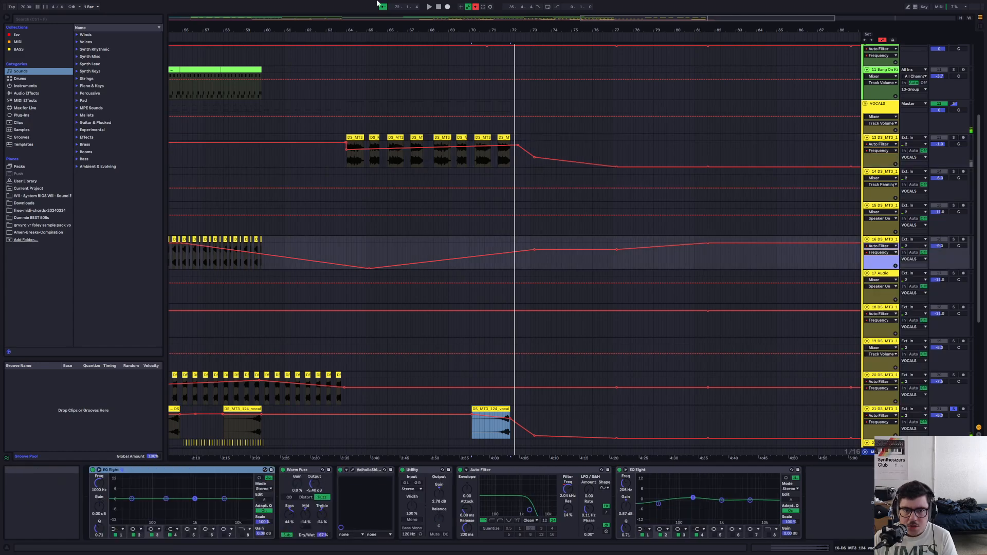
pyautogui.moveTo(402, 37); pyautogui.dragTo(402, 34)
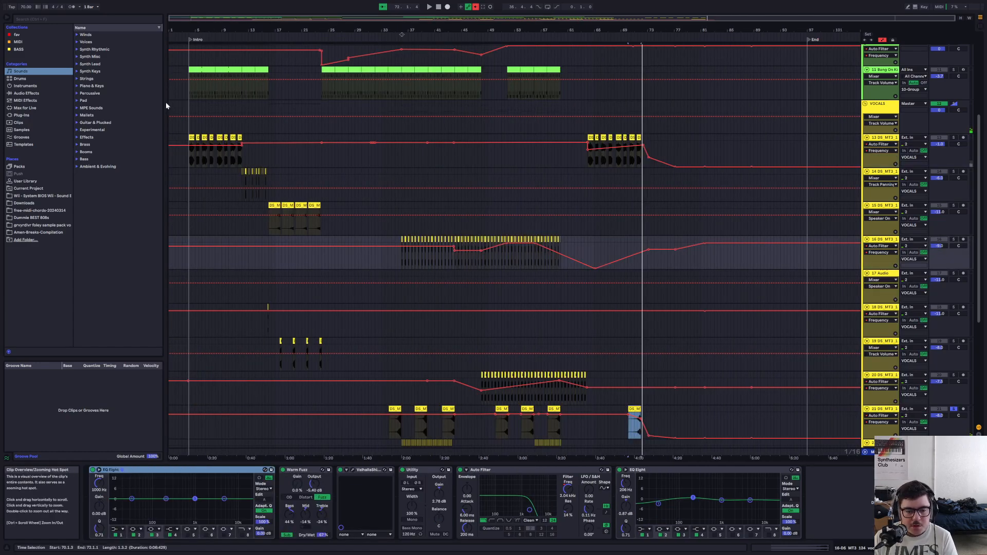
# Compare track 11's first drum clip with the eight intro vocal clips on track 13 by selecting each in turn
pyautogui.click(206, 68)
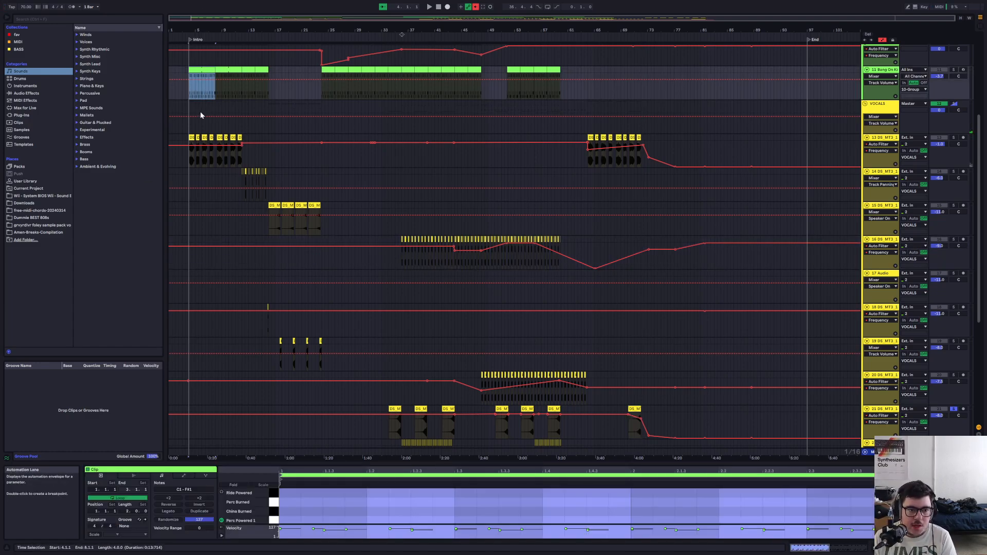
pyautogui.click(191, 139)
pyautogui.keyDown('shift'); pyautogui.click(242, 139); pyautogui.keyUp('shift')
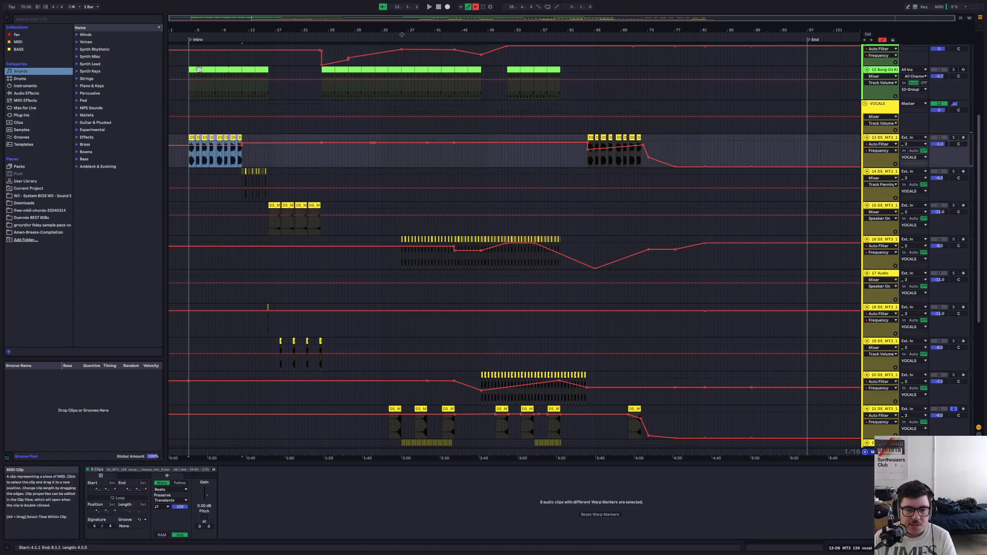
pyautogui.click(199, 69)
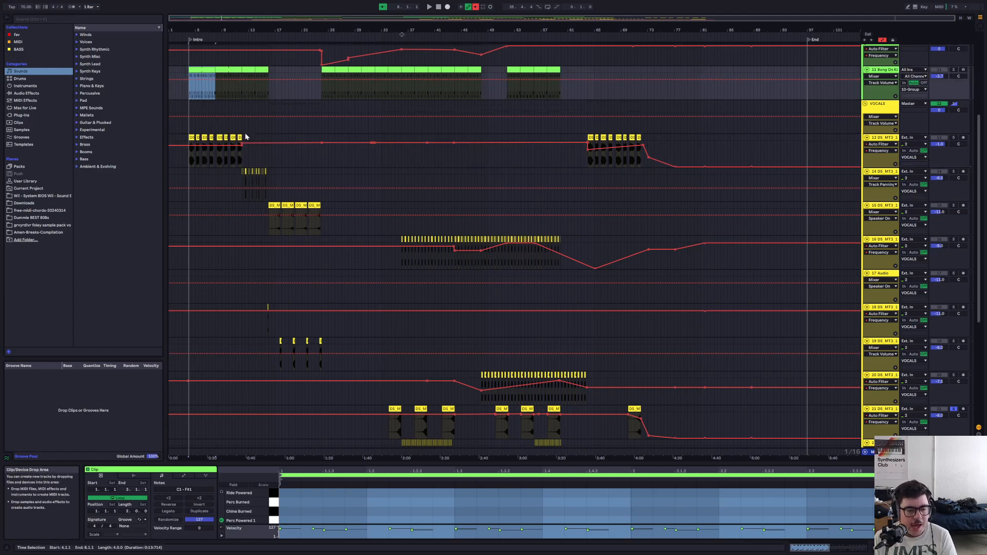
# Examine the first Vital clips and automation on track 8, checking the clips at bars 7 and 15
pyautogui.scroll(6, 326, 183)
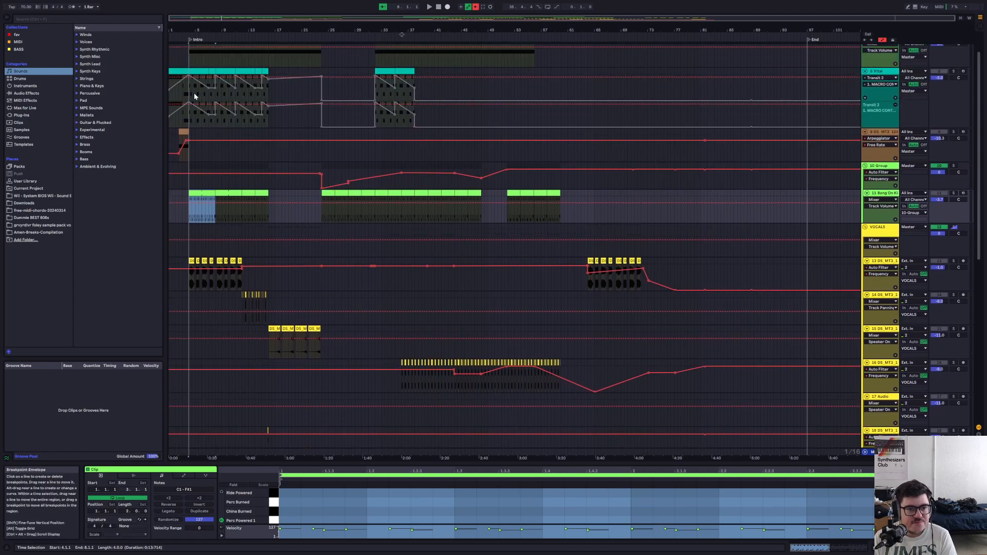
pyautogui.click(218, 71)
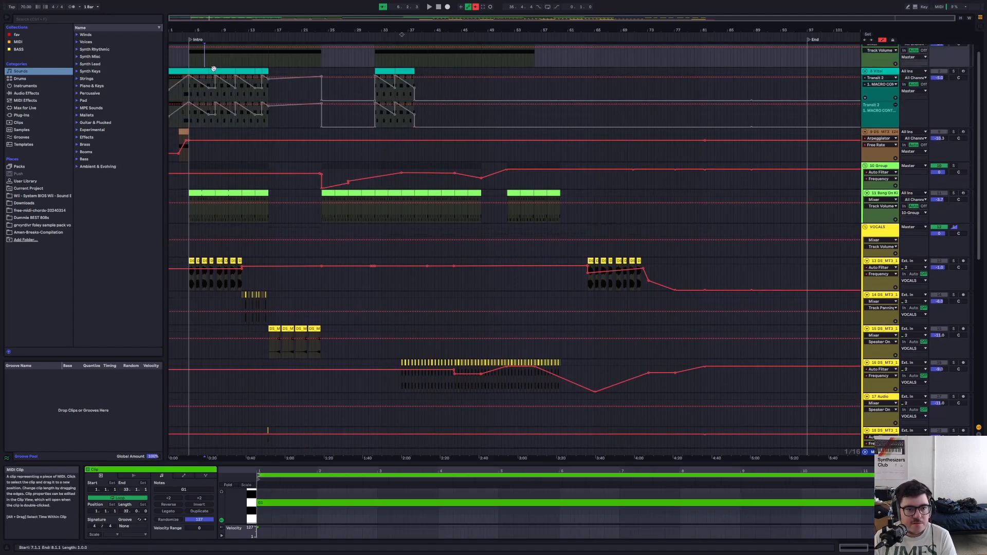
pyautogui.click(212, 97)
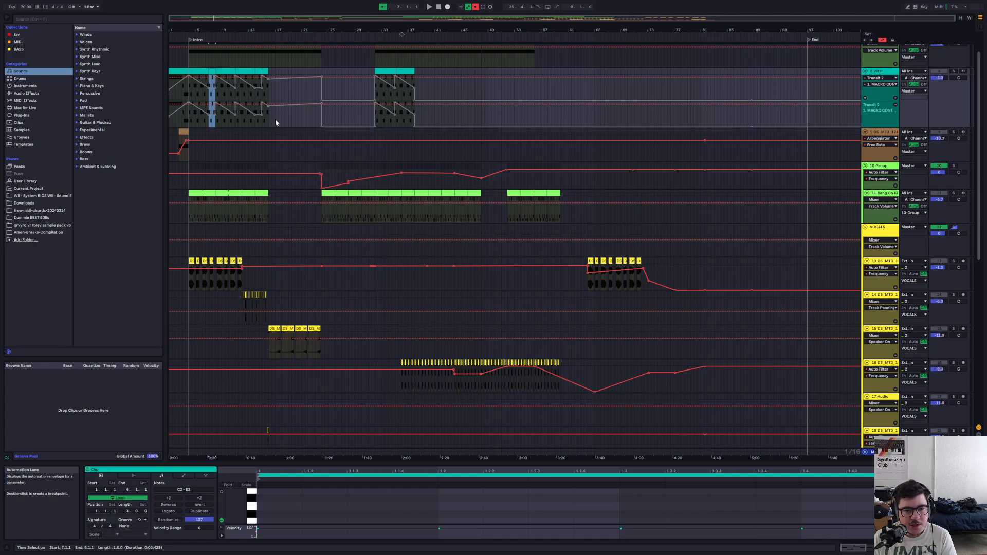
pyautogui.moveTo(454, 91); pyautogui.dragTo(445, 92)
pyautogui.moveTo(331, 104); pyautogui.dragTo(169, 107)
pyautogui.click(467, 117)
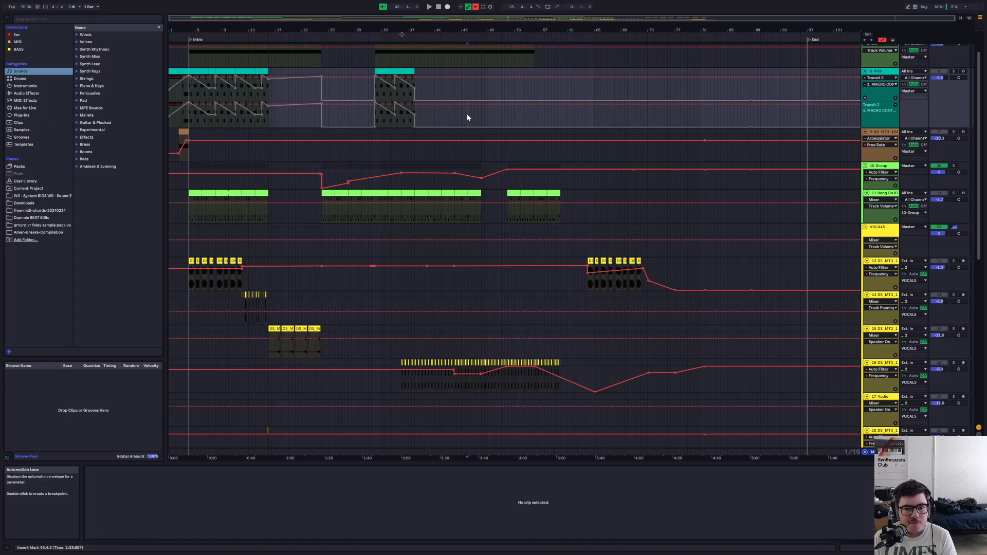
pyautogui.click(265, 71)
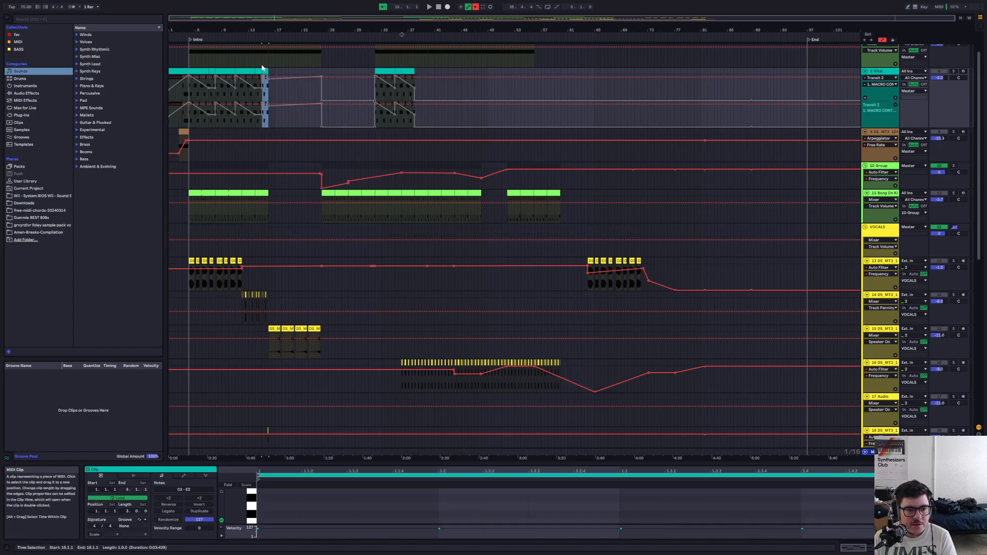
pyautogui.click(212, 71)
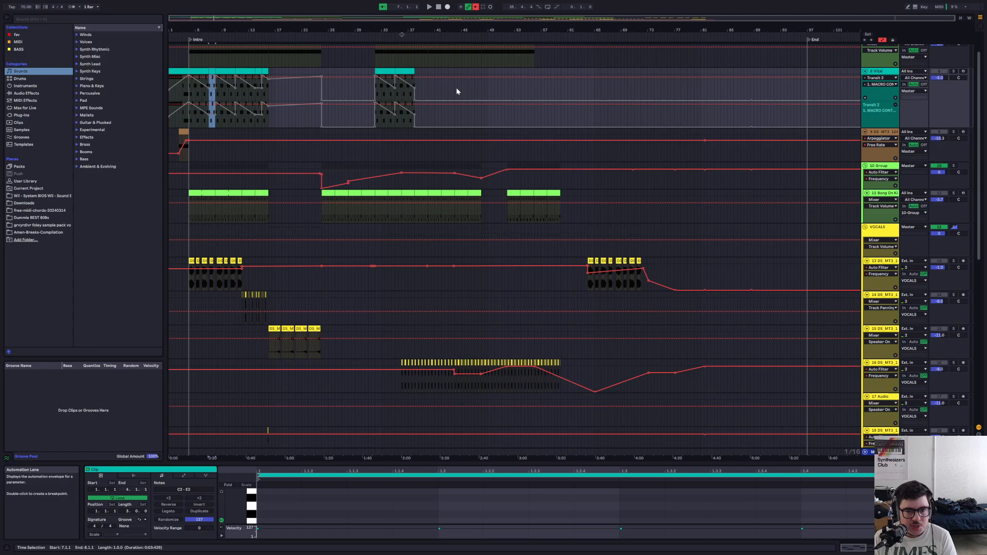
# Select track 8's automation from bar 1 to 95.2.2, re-enable the overridden automation and save the set
pyautogui.moveTo(458, 87); pyautogui.dragTo(152, 100)
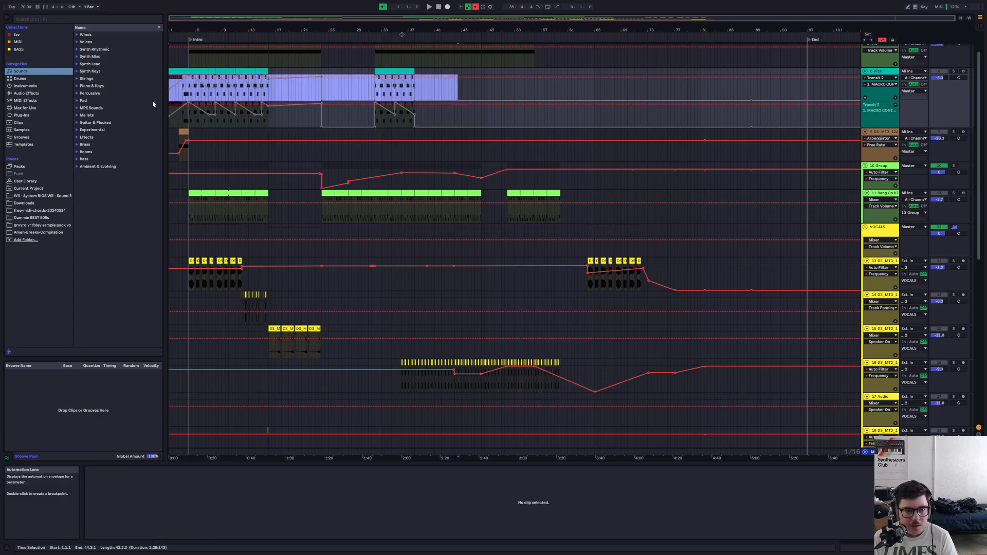
pyautogui.keyDown('shift'); pyautogui.click(443, 115); pyautogui.keyUp('shift')
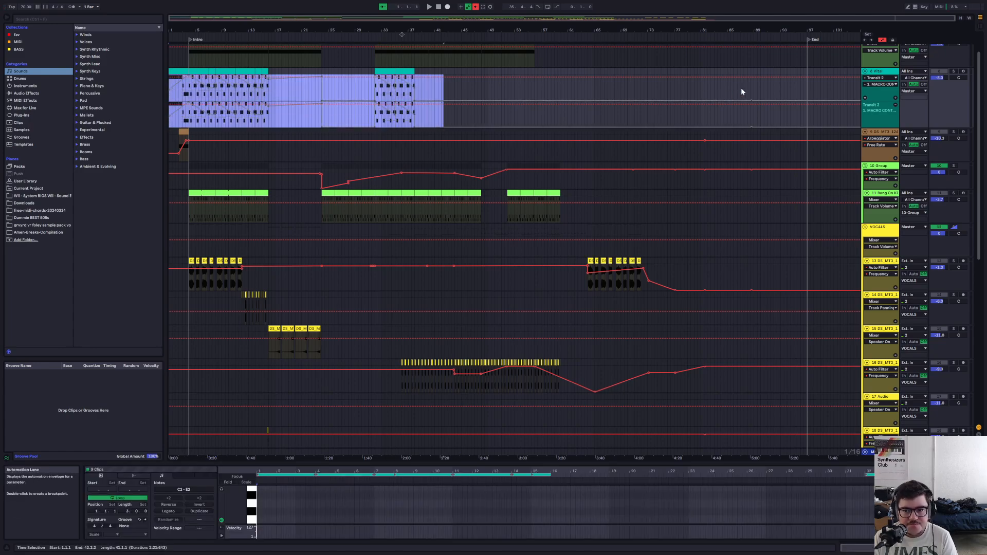
pyautogui.keyDown('shift'); pyautogui.click(795, 84); pyautogui.keyUp('shift')
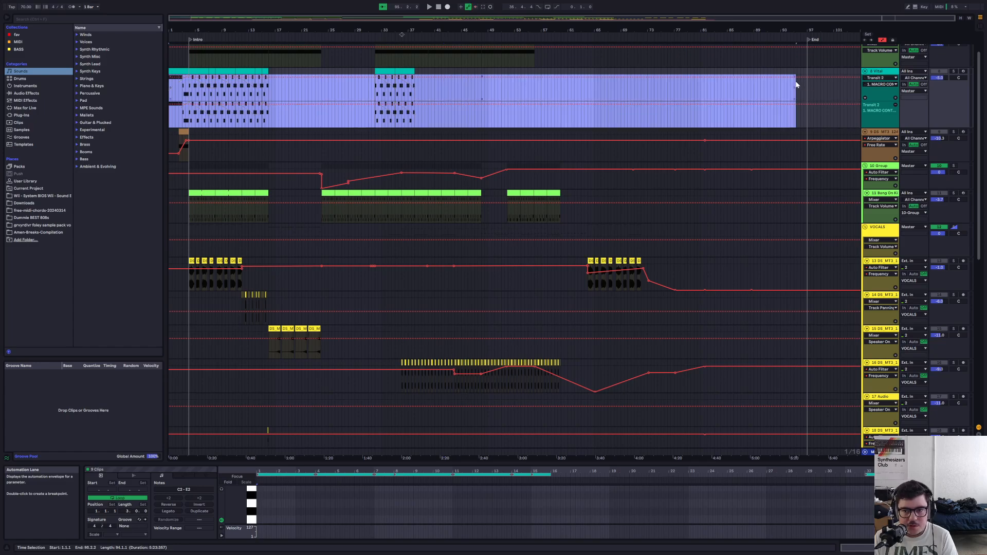
pyautogui.click(794, 83)
pyautogui.hotkey('ctrl', 's')
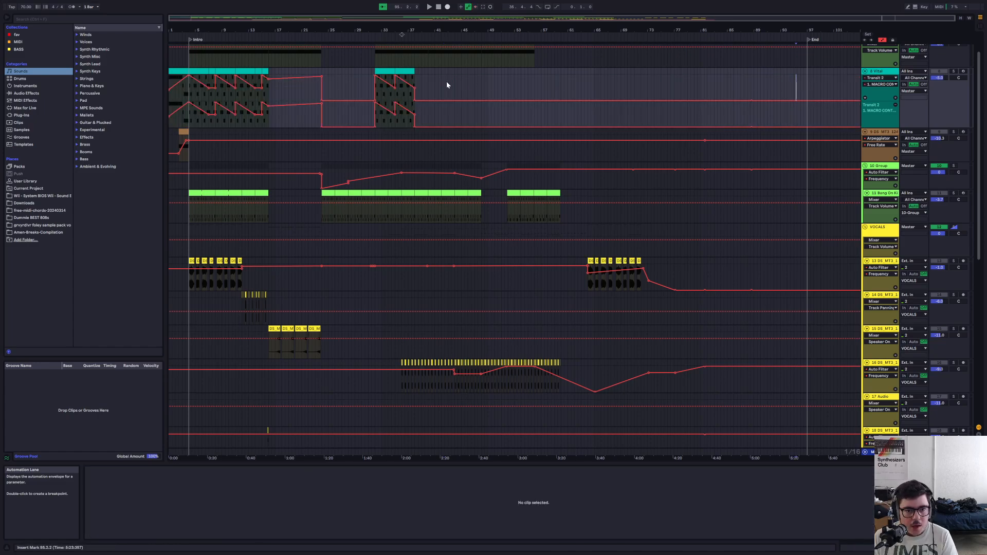
# Switch to Splice and preview the SS_DR_65 tree dub drum loop and the DS_MT3_124 female vocal hook from the sound library
pyautogui.press('super')
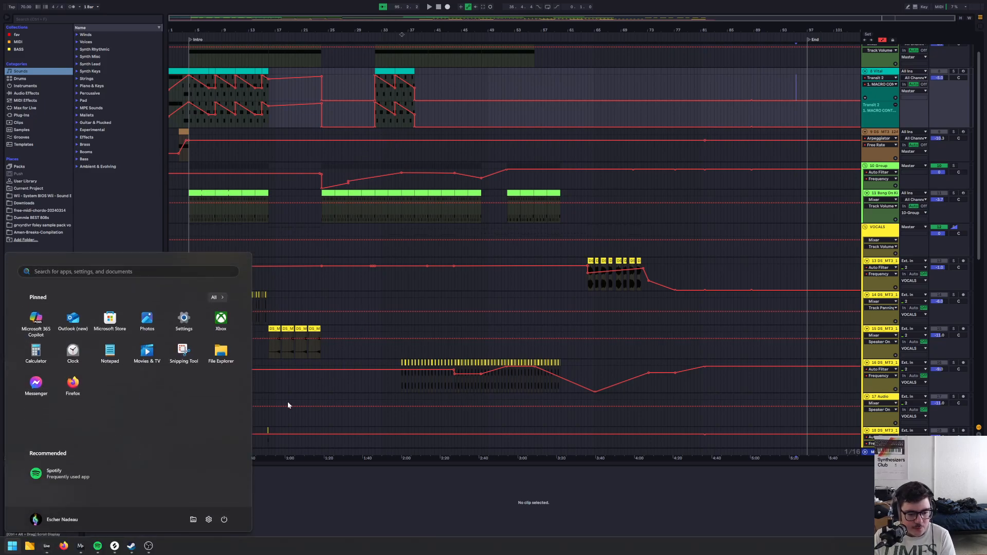
pyautogui.click(115, 546)
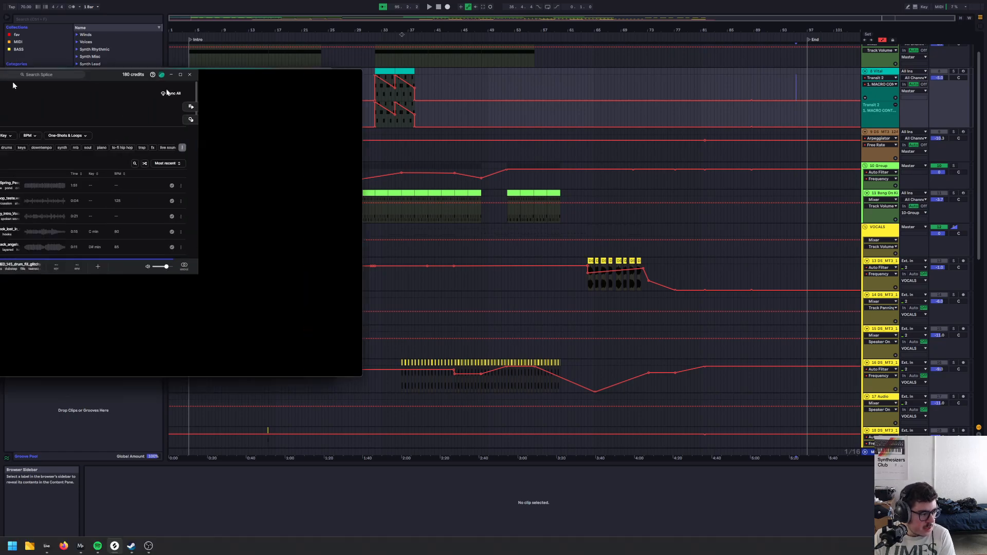
pyautogui.scroll(-5, 407, 374)
pyautogui.scroll(-6, 406, 374)
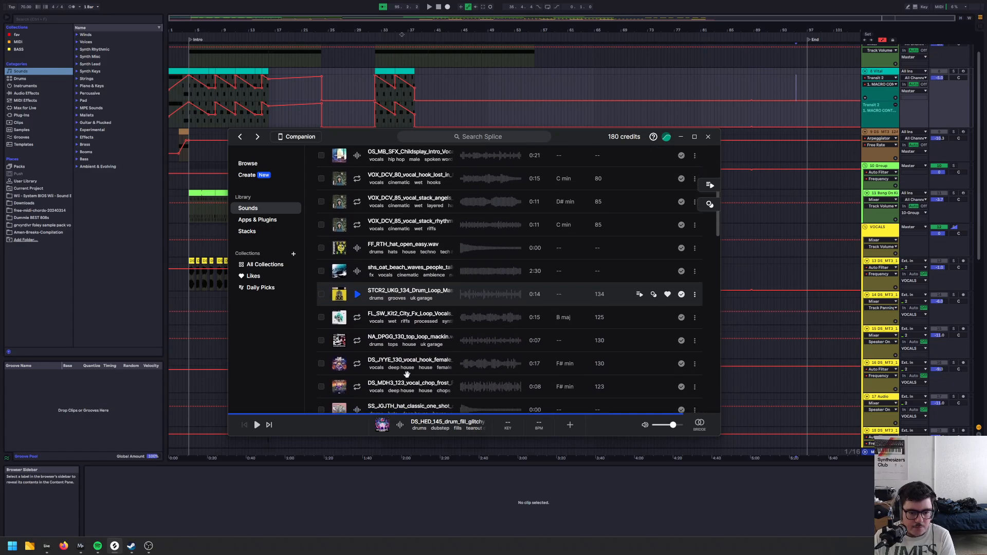
pyautogui.click(358, 343)
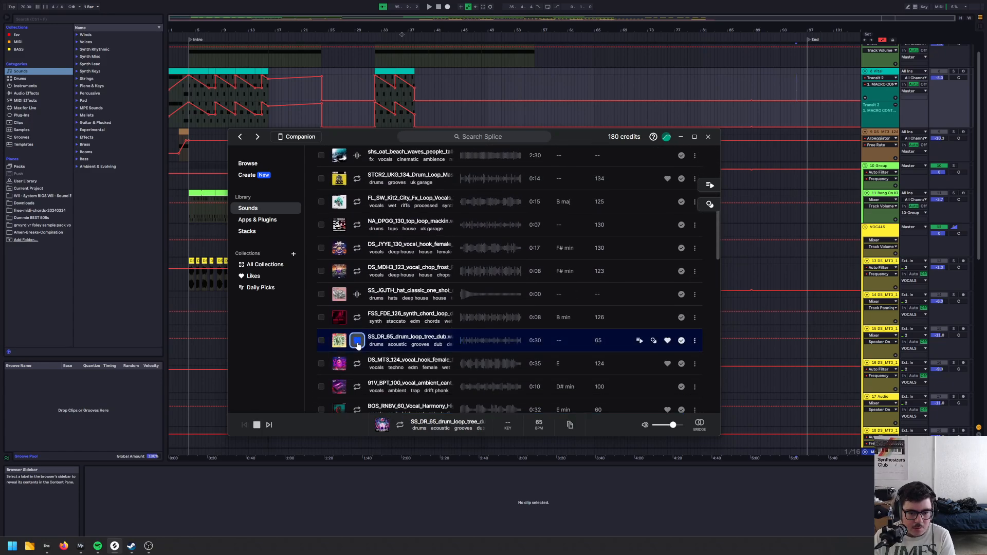
pyautogui.click(358, 343)
pyautogui.click(358, 366)
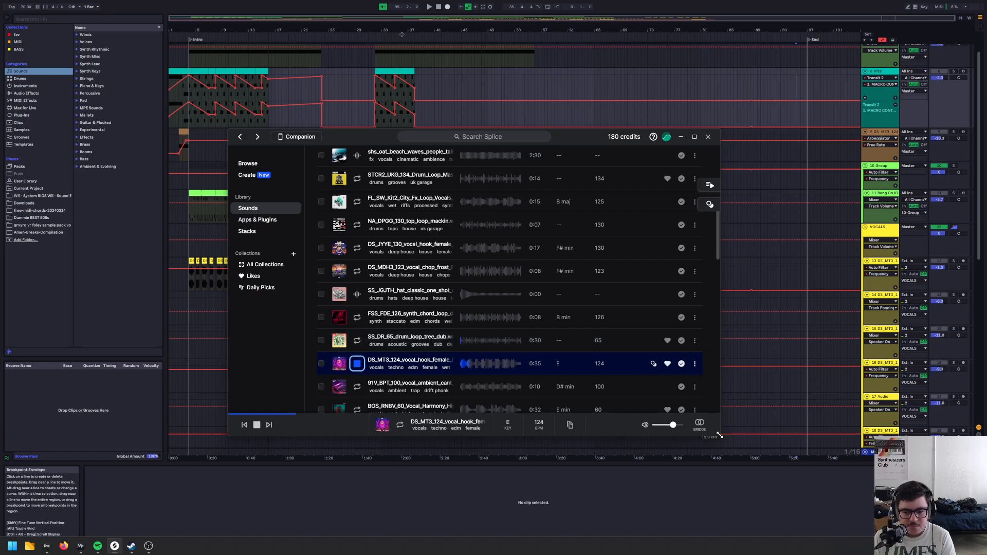
# Enlarge the Splice window to show the vocal hook's full file name, stop its preview and close Splice
pyautogui.moveTo(720, 436); pyautogui.dragTo(924, 525)
pyautogui.click(357, 363)
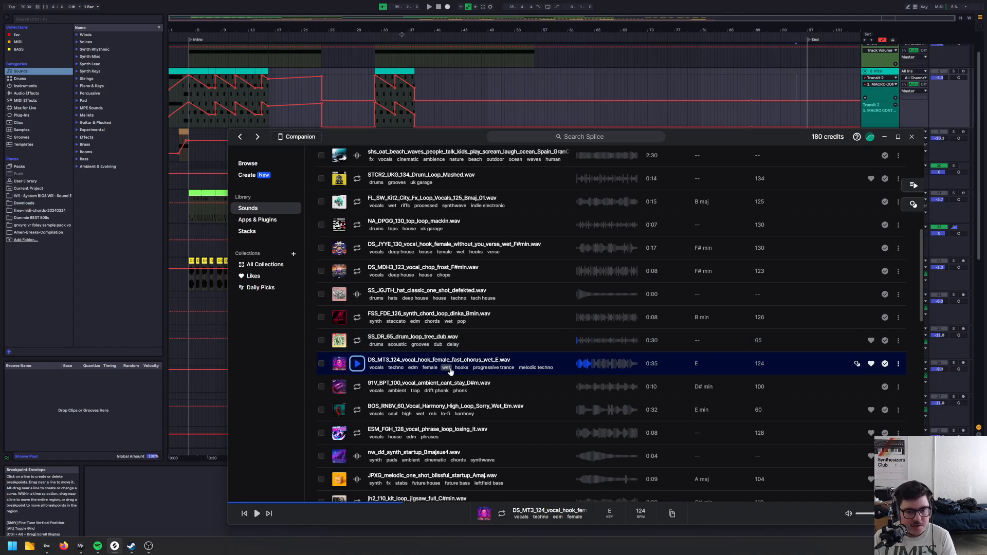
pyautogui.moveTo(418, 137); pyautogui.dragTo(288, 149)
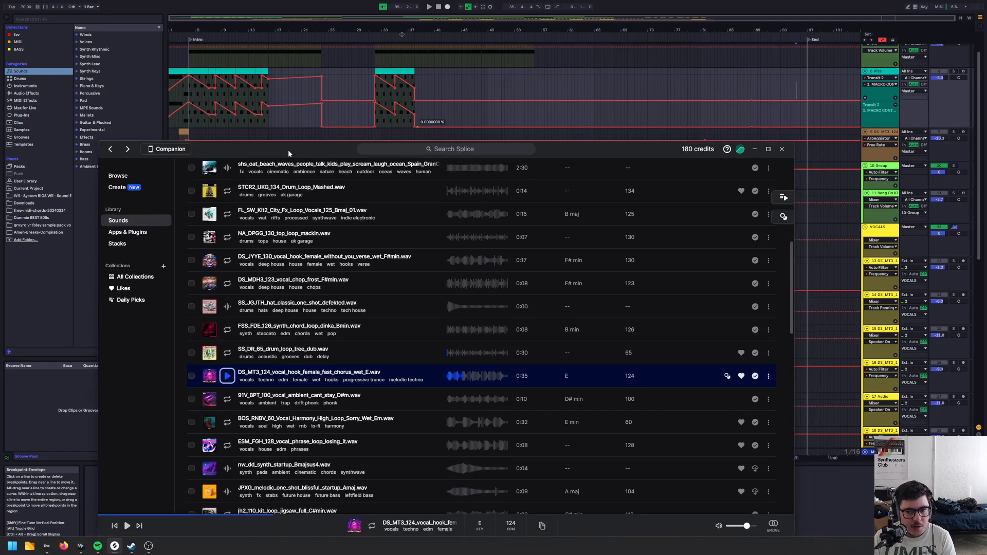
pyautogui.click(782, 149)
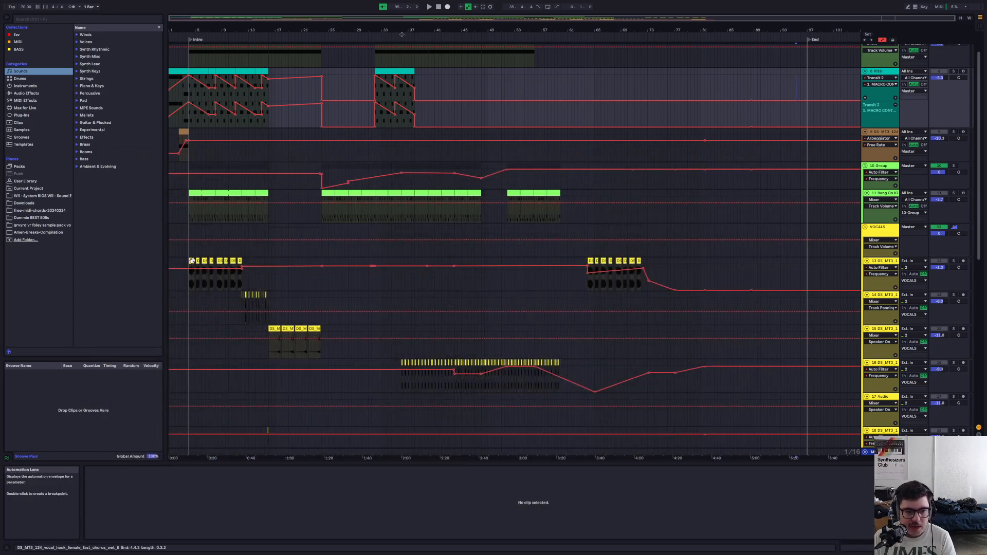
# Play track 13's first vocal clip at bar 4 in solo, display the track's device chain and turn the solo off
pyautogui.click(190, 277)
pyautogui.press('space')
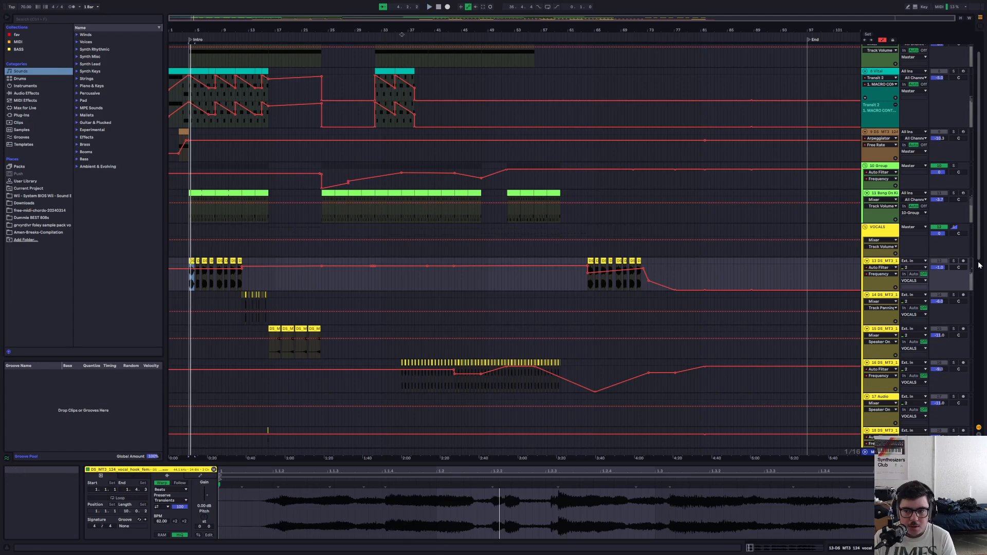
pyautogui.click(955, 262)
pyautogui.press('space')
pyautogui.press('space')
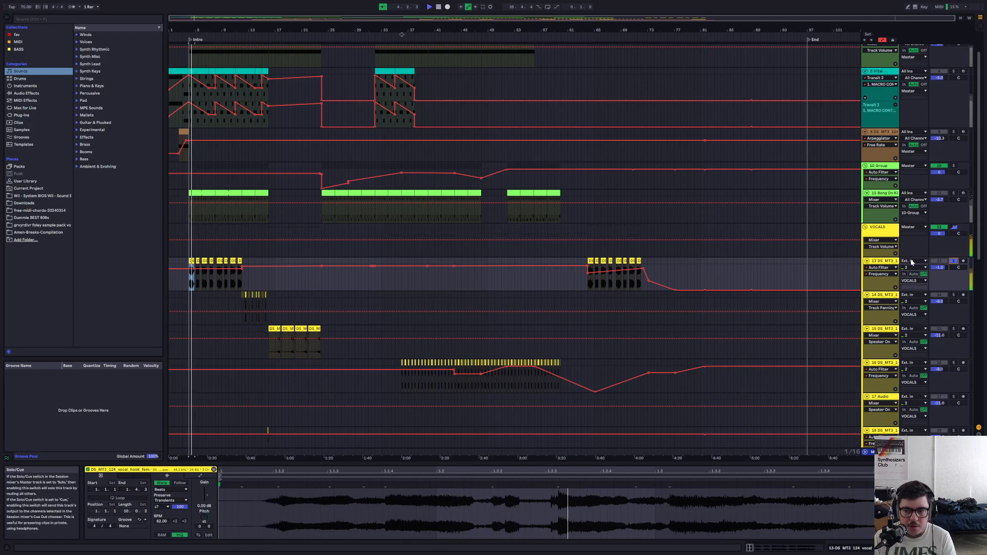
pyautogui.doubleClick(892, 261)
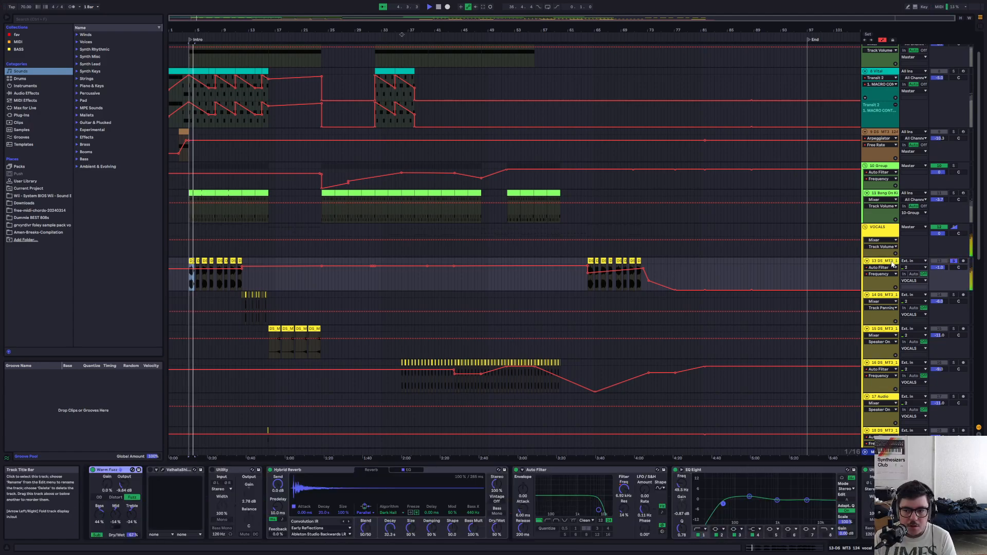
pyautogui.click(955, 263)
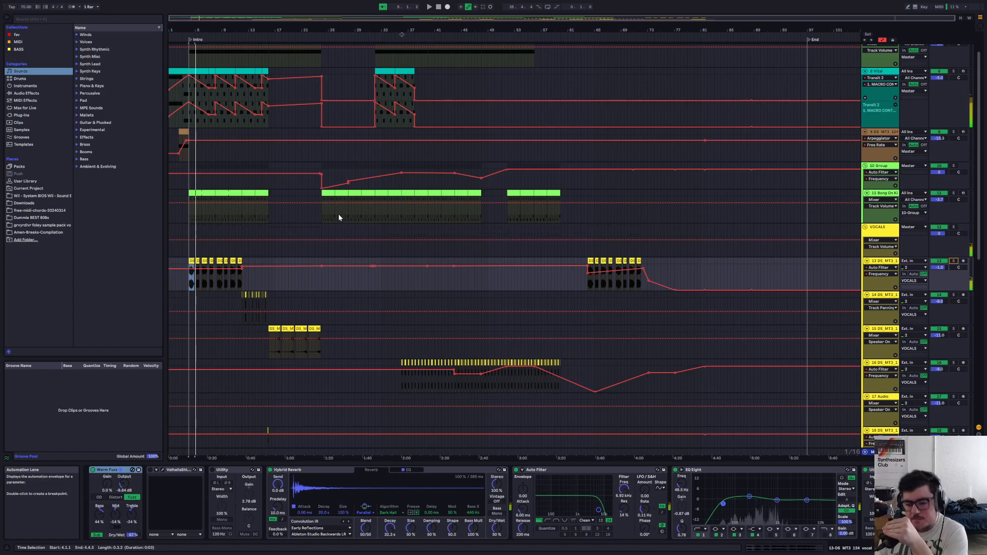
# Return the insert mark to 1.1.1 and look over the vocal tracks' clips and filter automation
pyautogui.scroll(2, 479, 341)
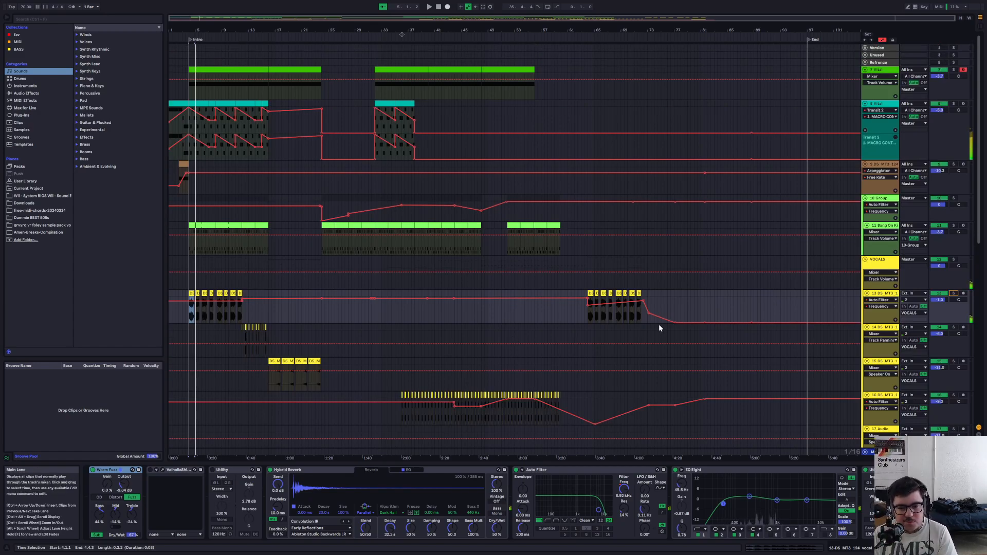
pyautogui.click(437, 6)
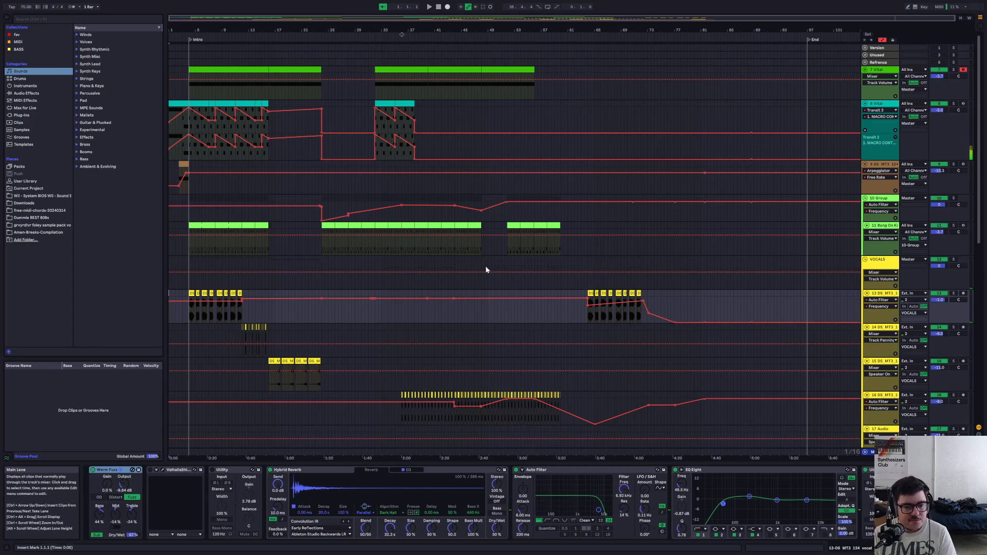
pyautogui.scroll(-3, 486, 268)
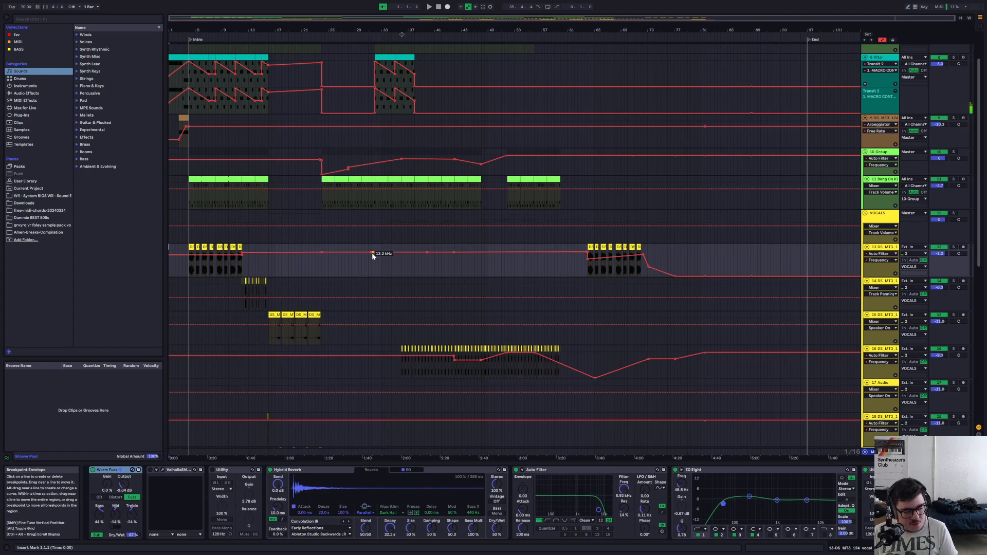
pyautogui.scroll(-7, 467, 328)
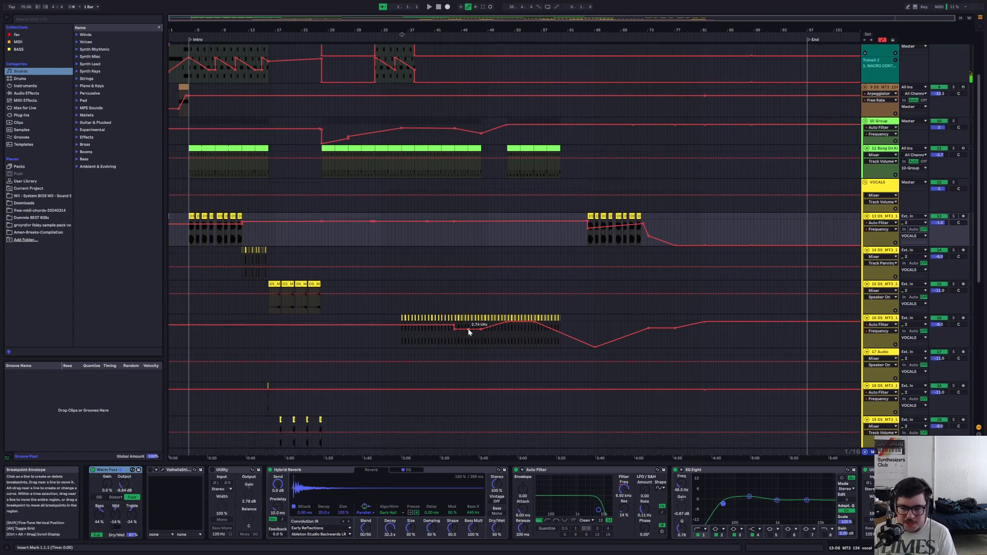